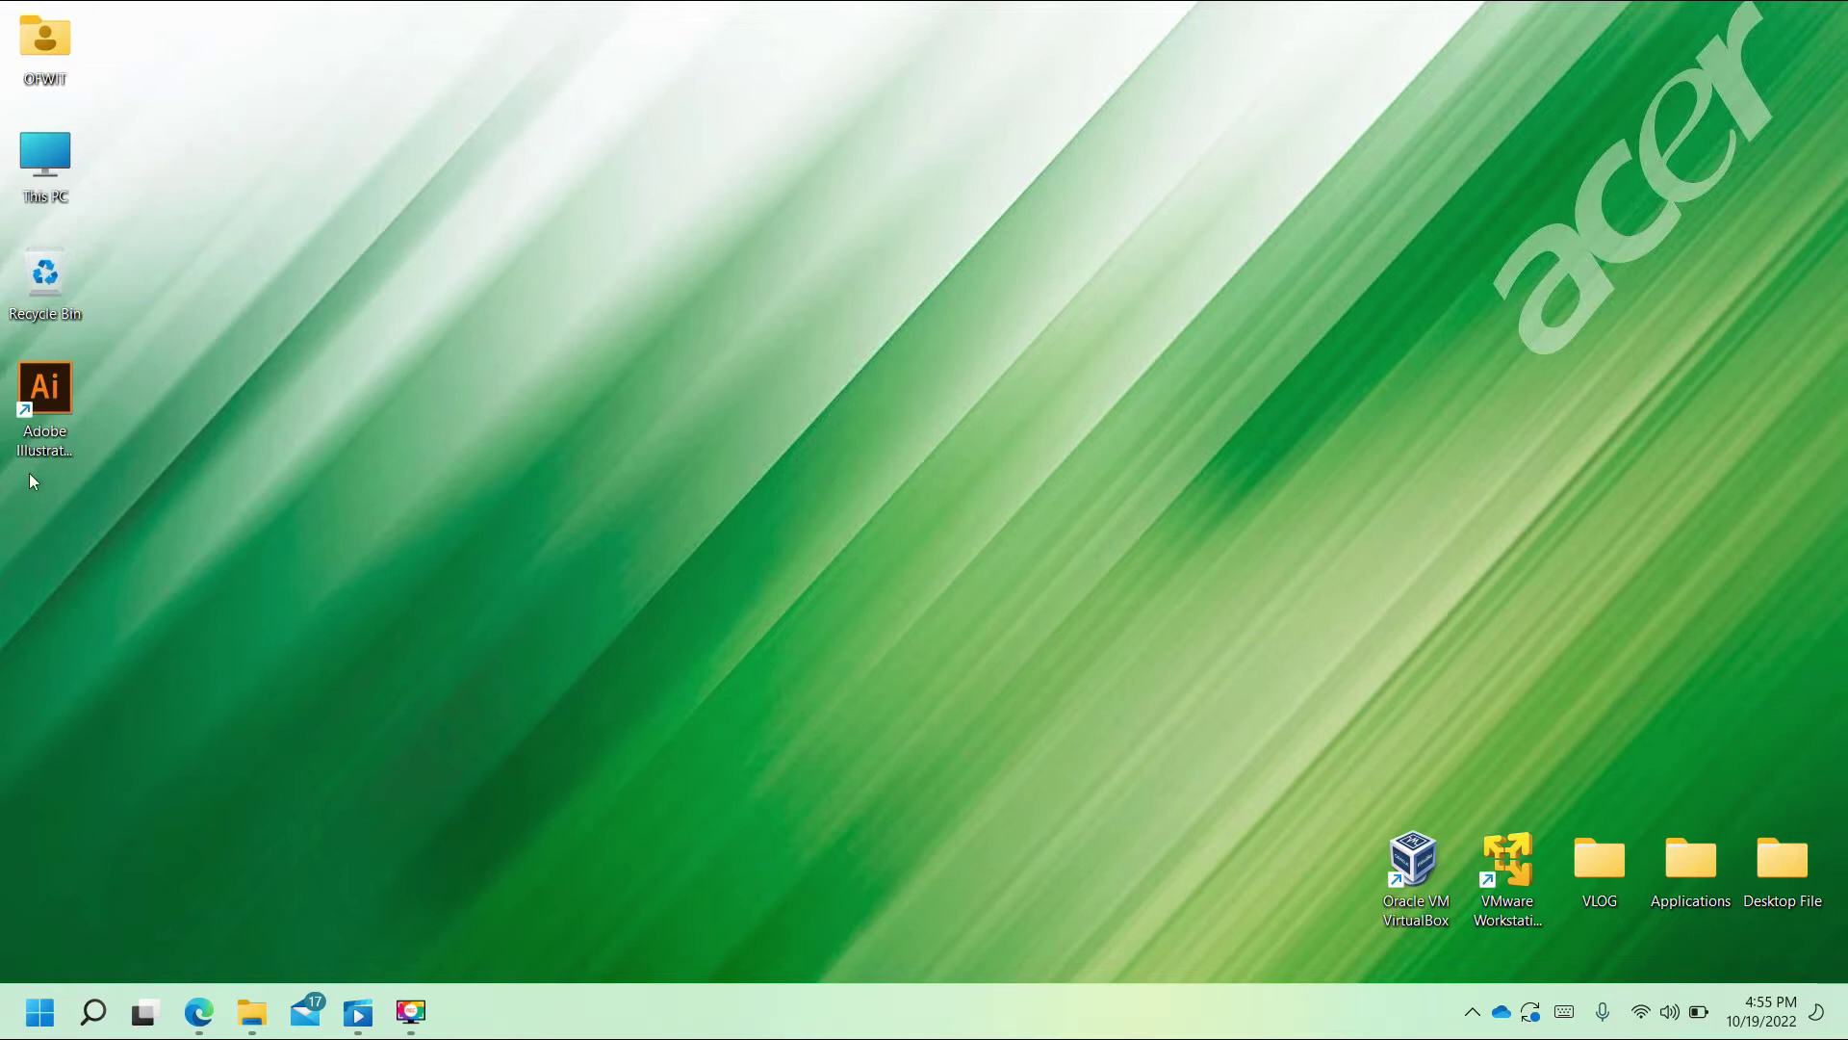
Step: Launch Illustrator 2020 from its desktop shortcut and choose File > New
left_click(38, 424)
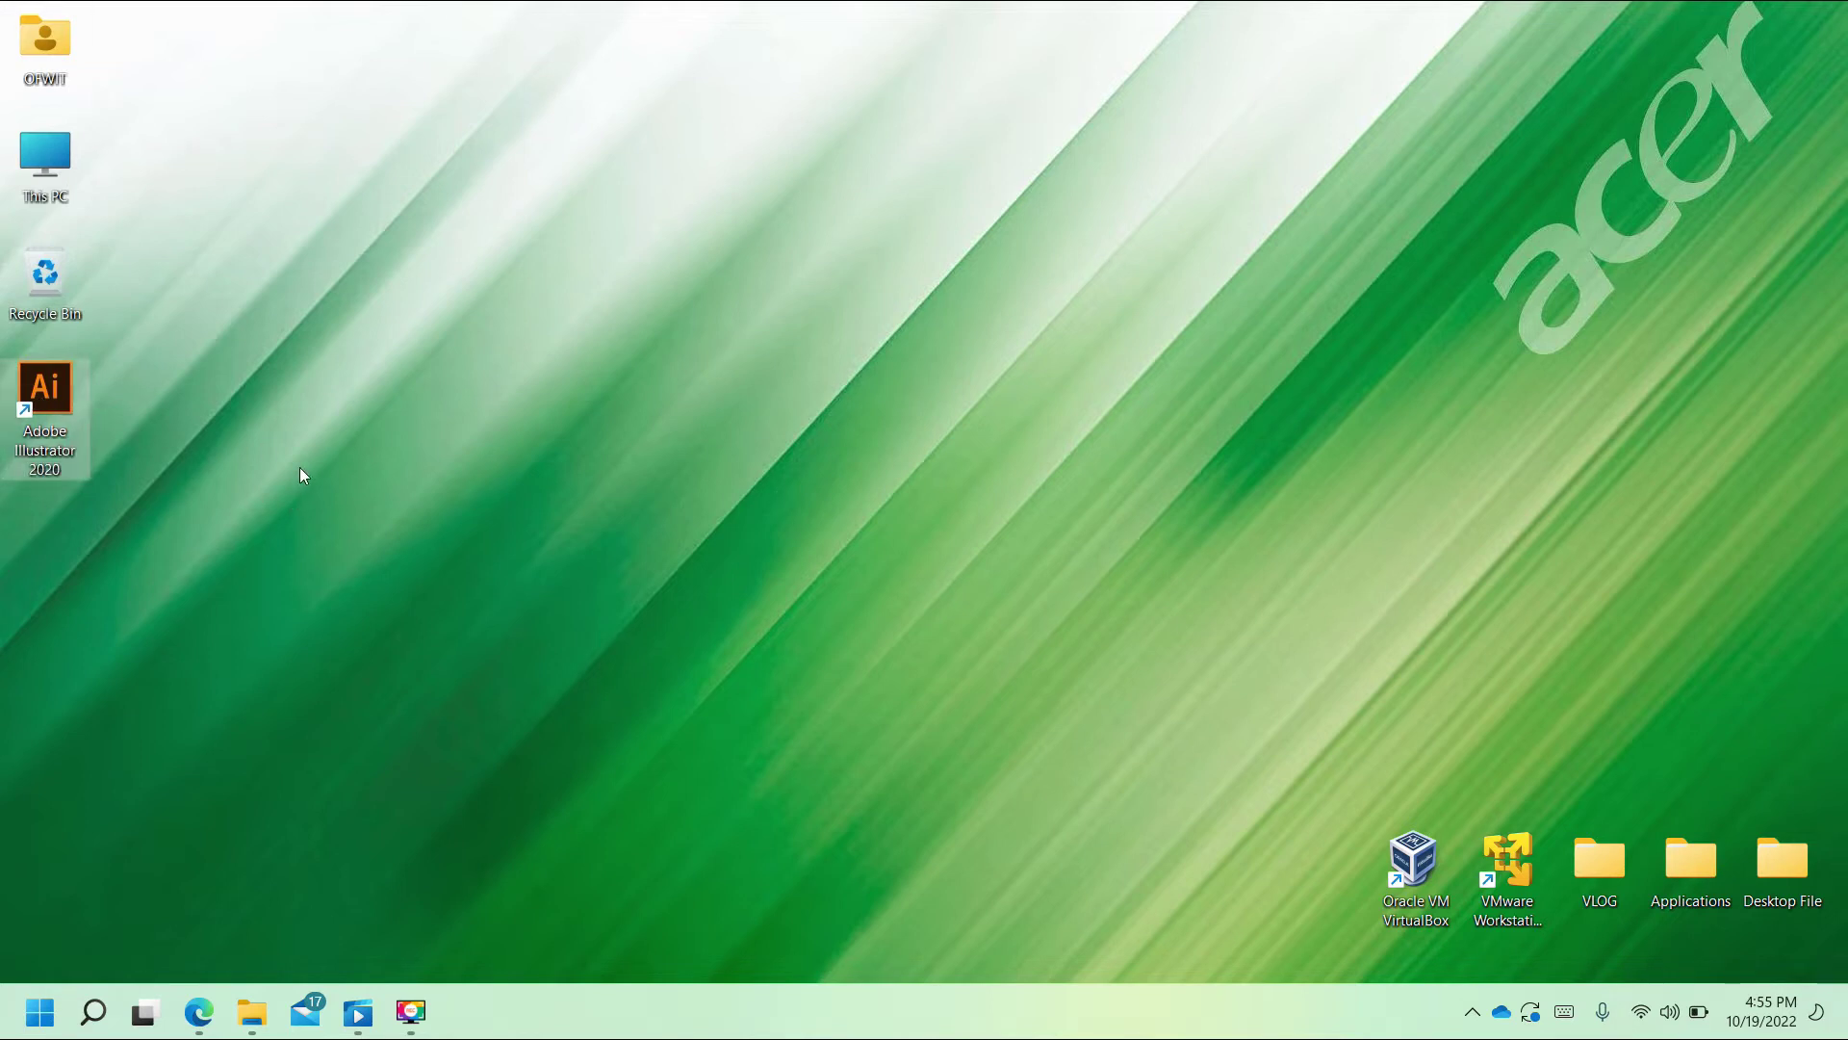
double_click(59, 396)
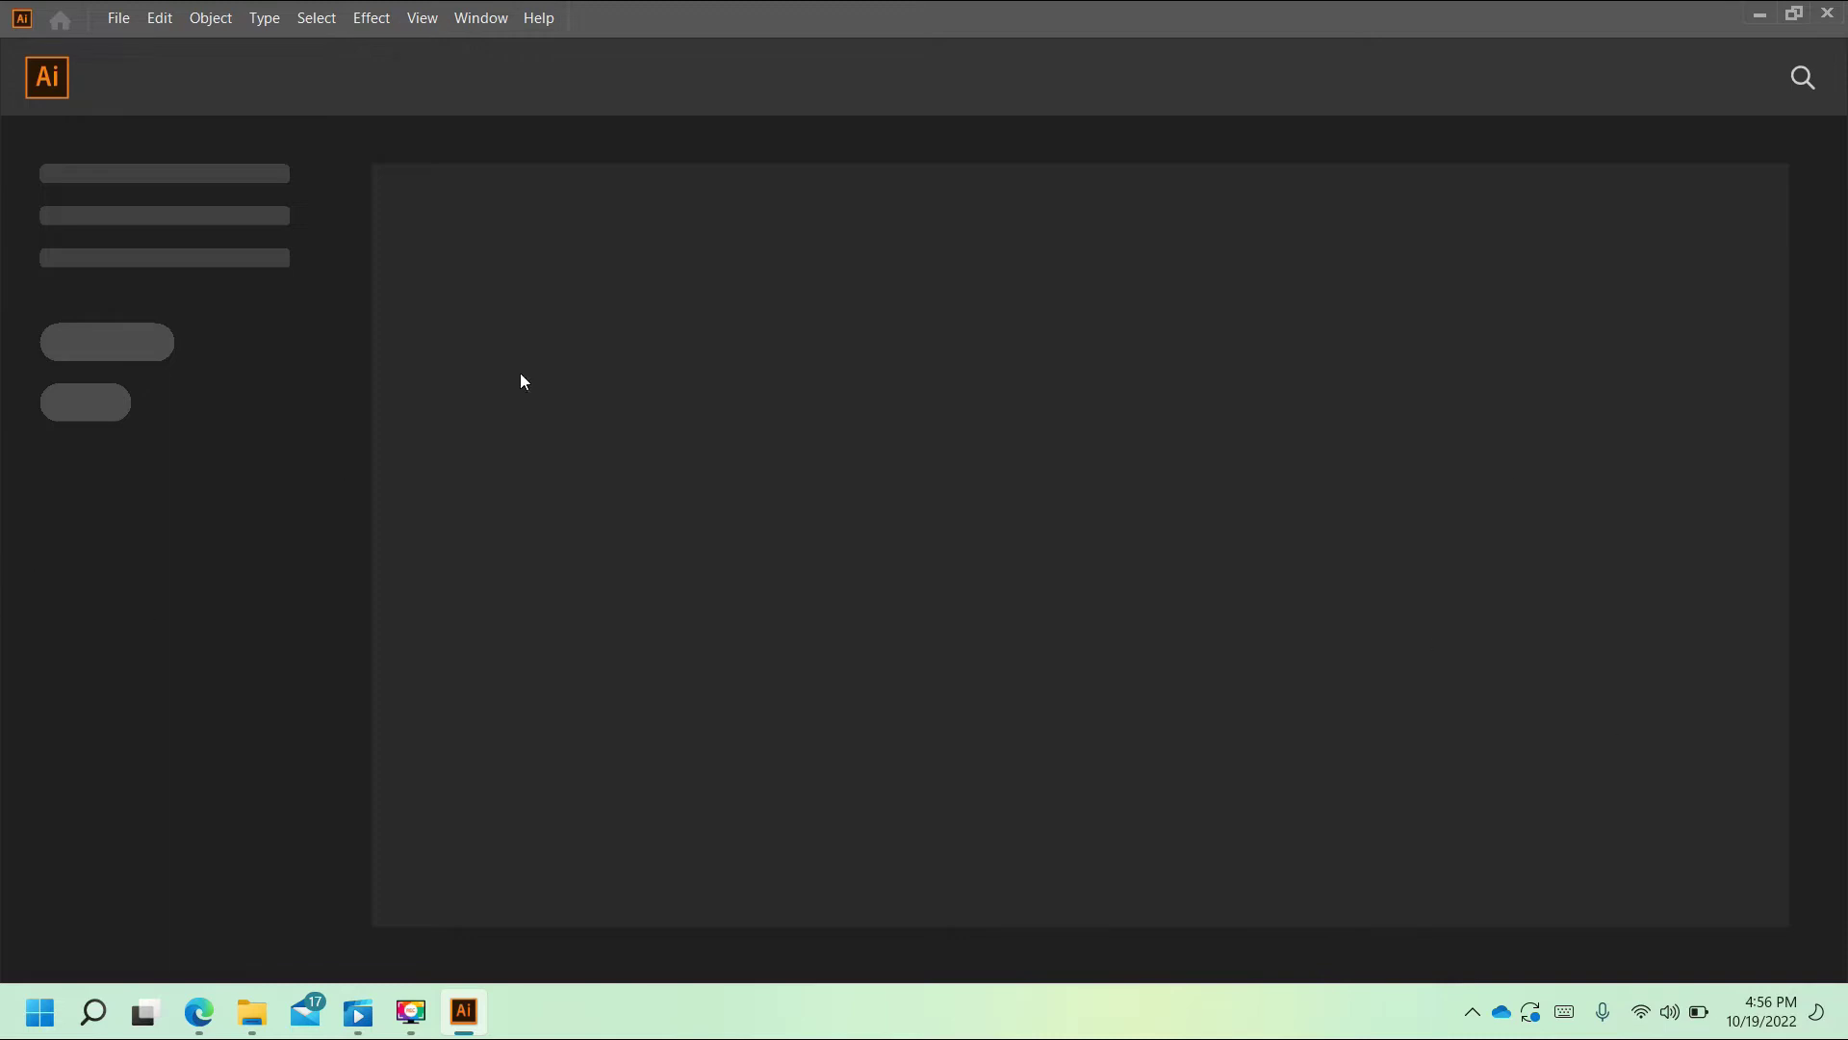
left_click(118, 19)
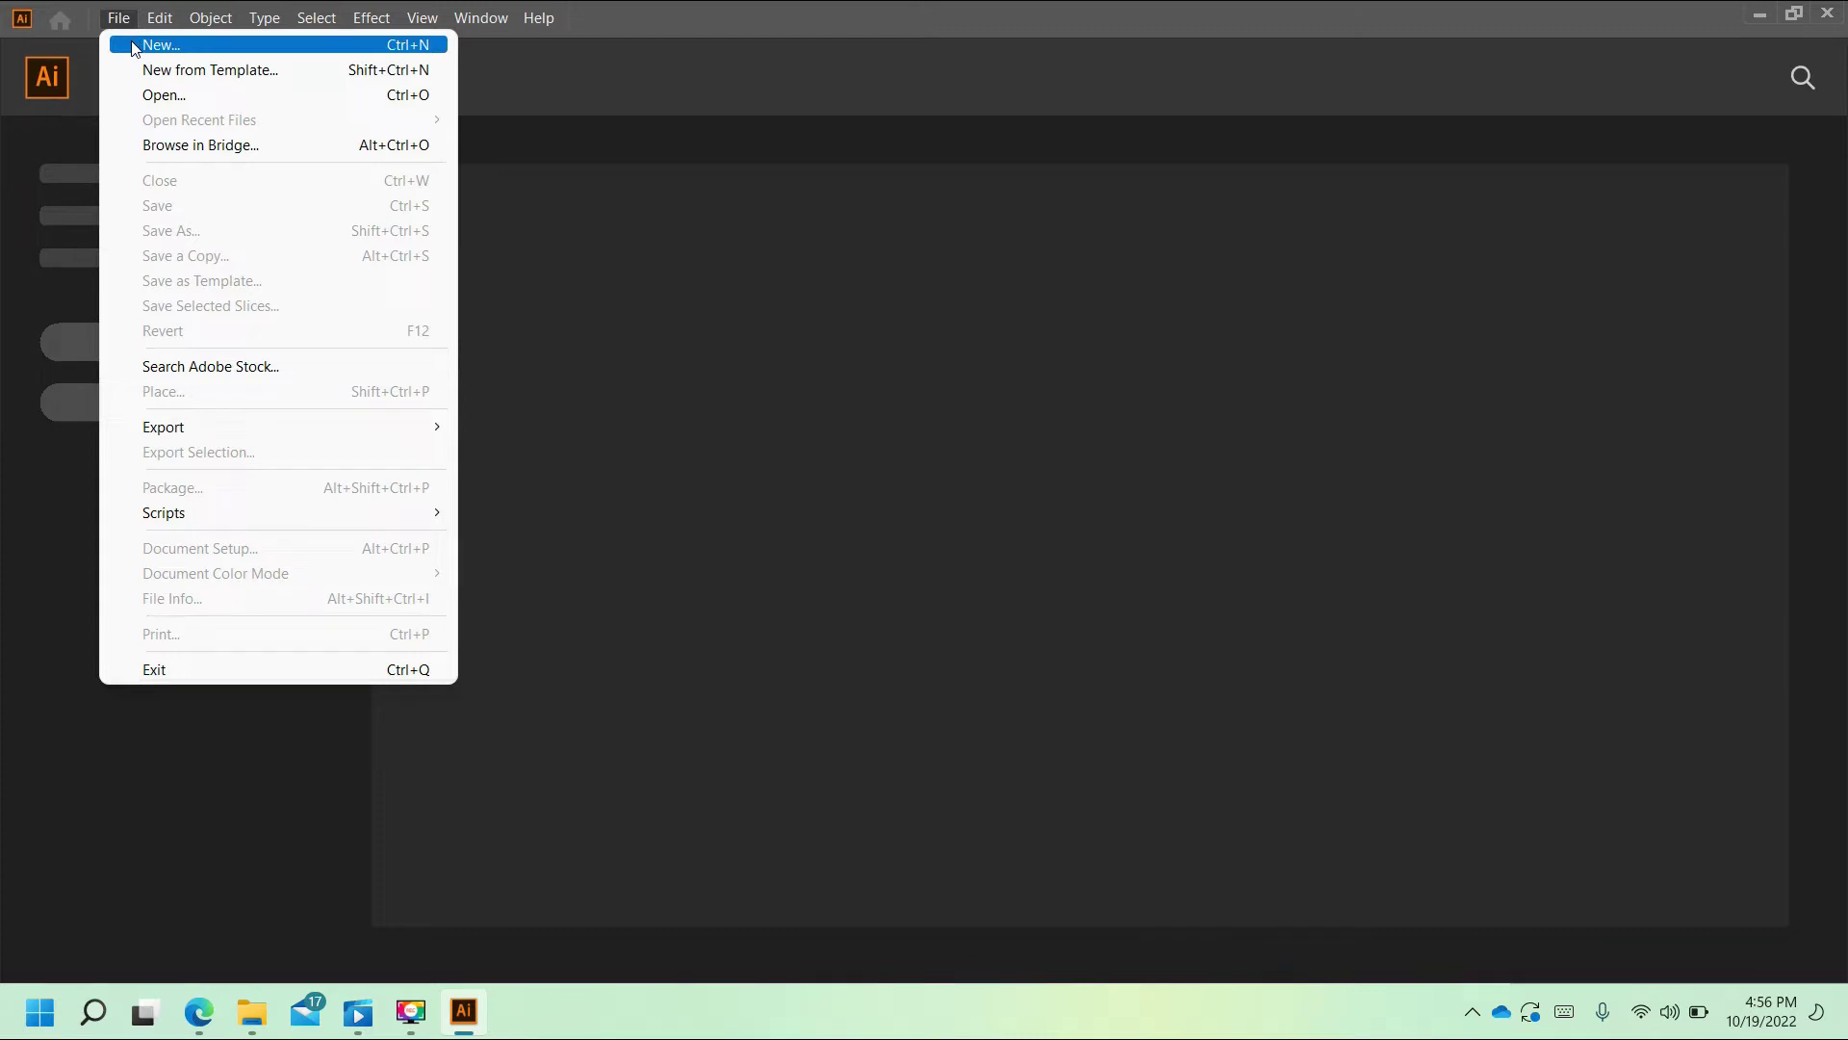
left_click(131, 43)
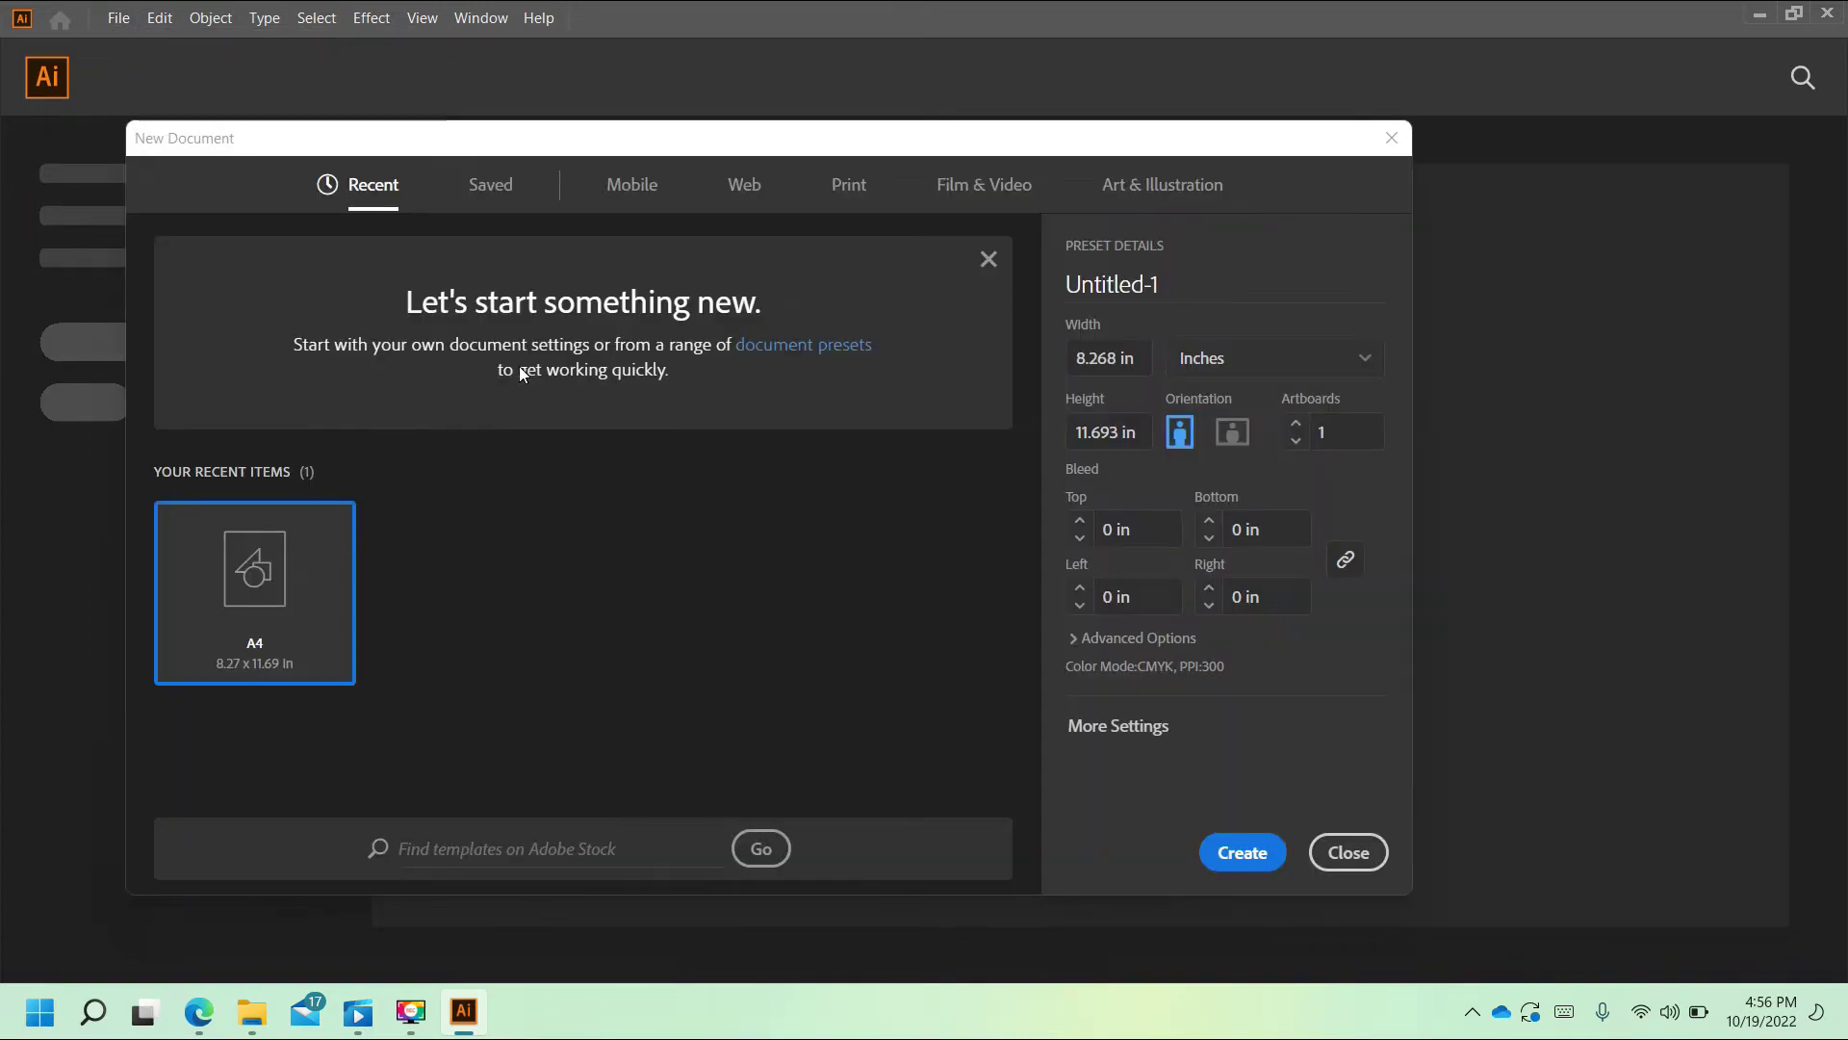
Step: Browse the Mobile, Web and Print presets in New Document and open the units list
left_click_drag(618, 145, 689, 100)
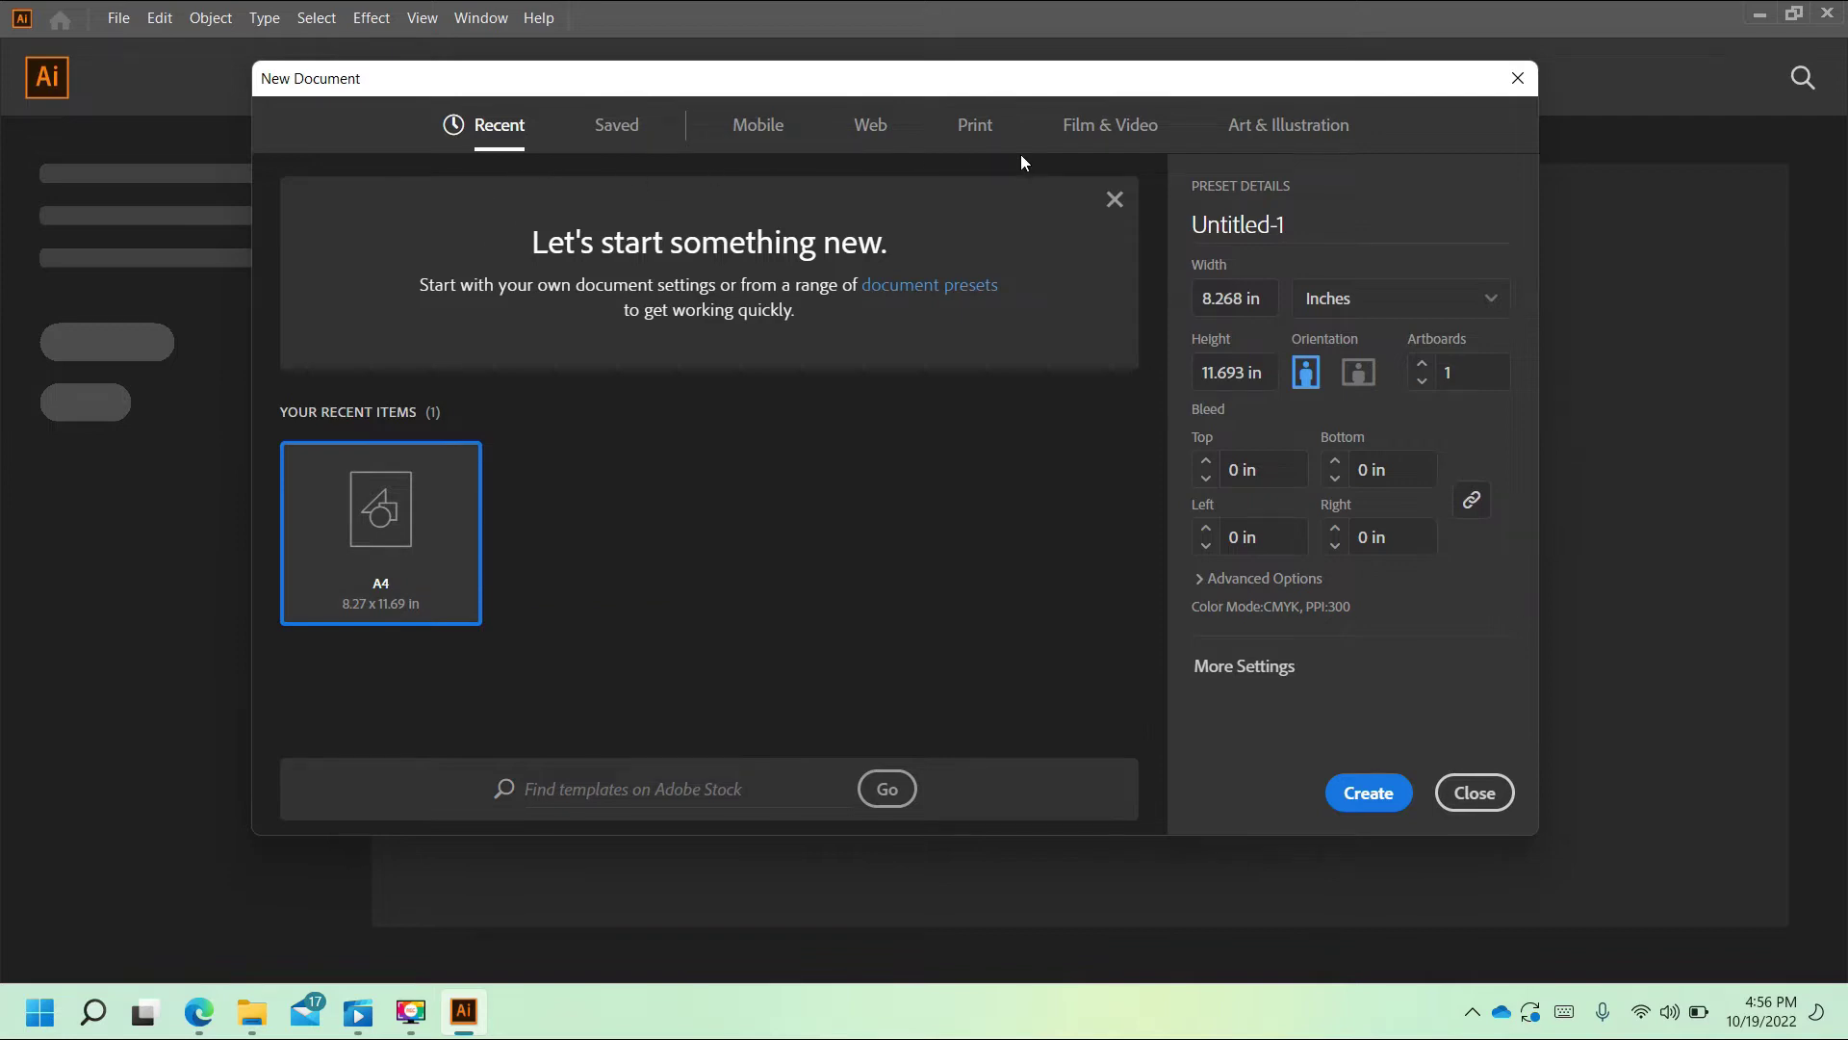
left_click(779, 135)
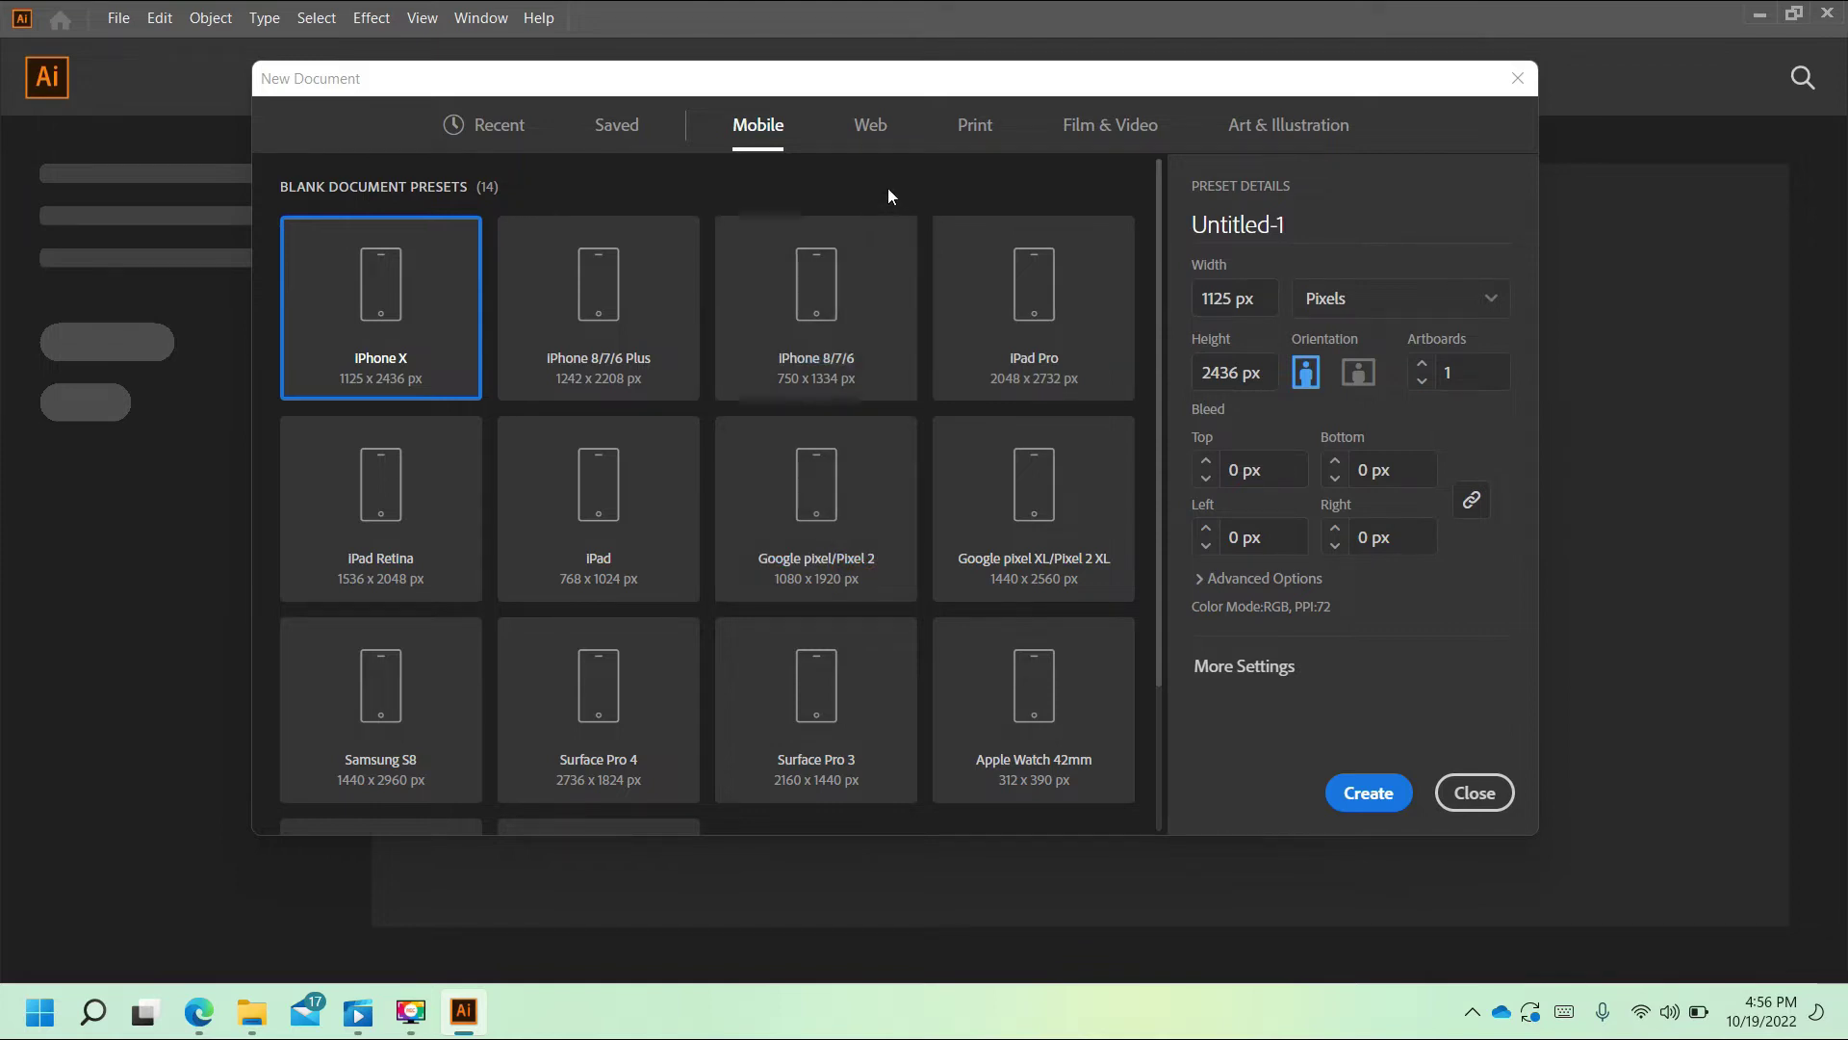
left_click(870, 125)
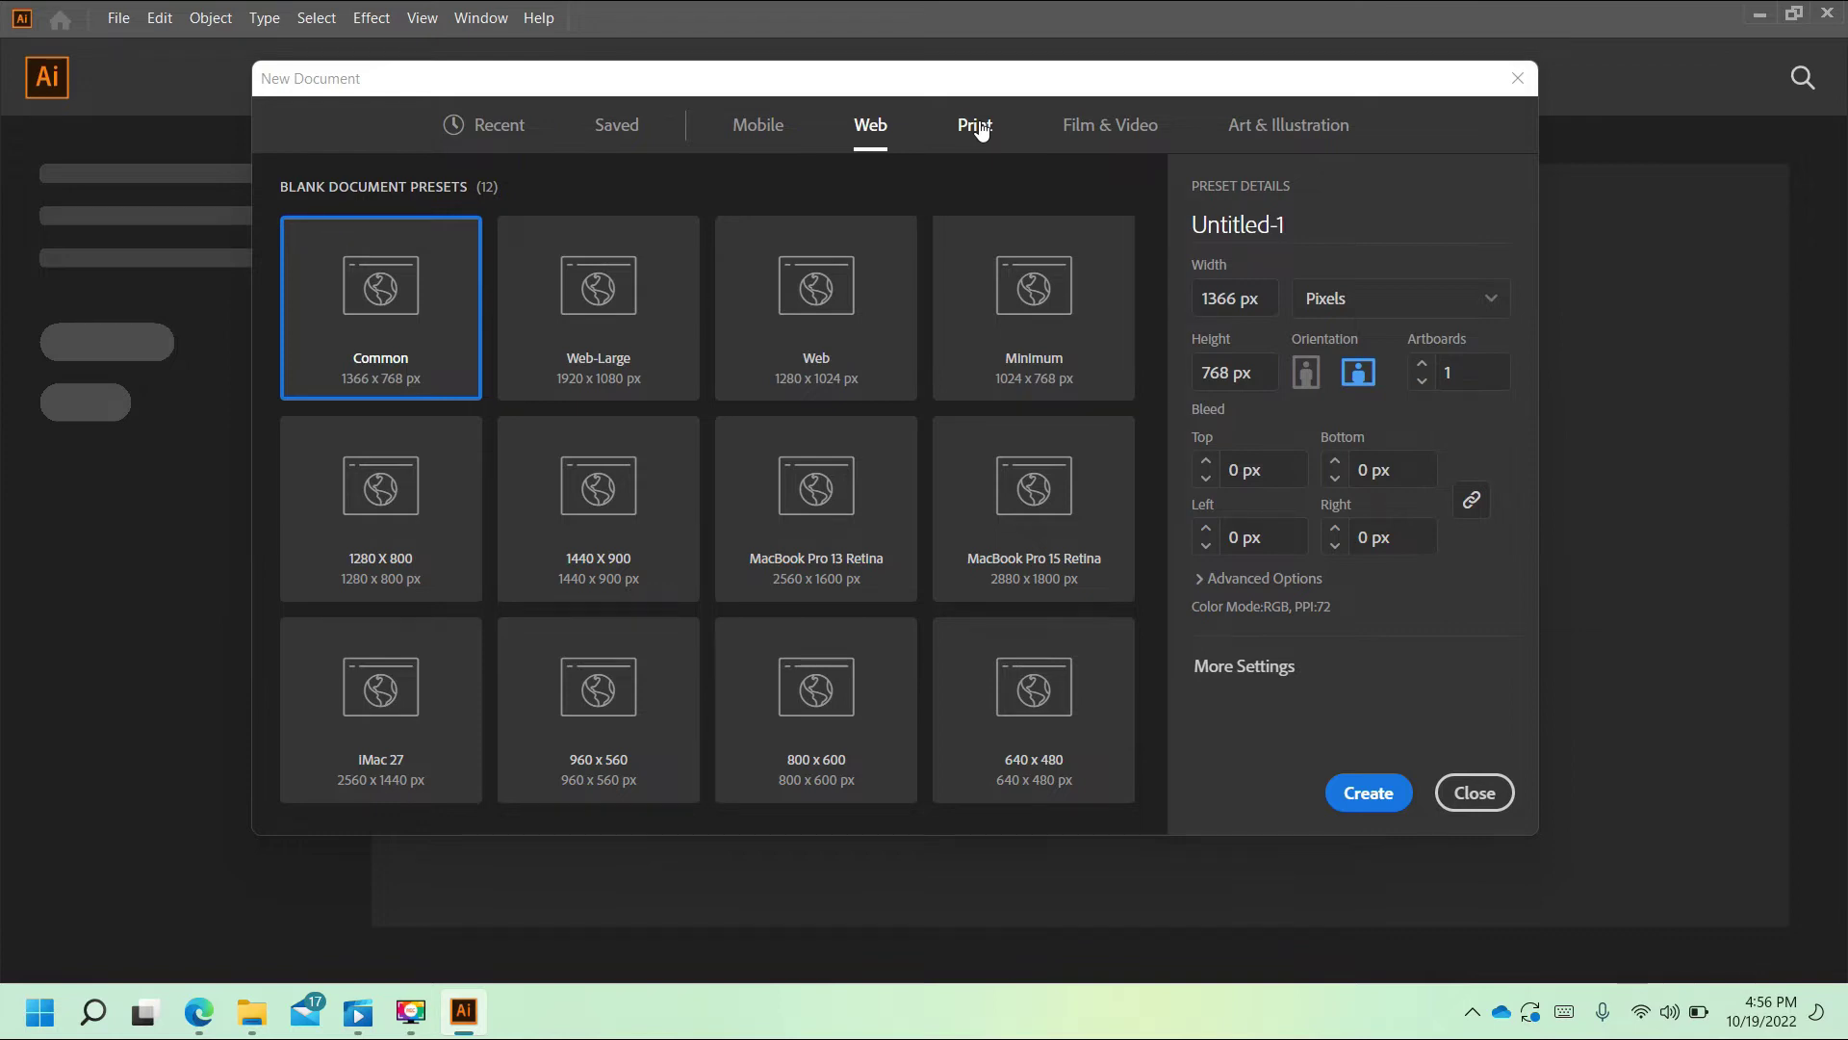
left_click(980, 130)
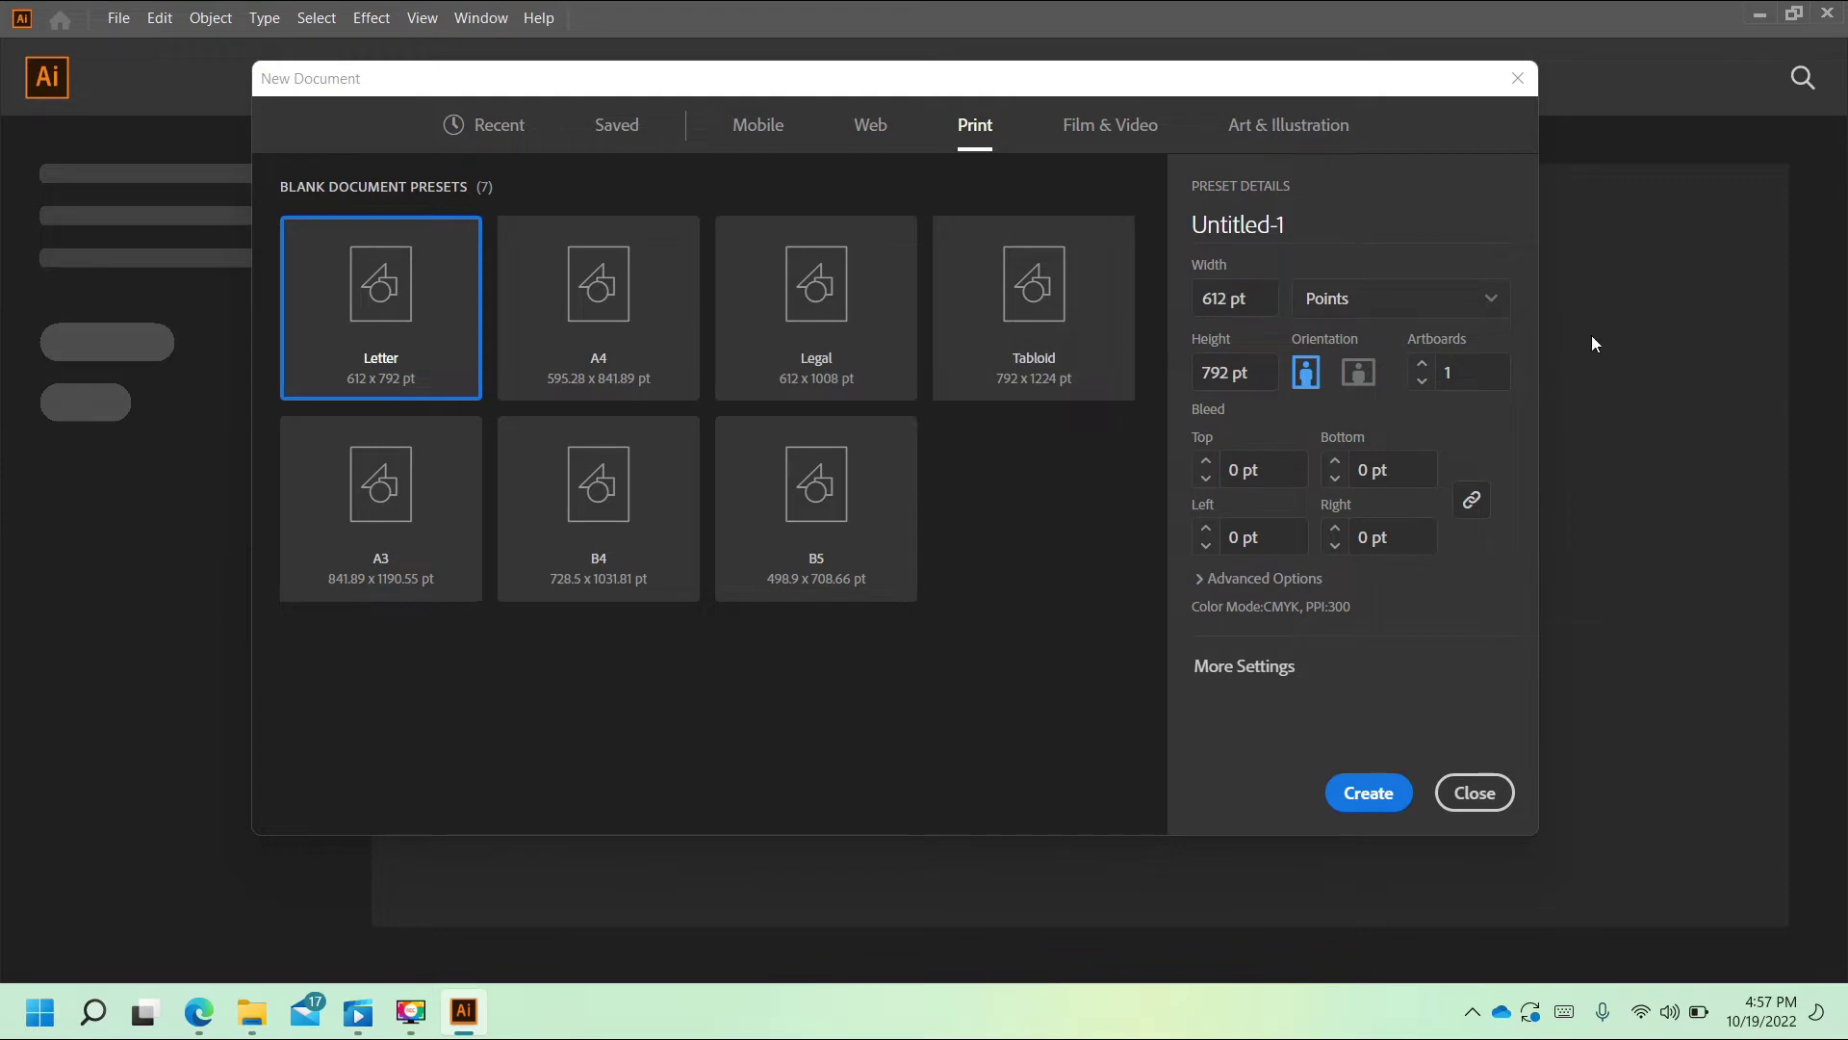
left_click(1457, 306)
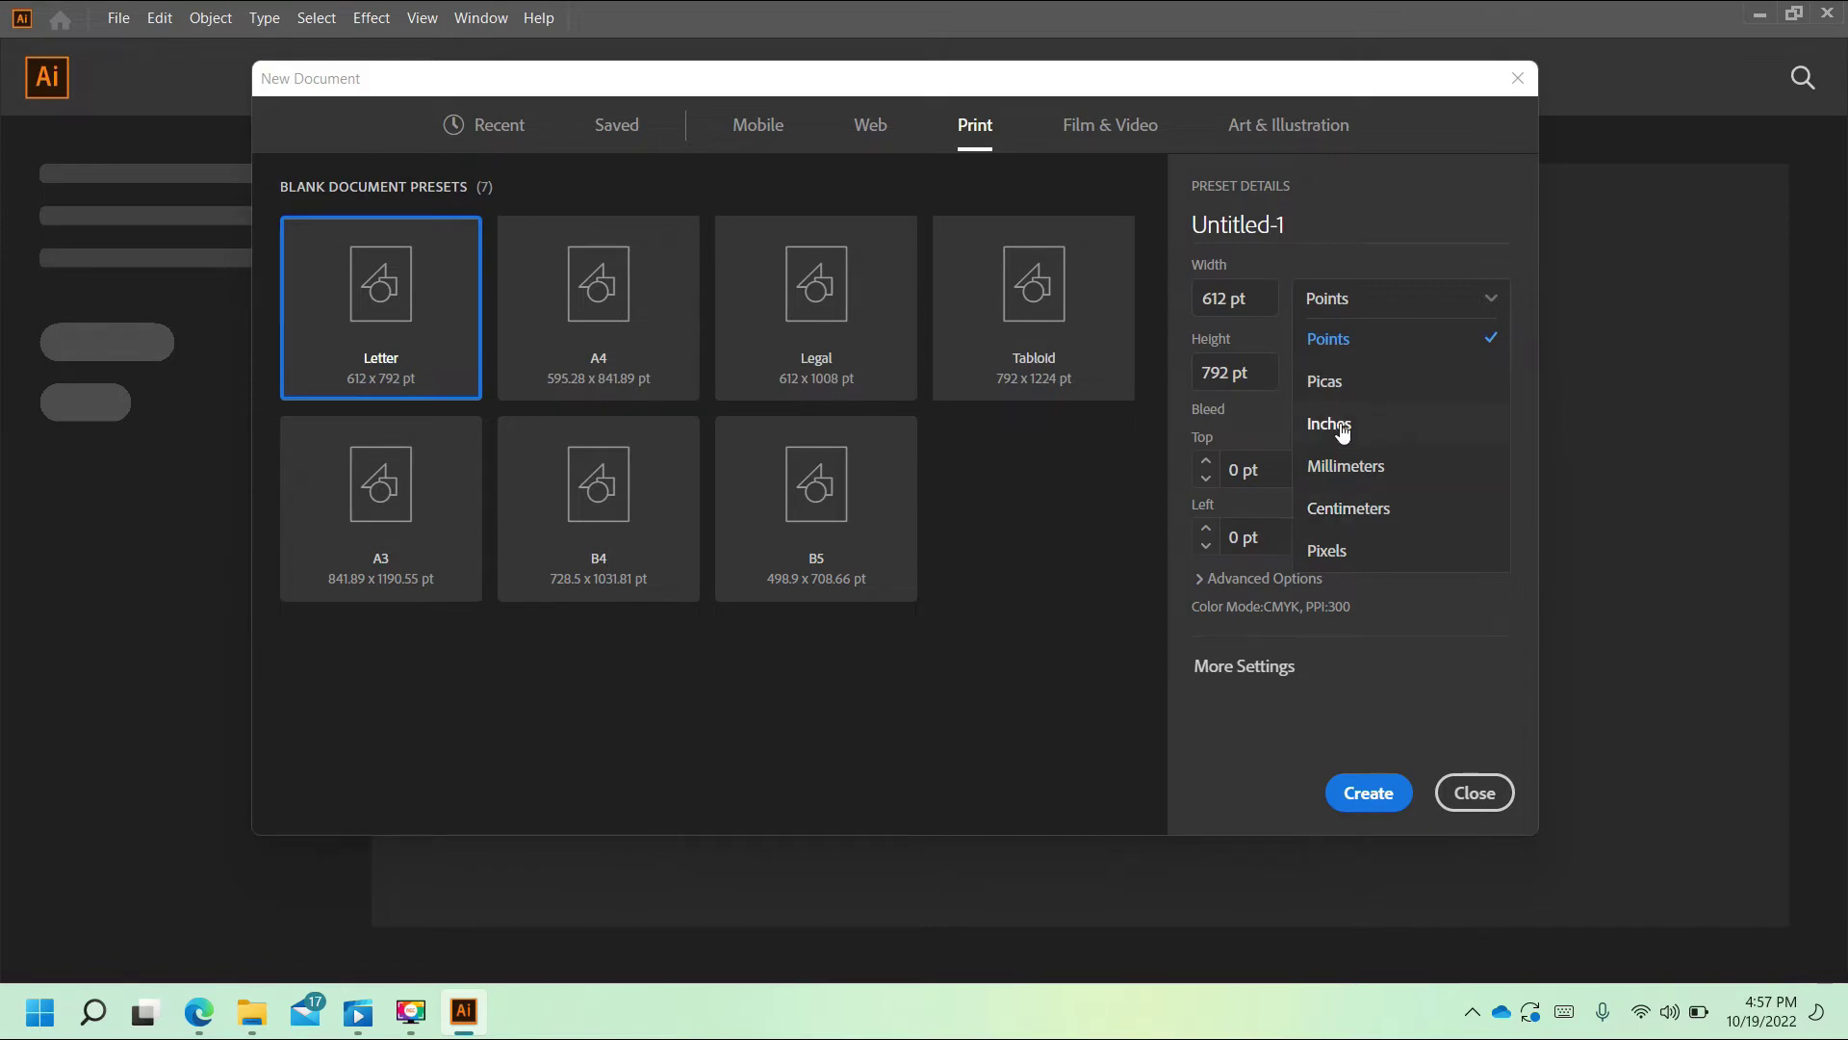
Step: Create a portrait A4 document with units set to Inches
left_click(589, 351)
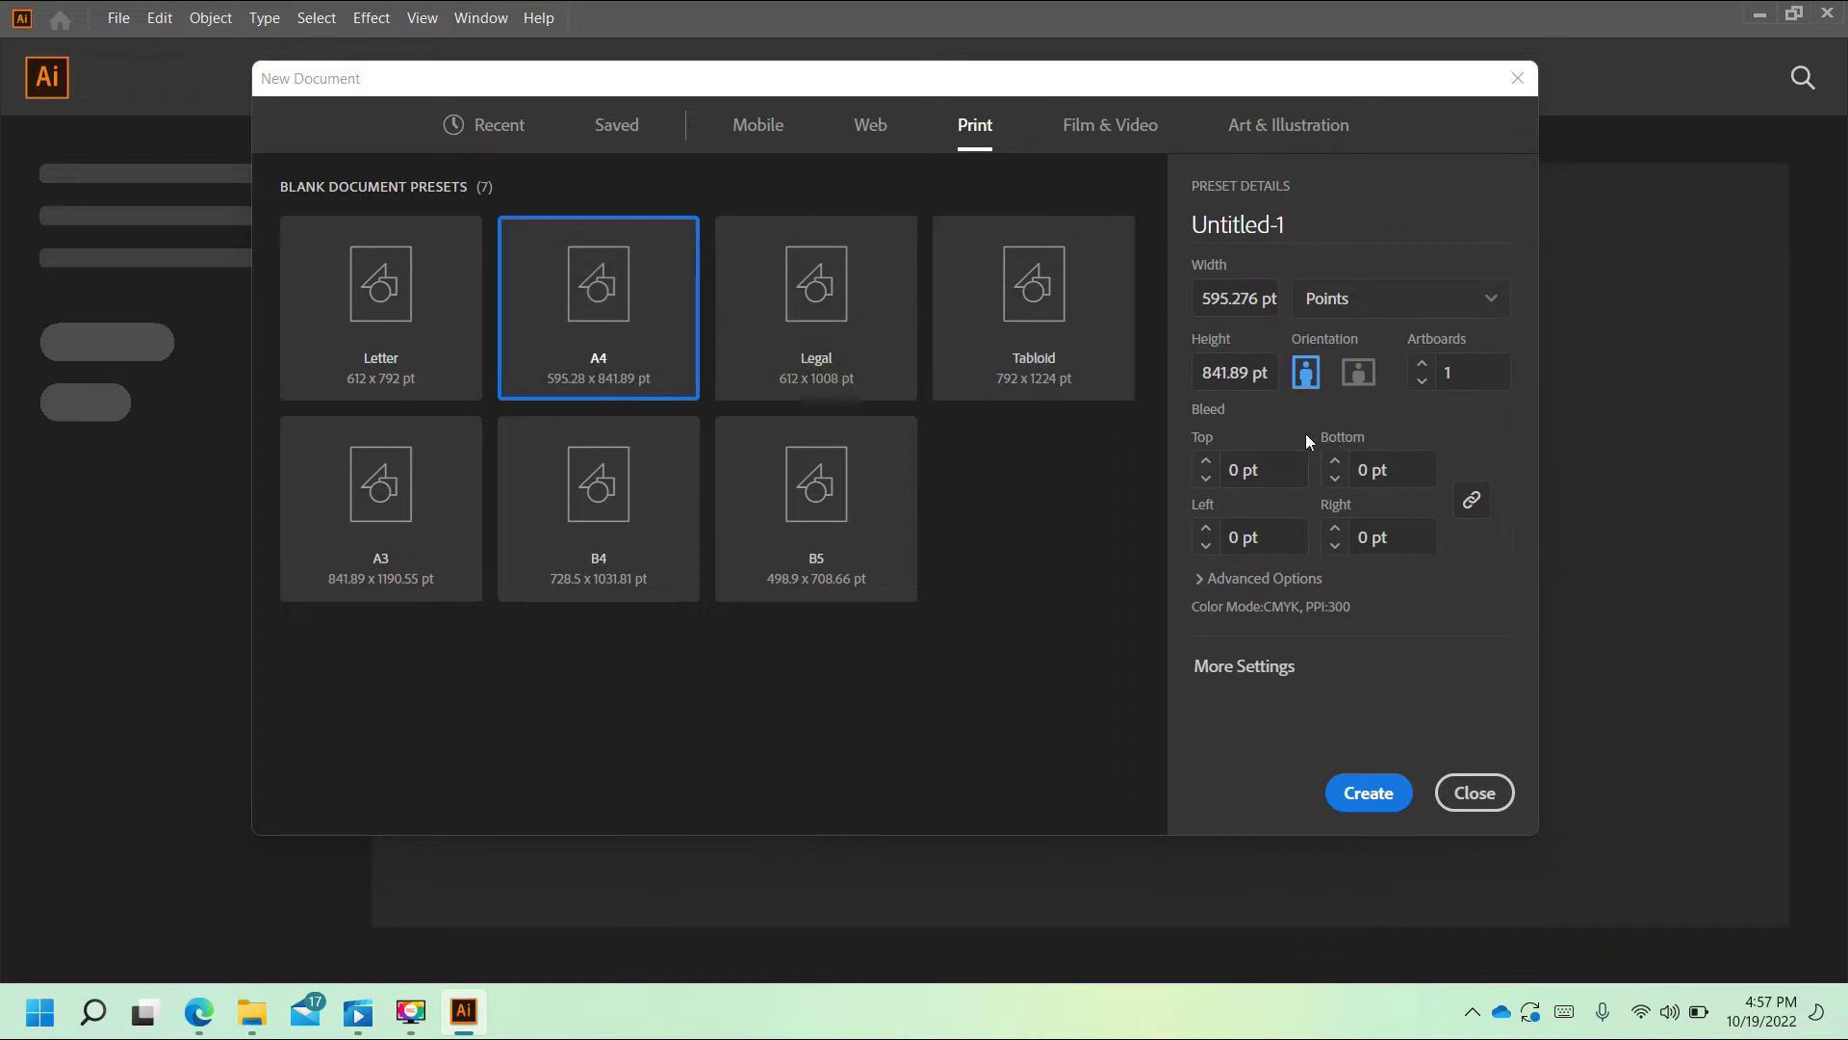
left_click(1409, 318)
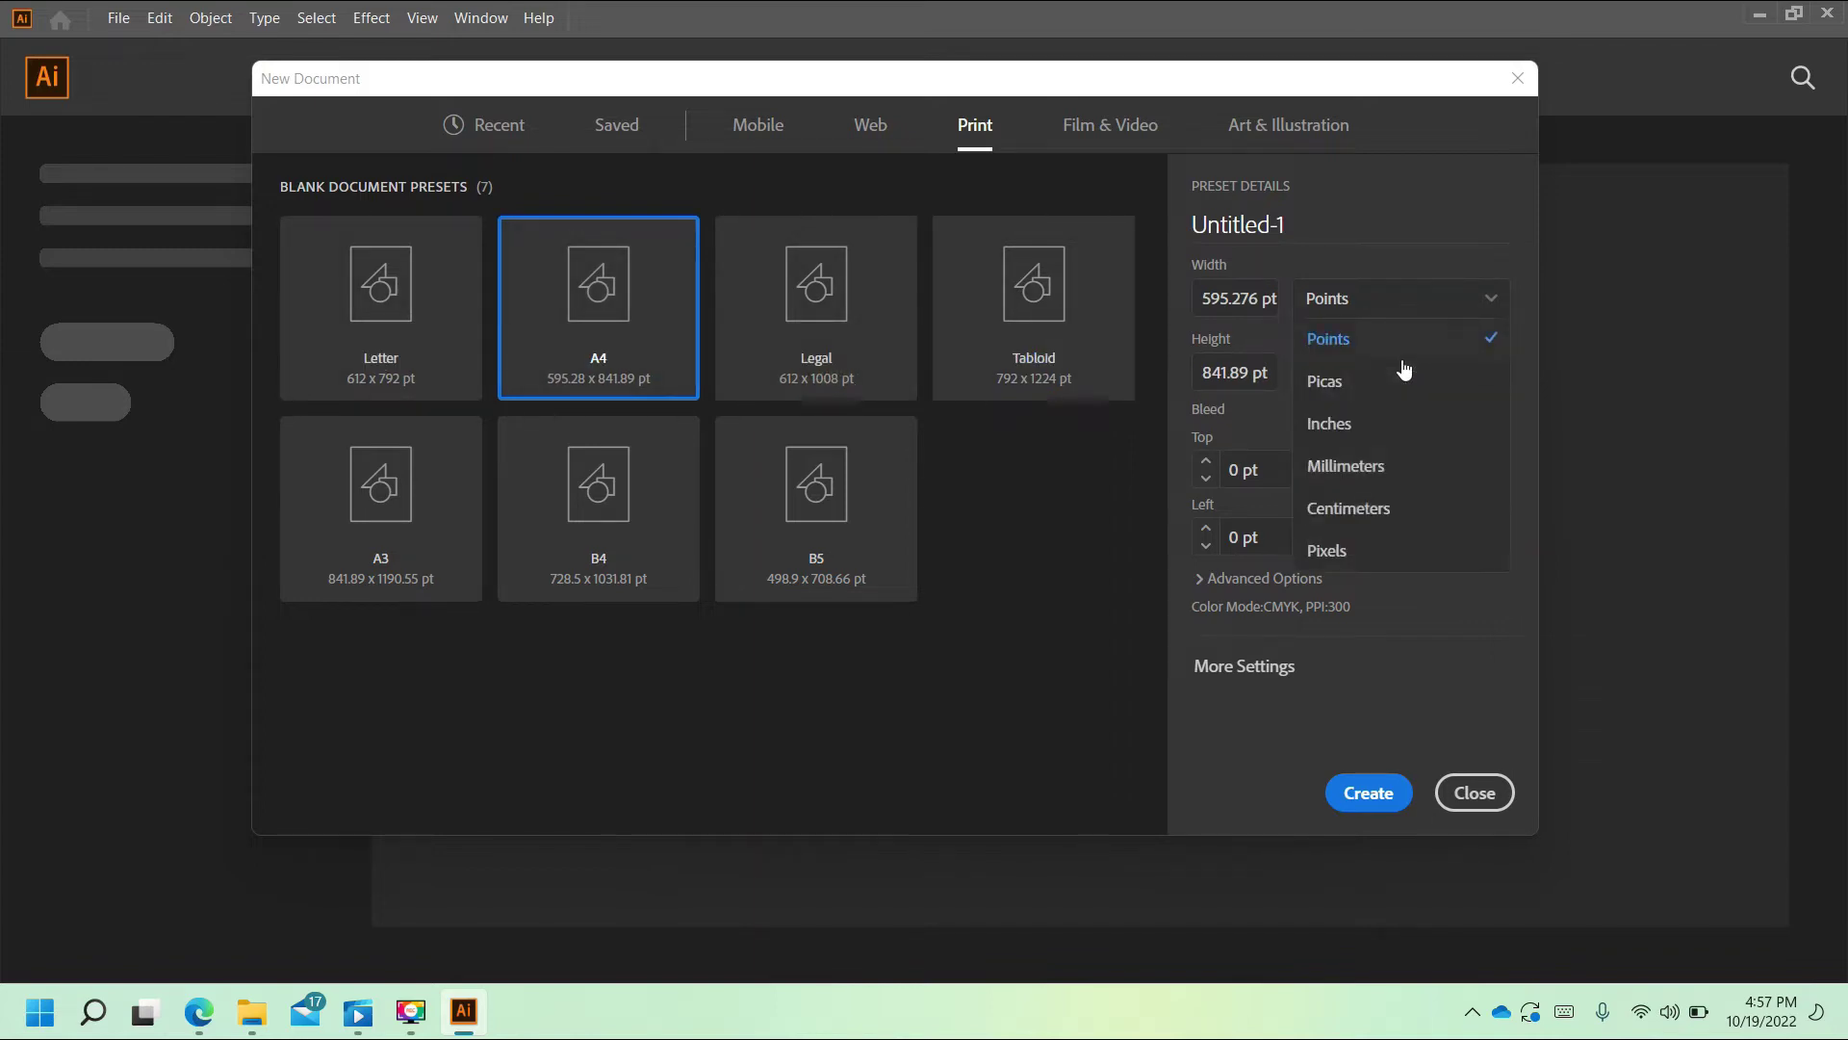
left_click(1318, 425)
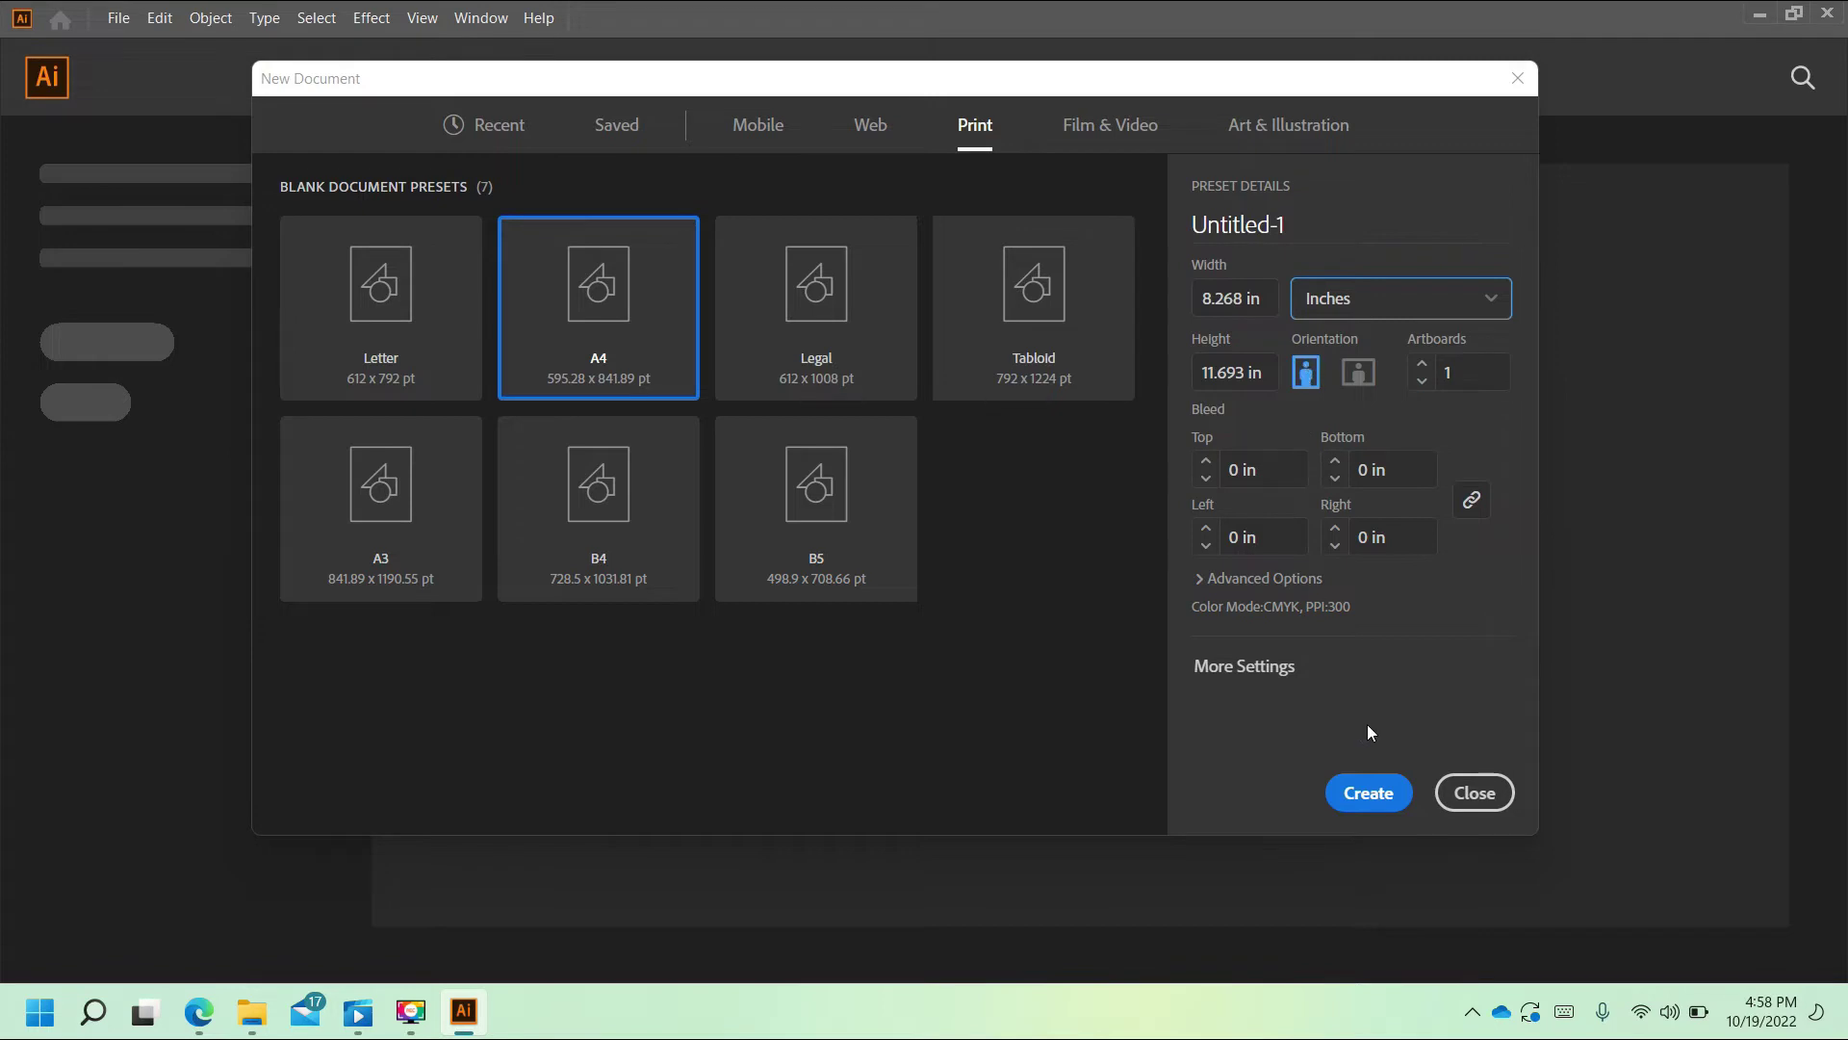
left_click(1361, 803)
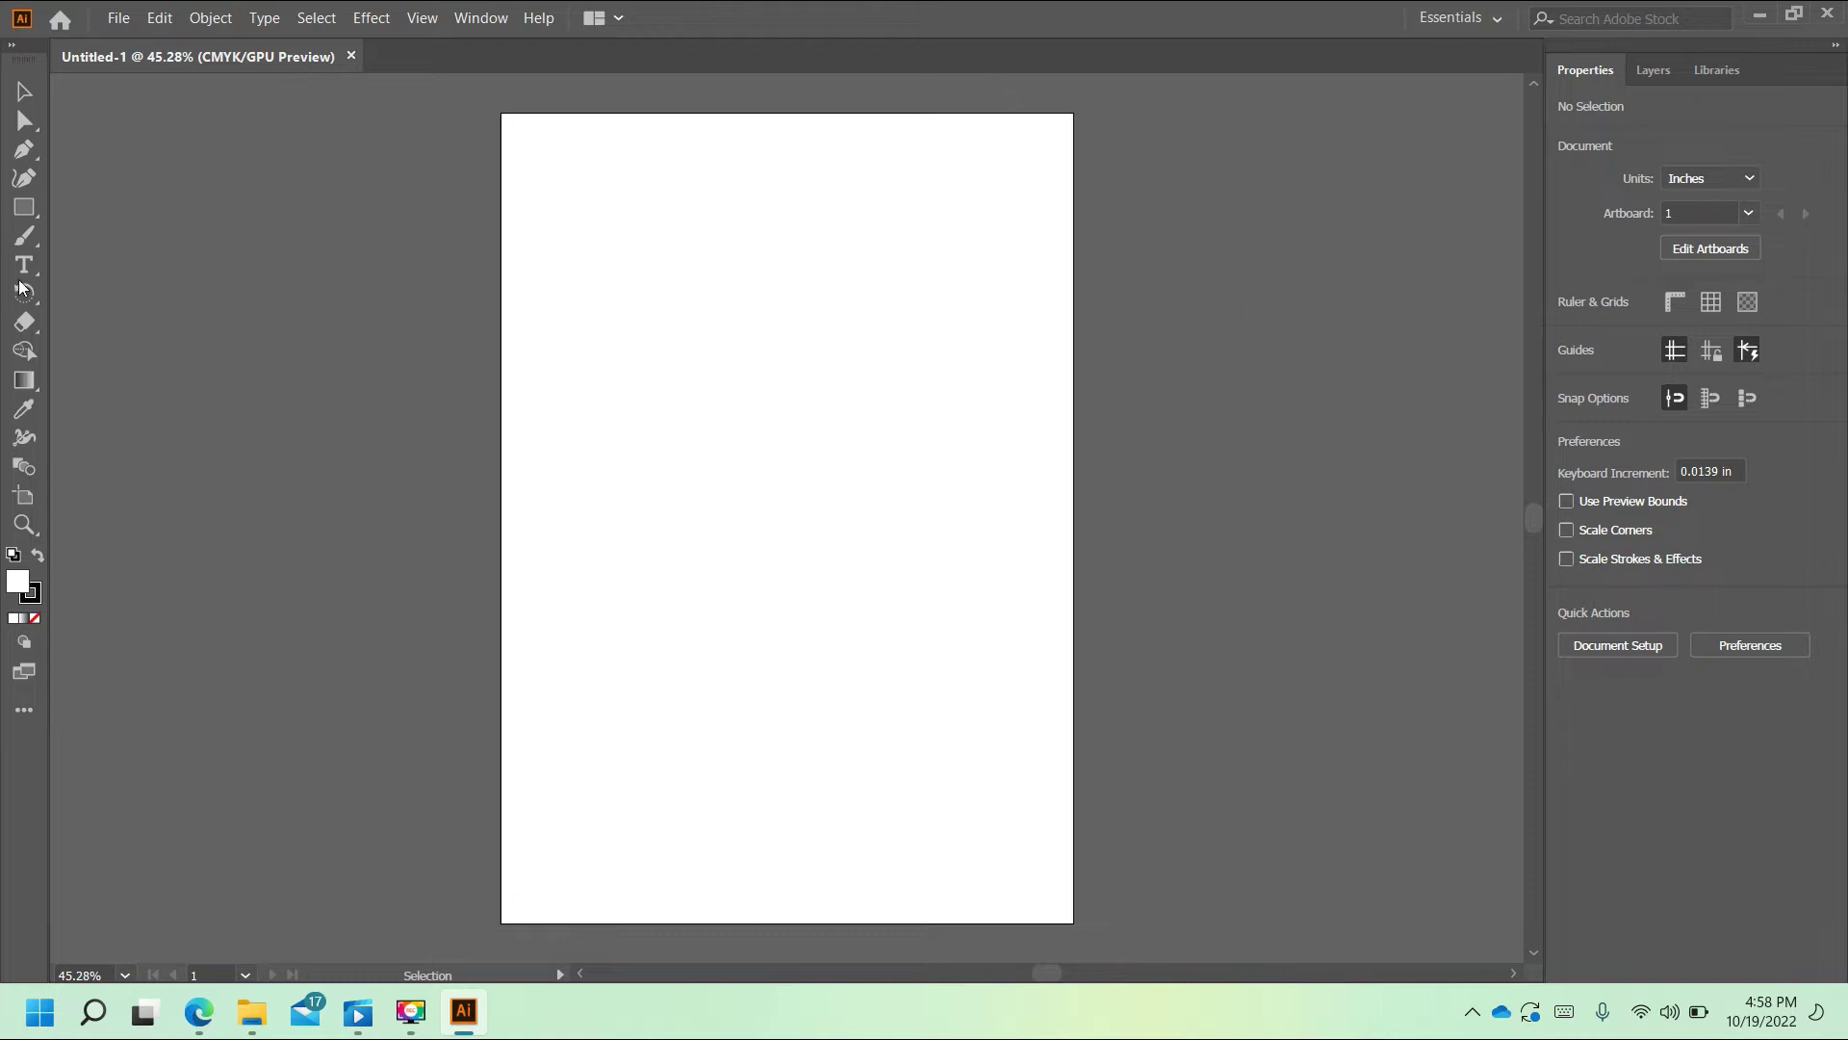
Step: Change the artboard to landscape A3 (16.54 × 11.69 in) using the Artboard tool
left_click(27, 498)
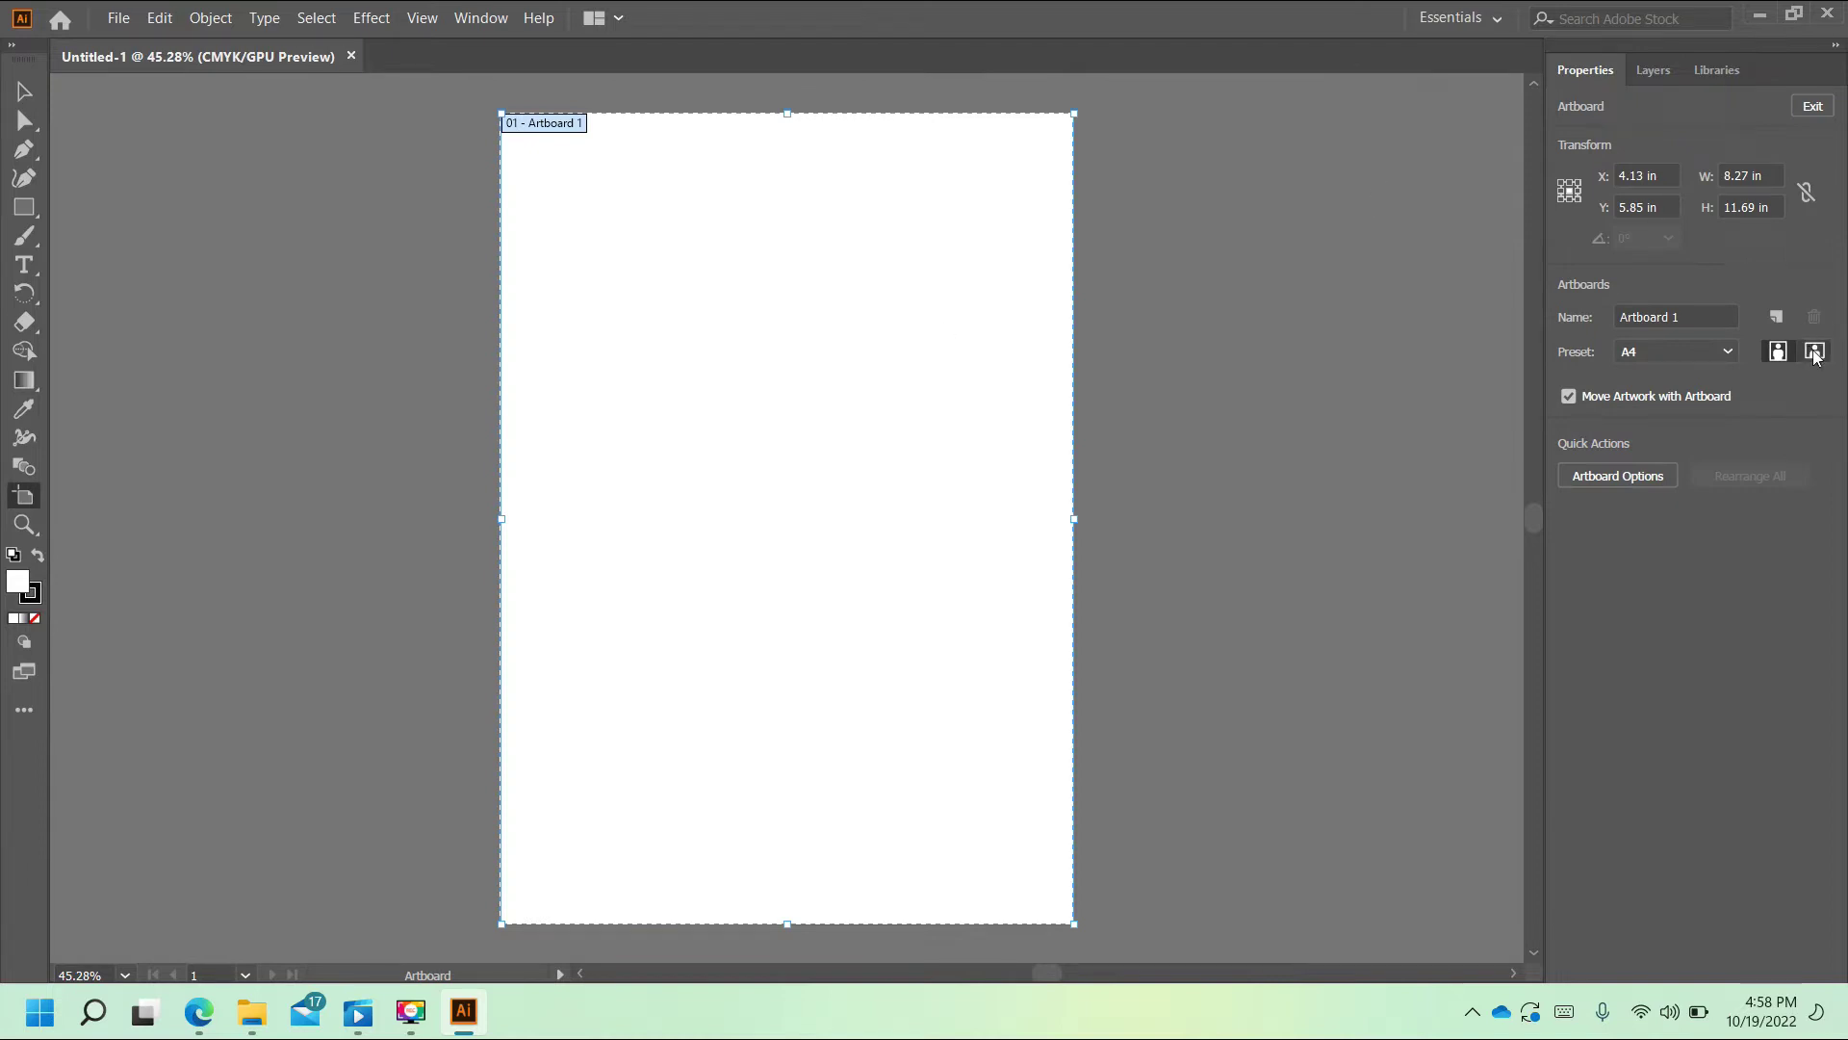
left_click(1815, 352)
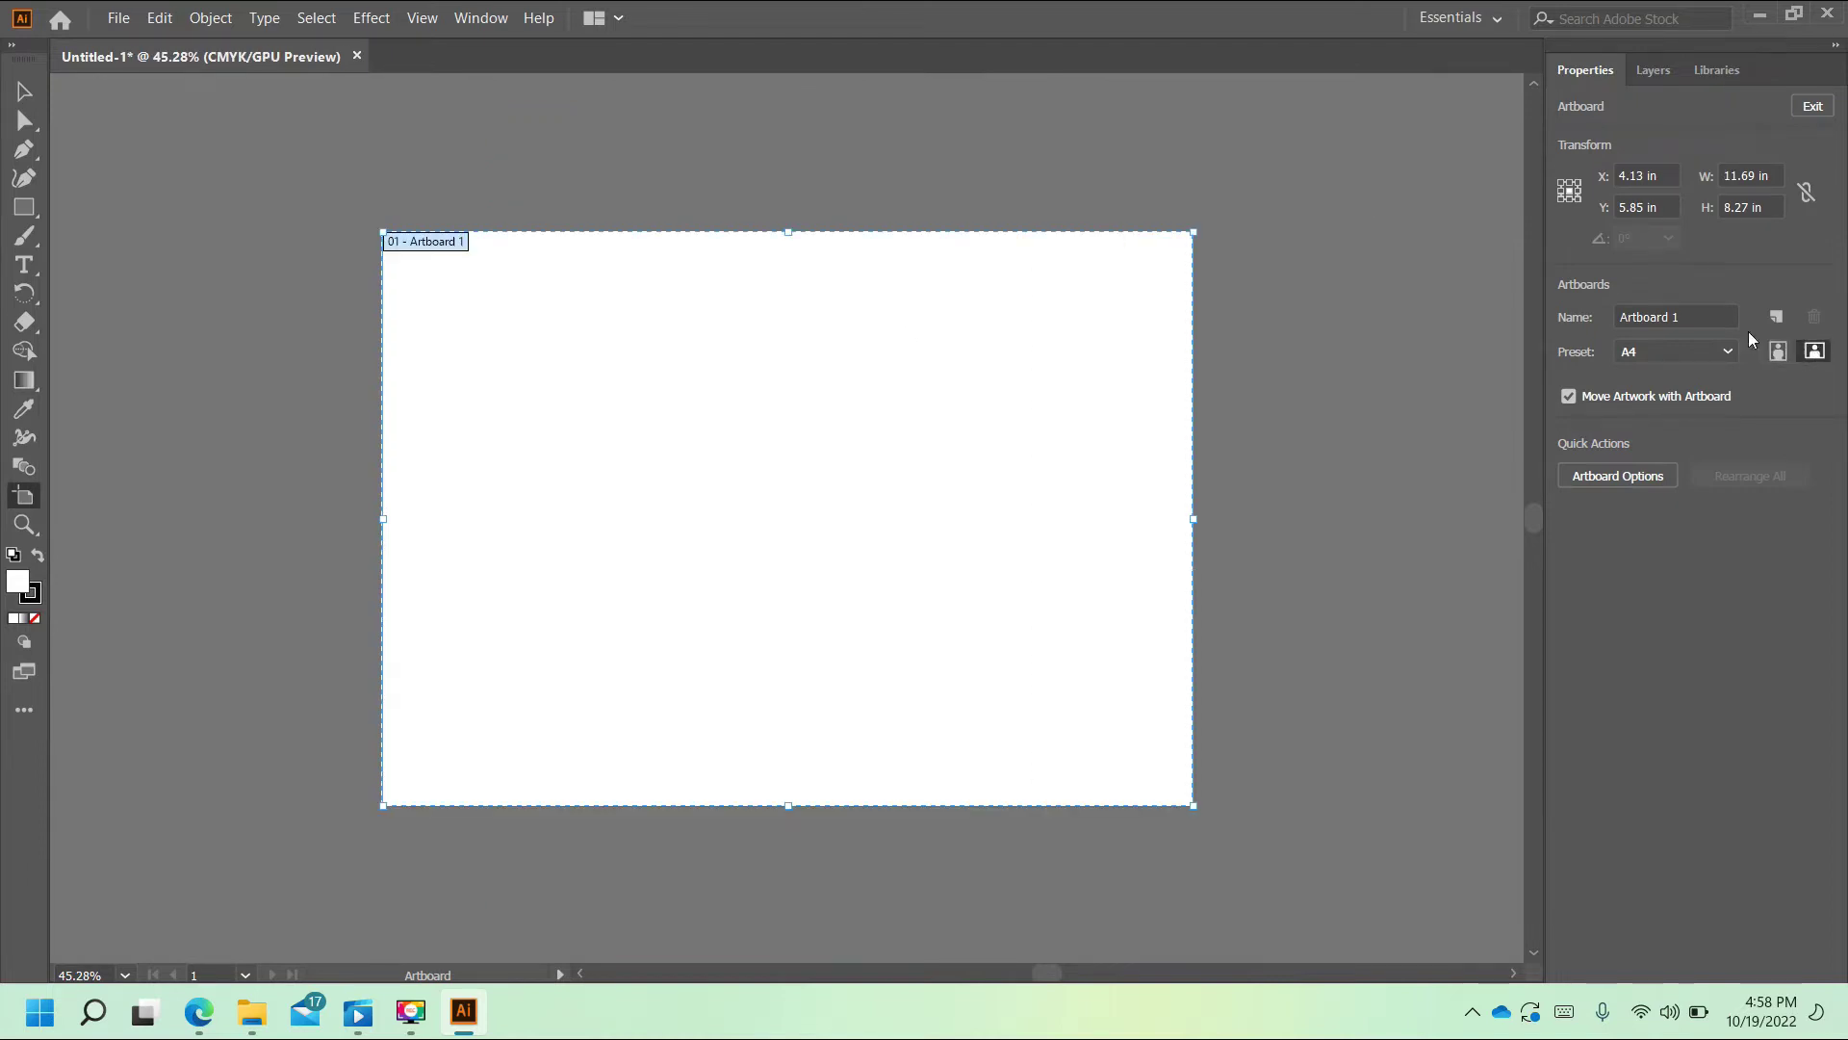
left_click(1713, 350)
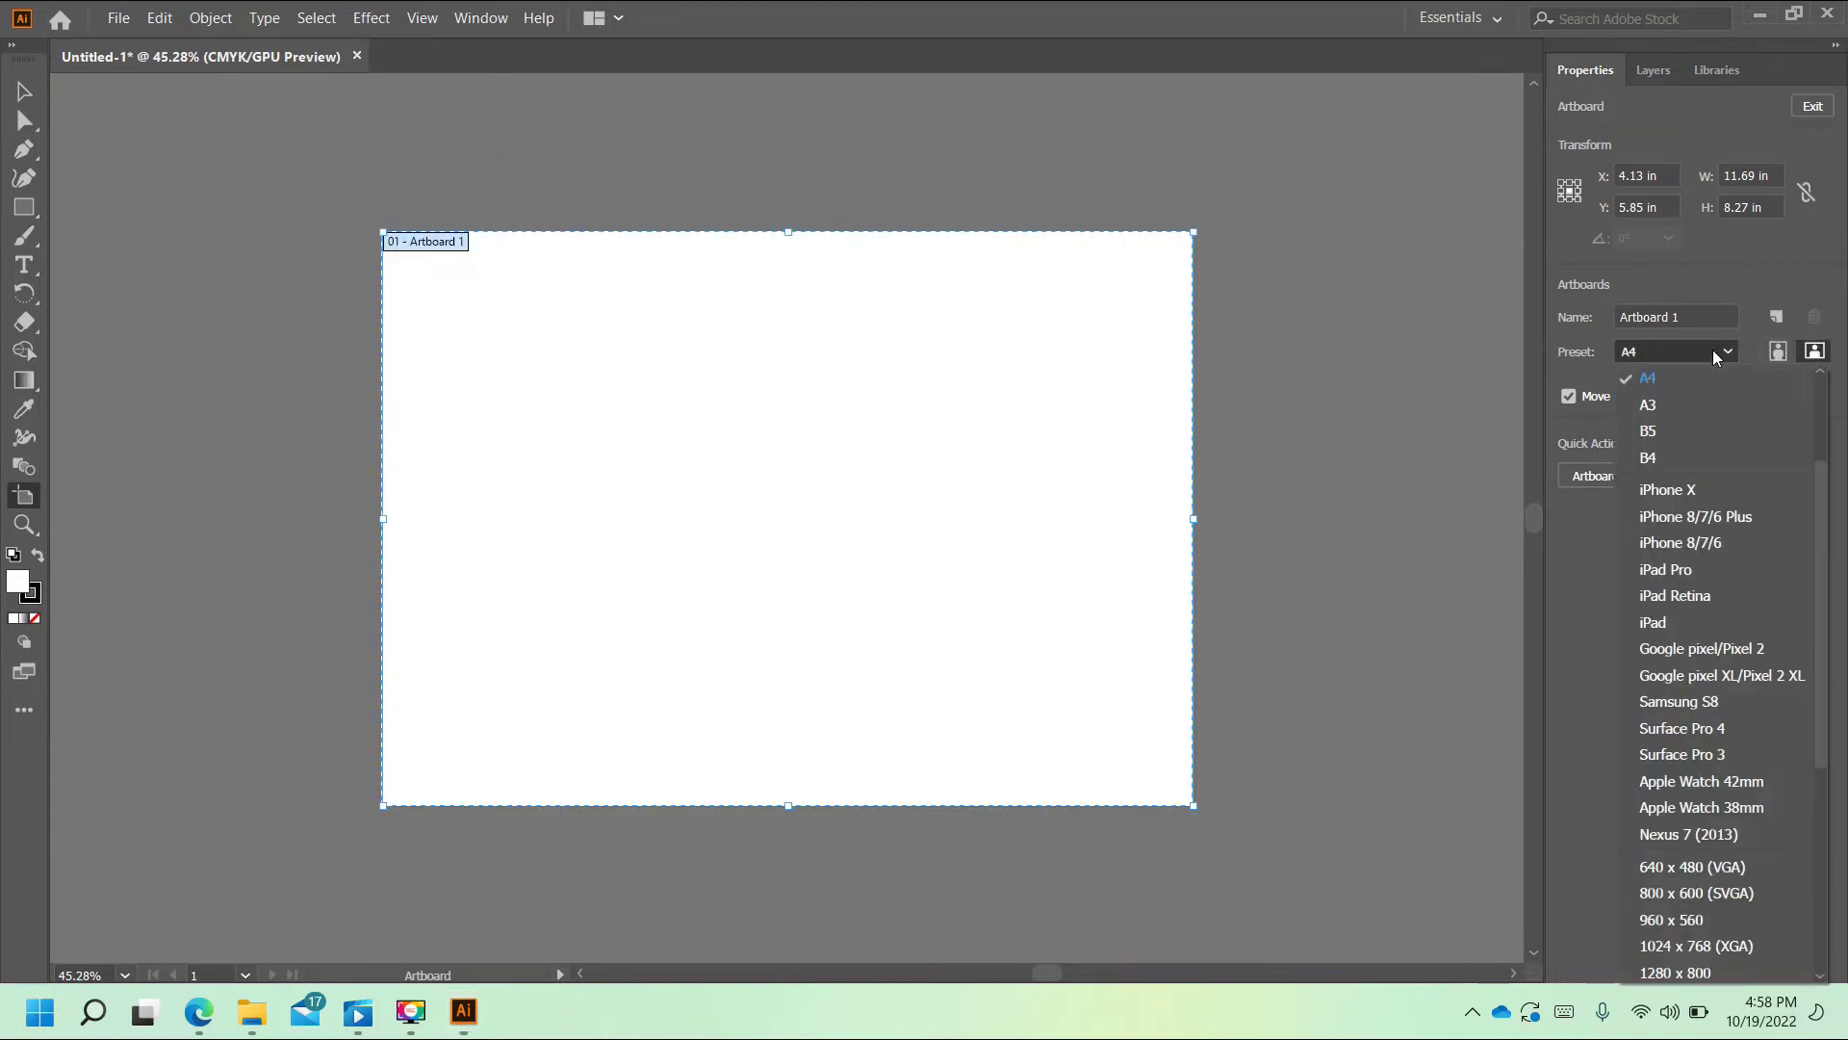
left_click(1658, 403)
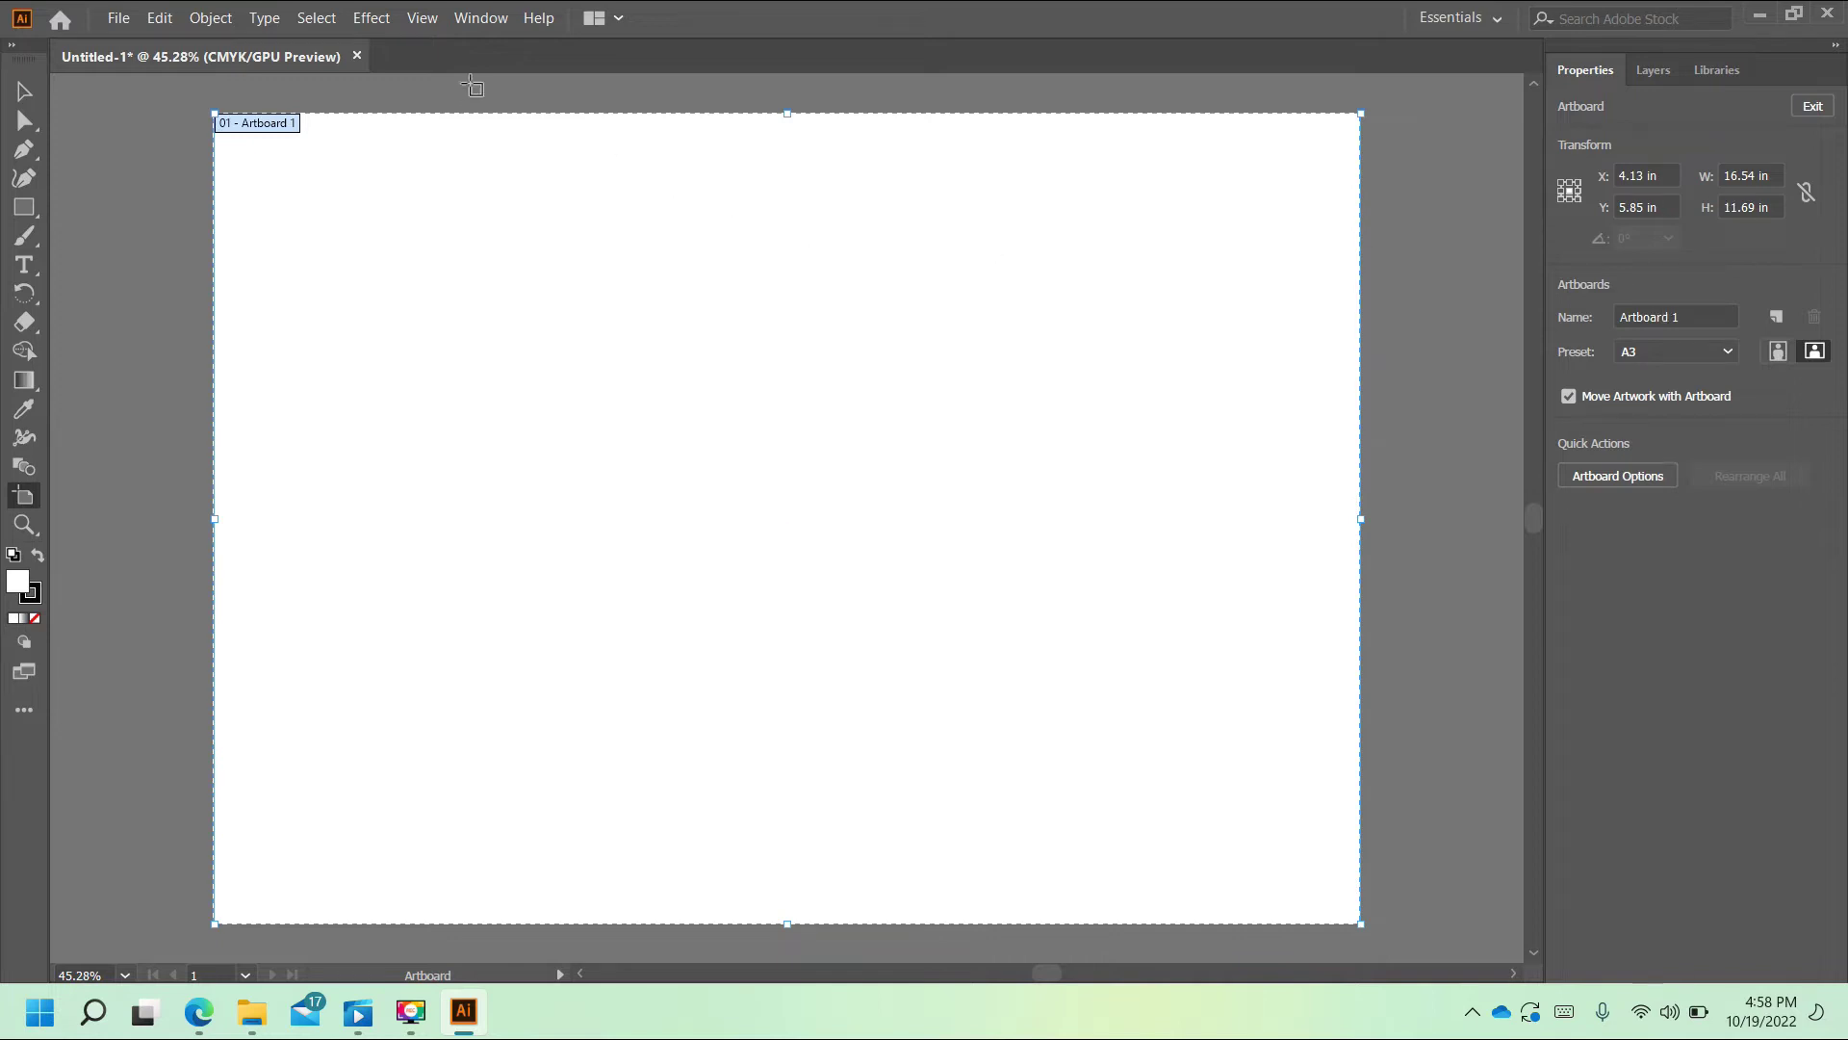
left_click(25, 96)
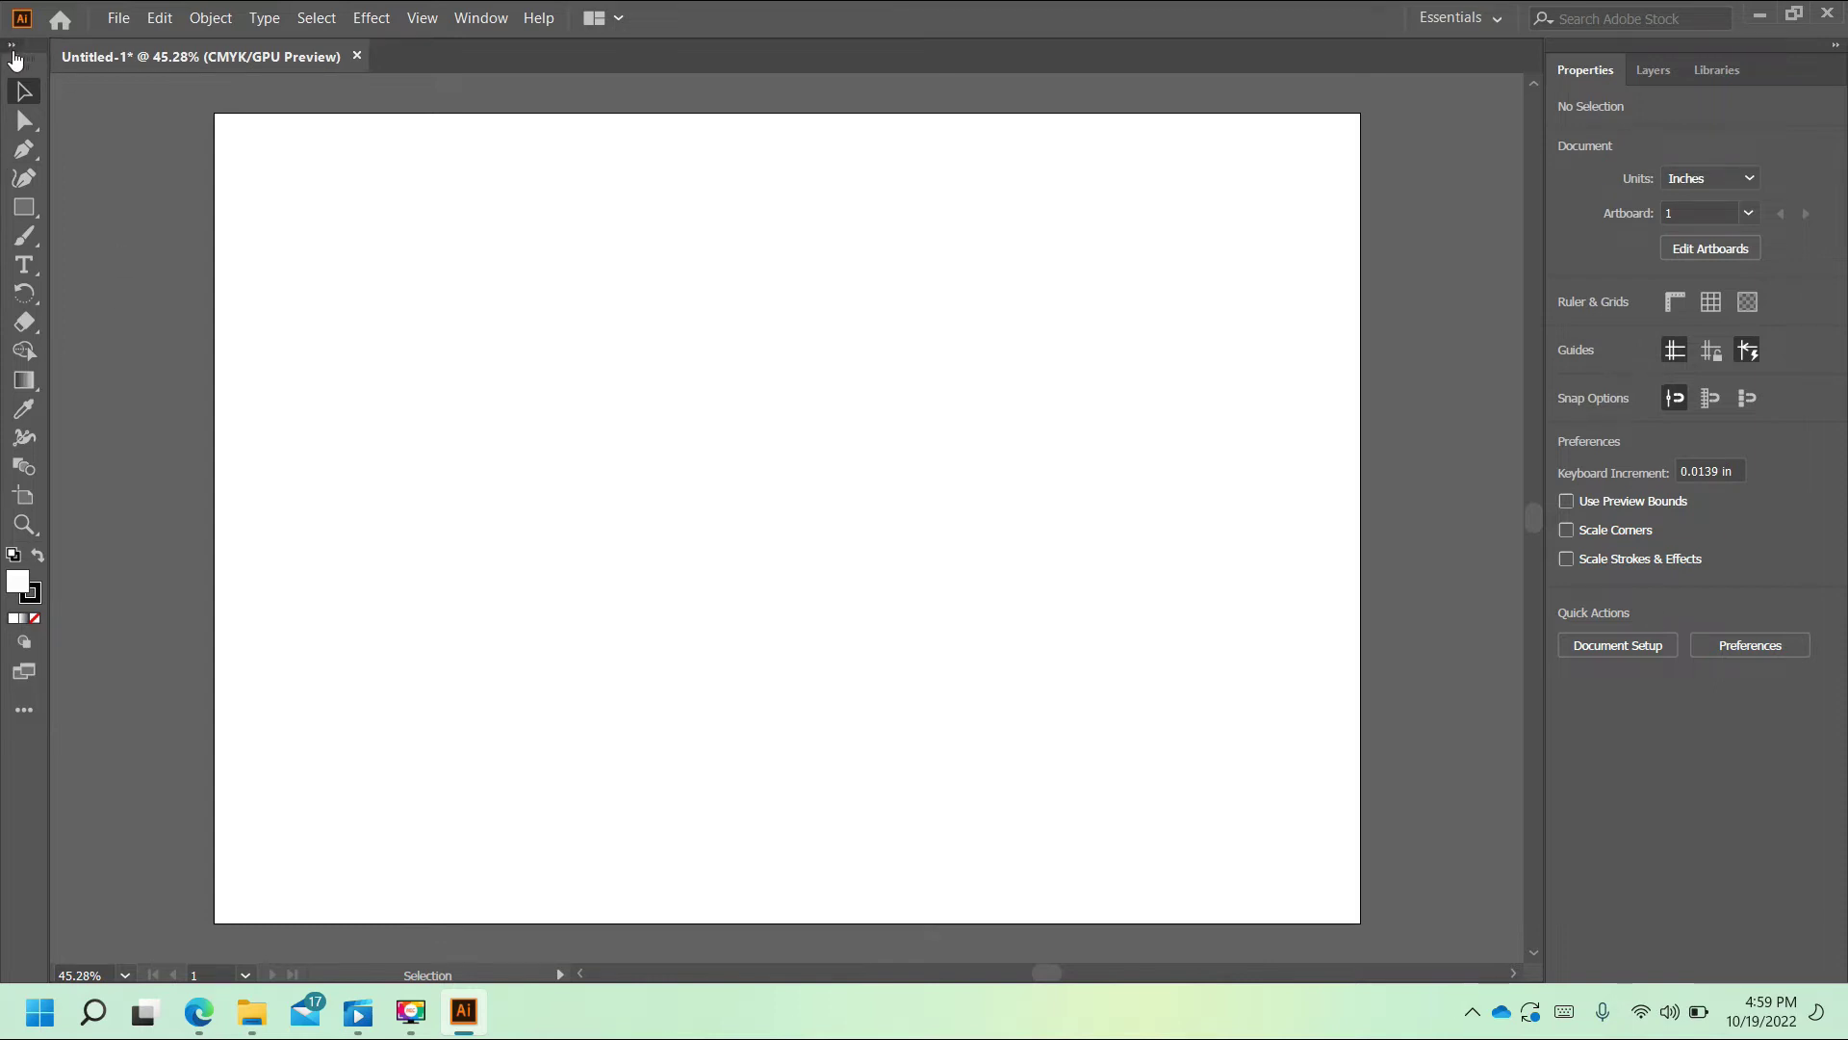
left_click(14, 54)
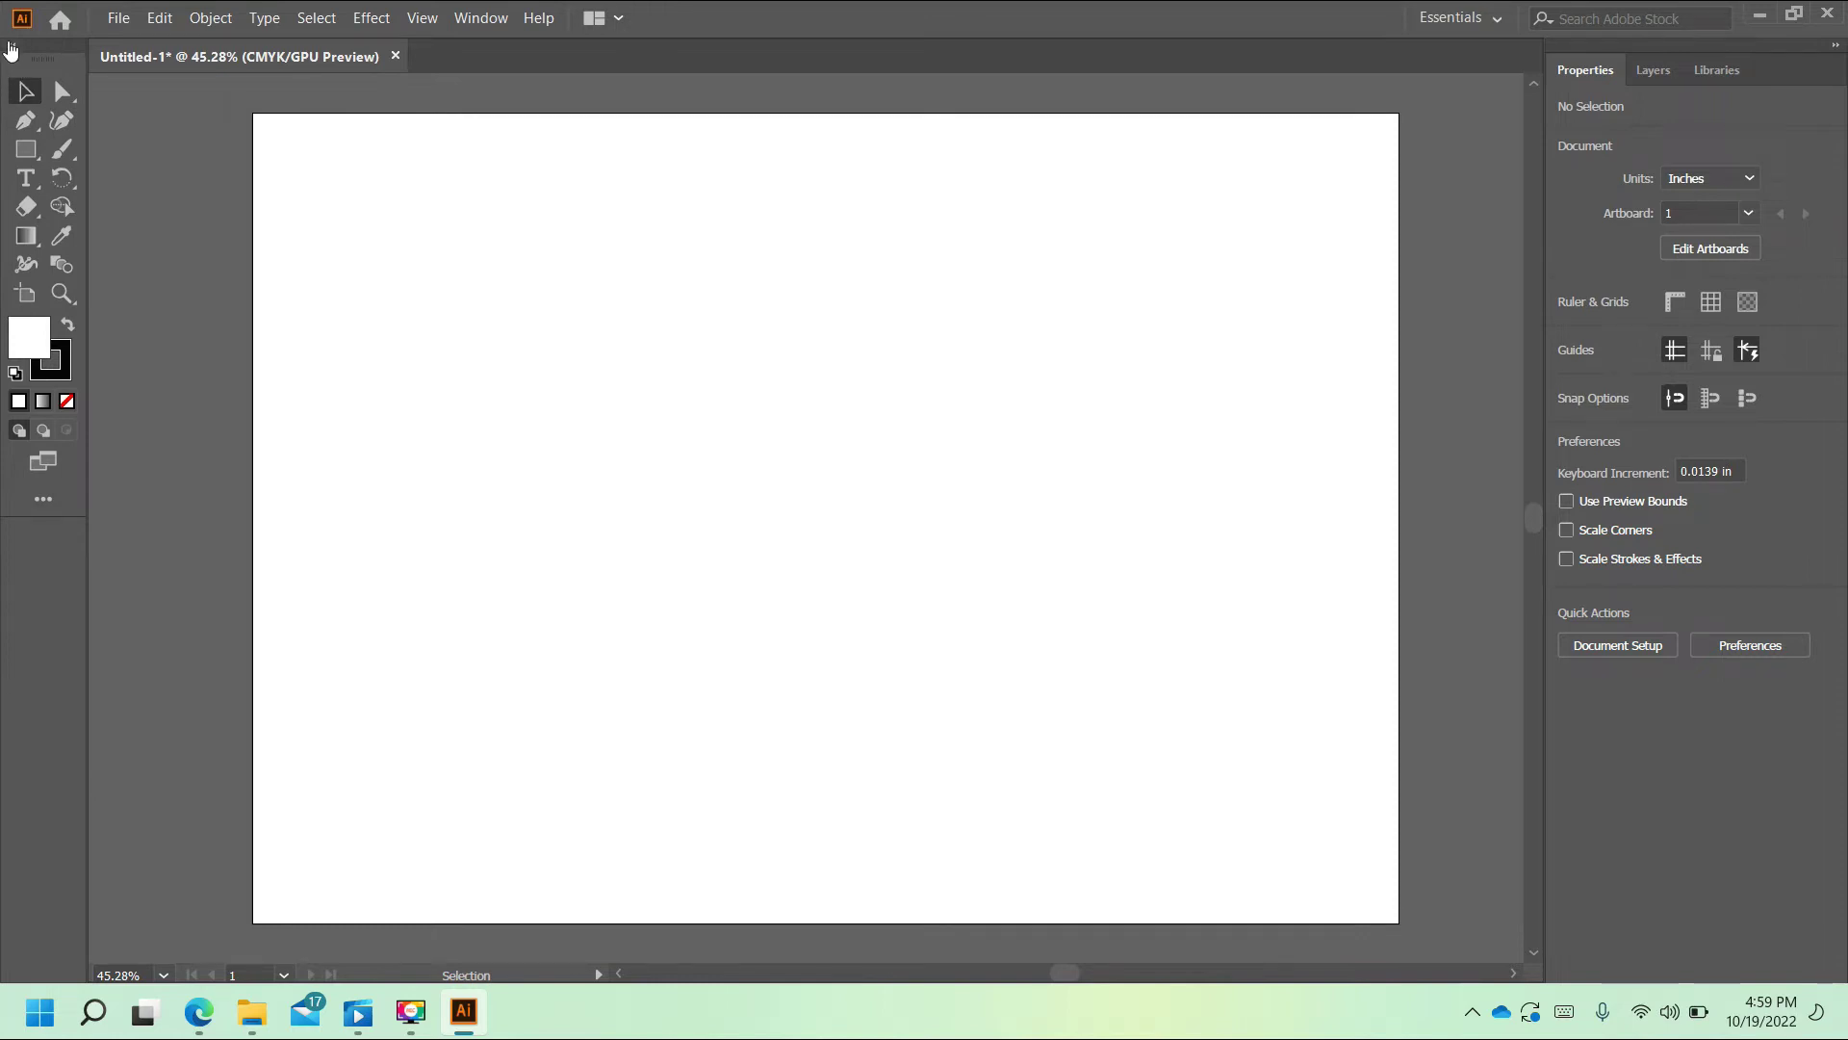
left_click(11, 48)
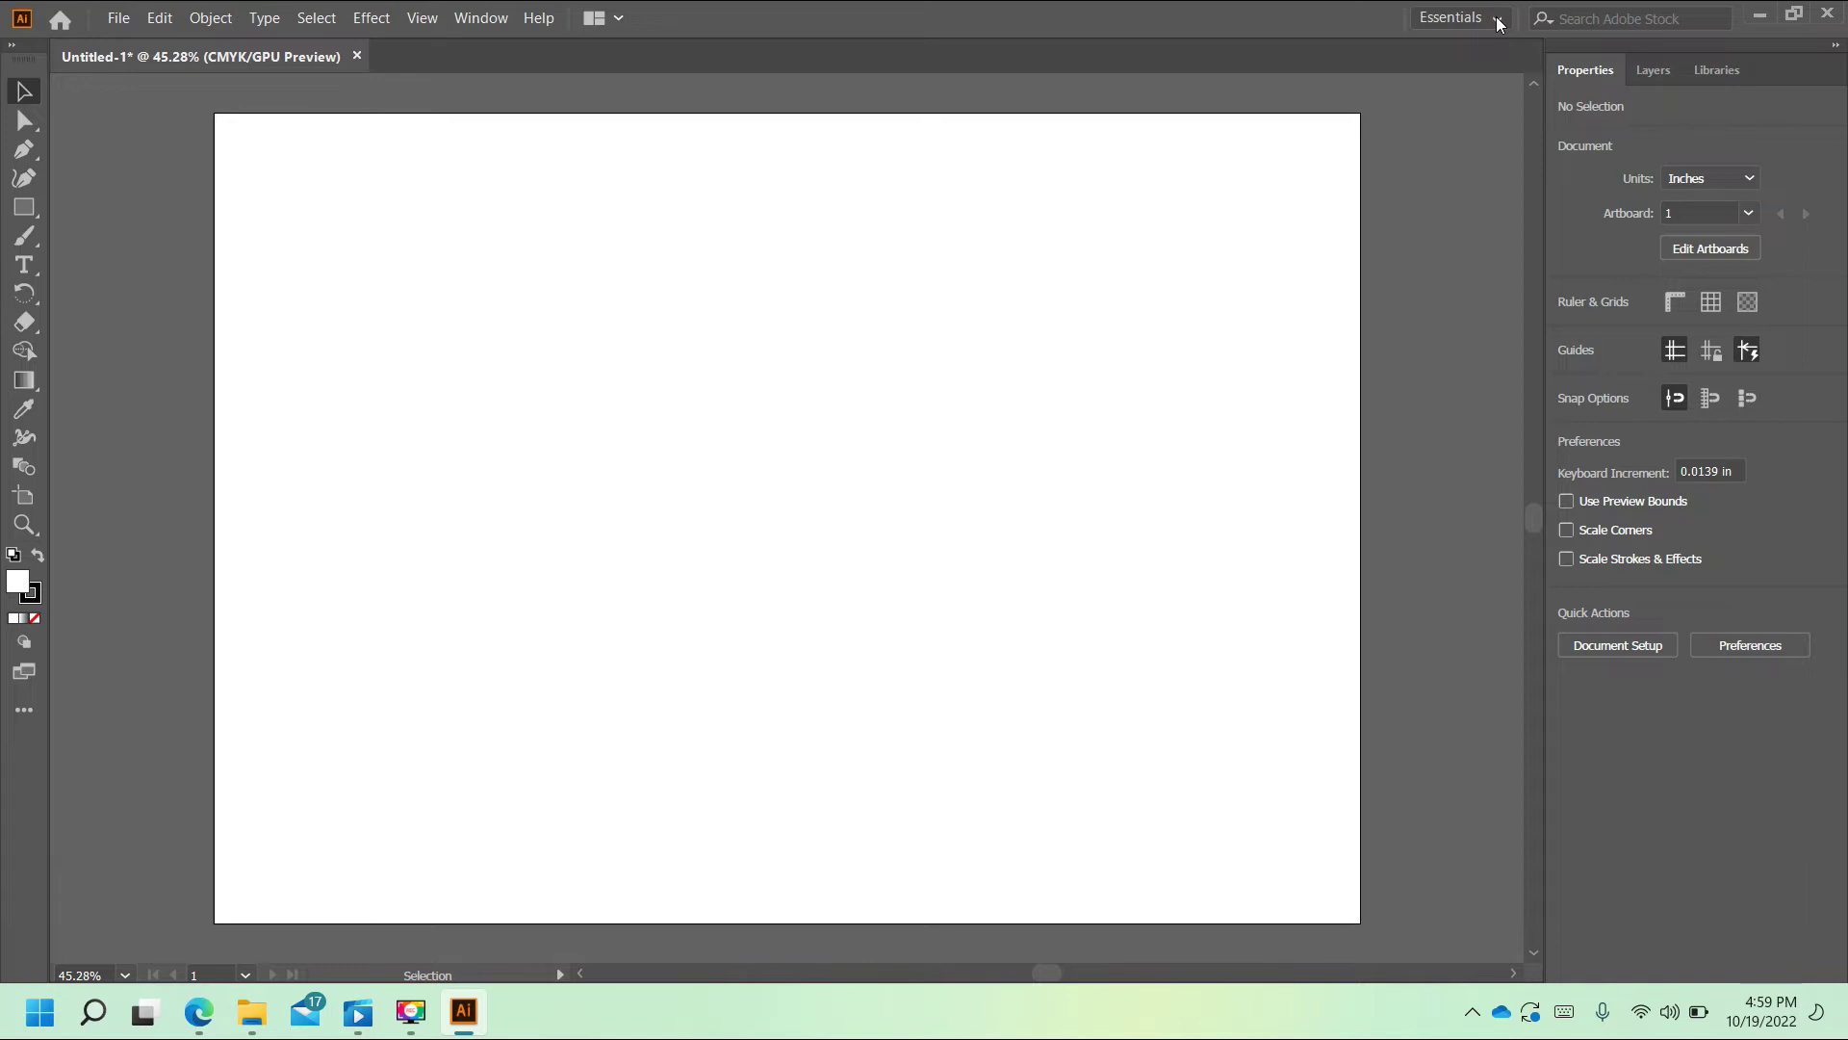
left_click(1498, 23)
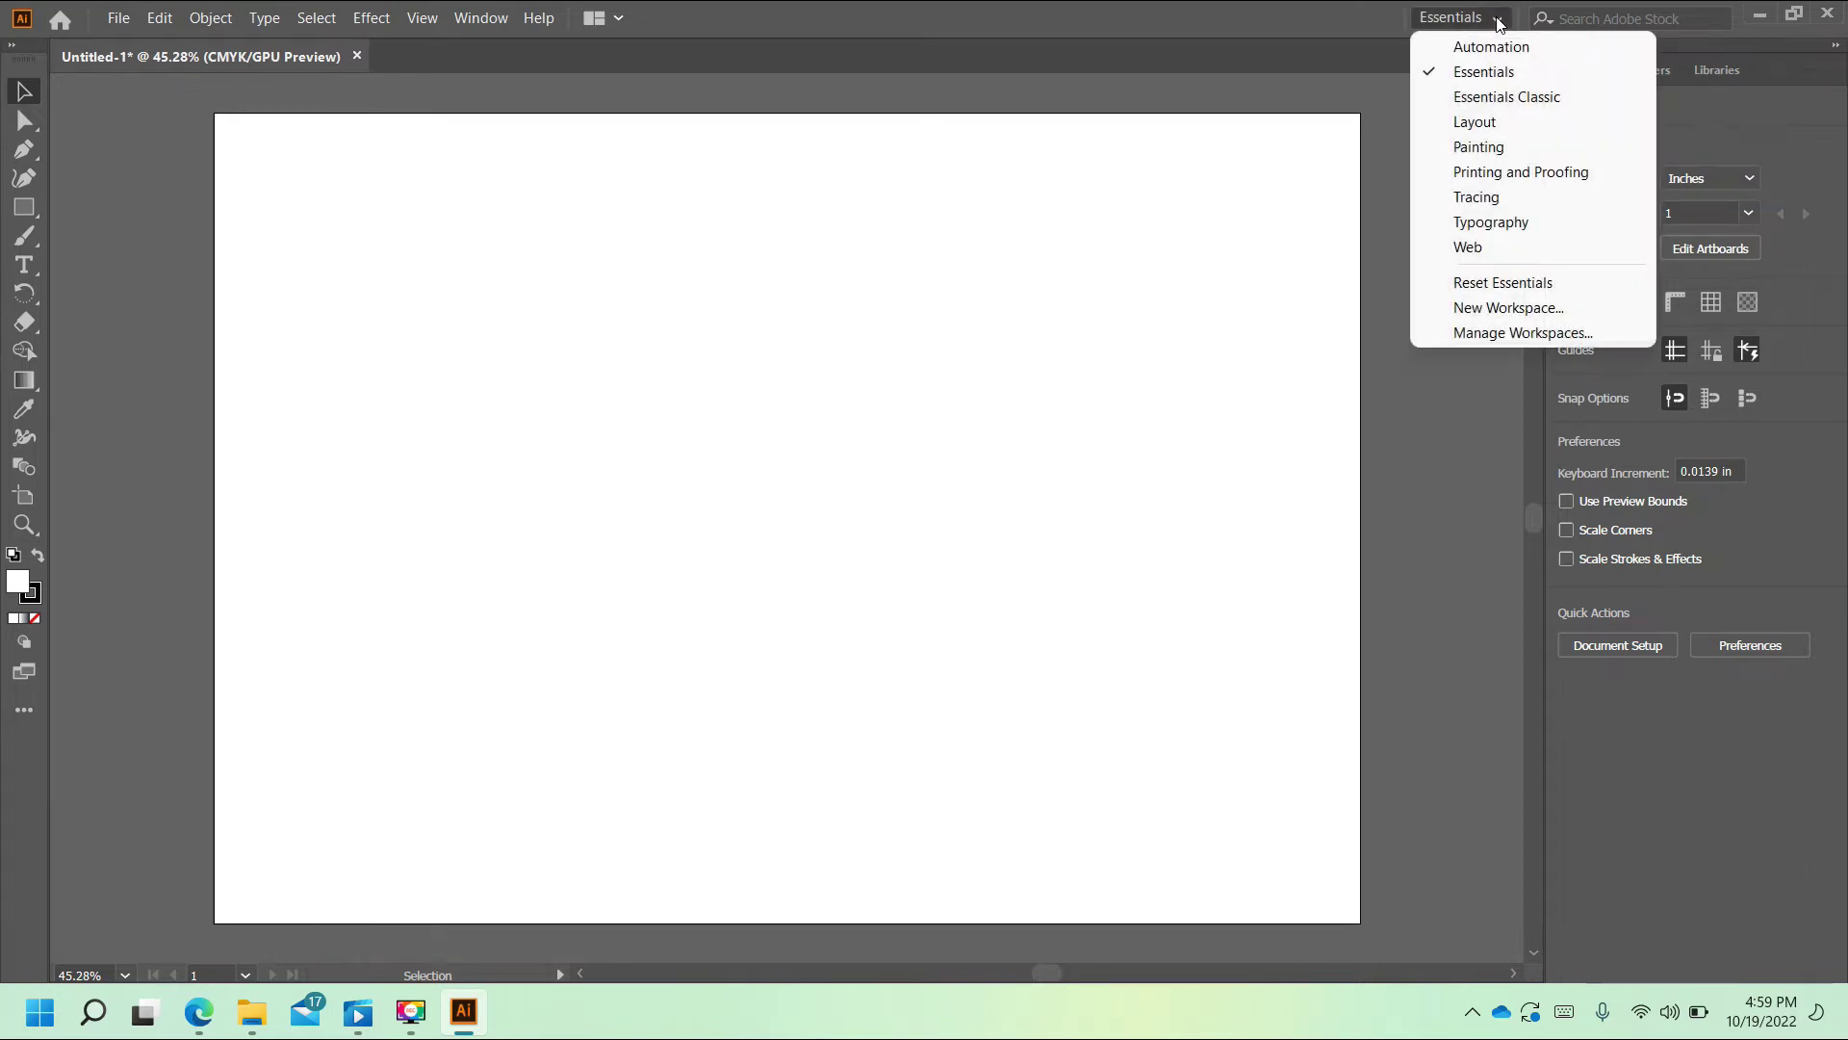
left_click(1507, 97)
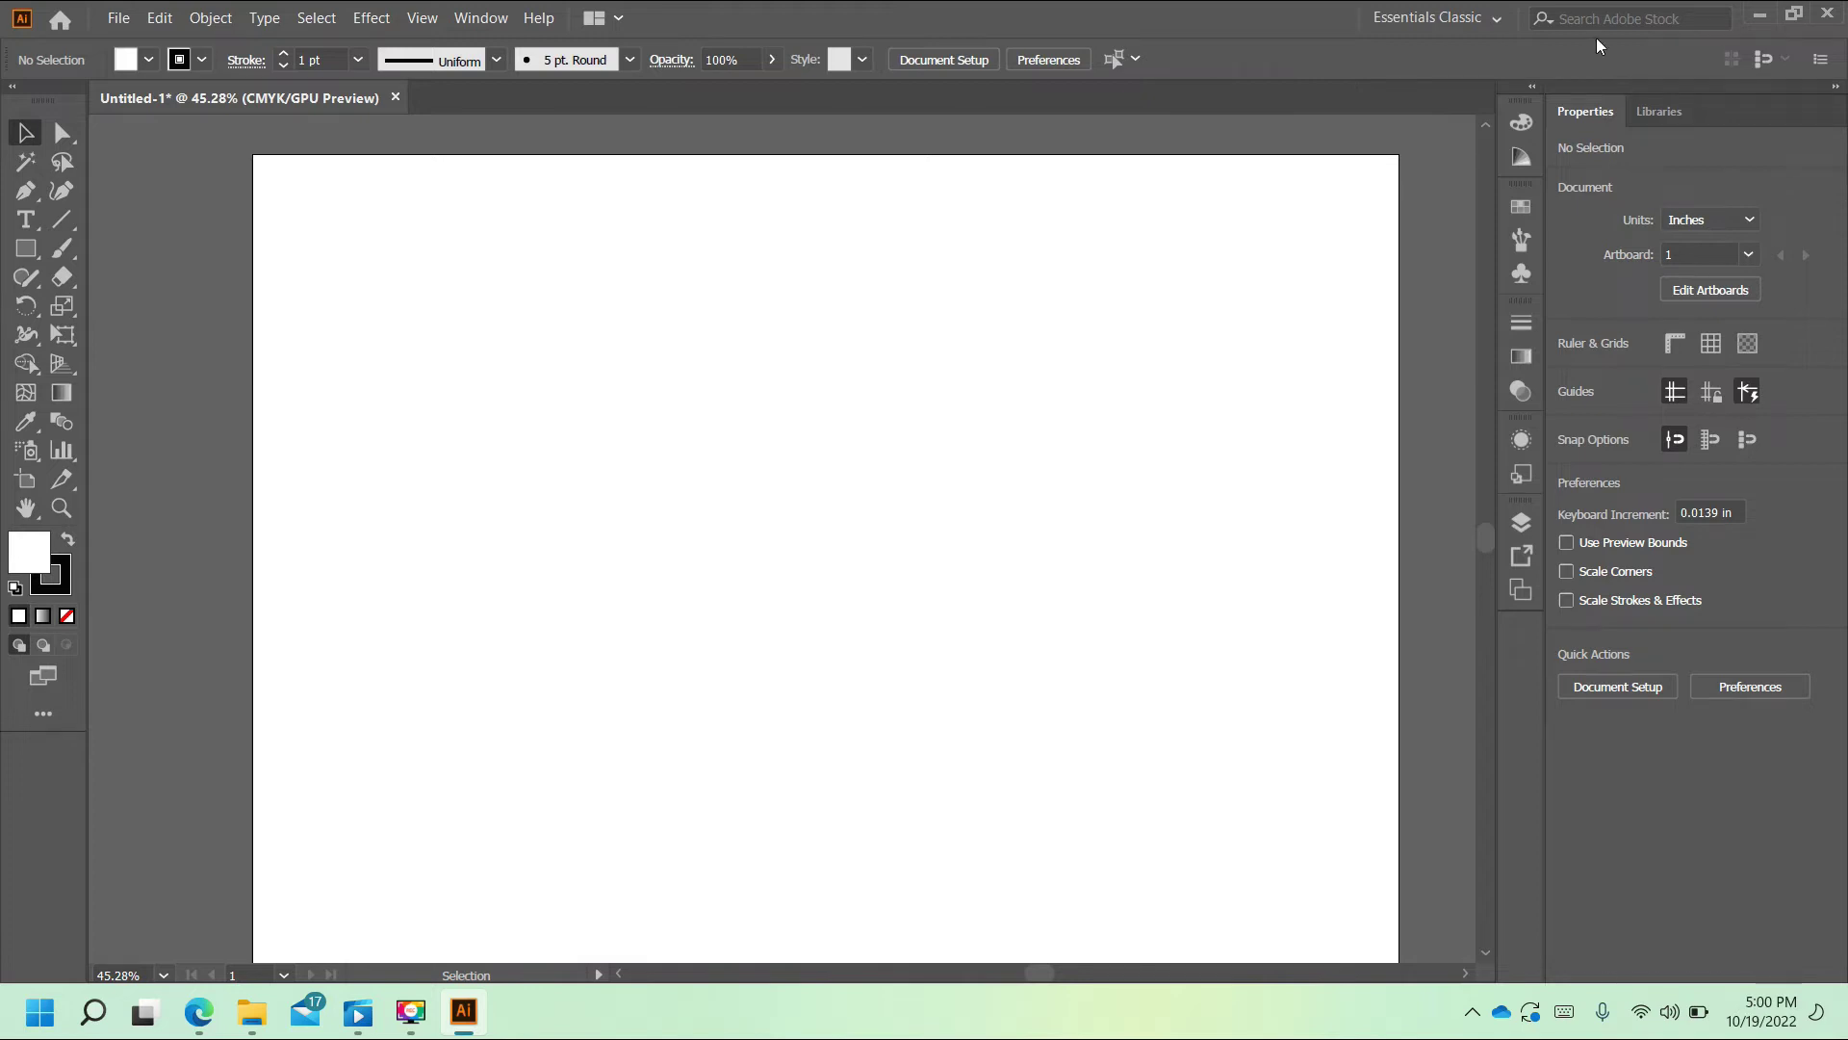
left_click(1473, 17)
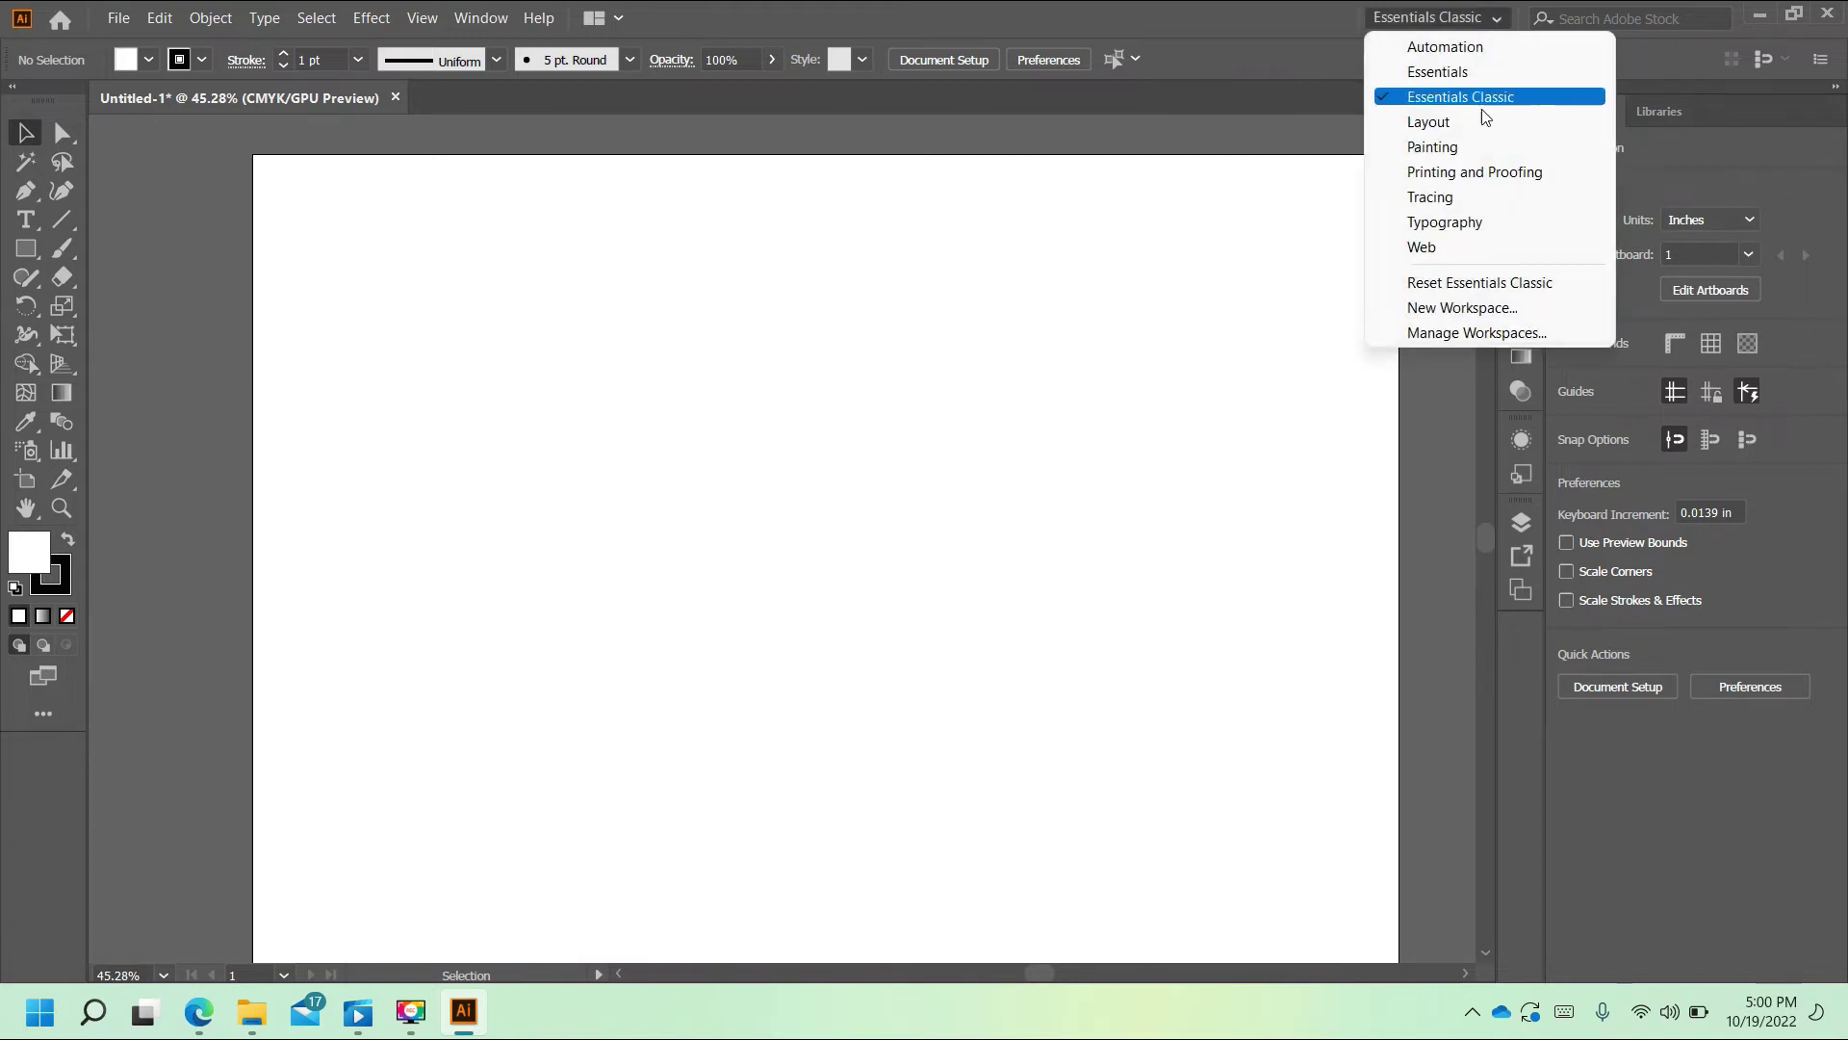
left_click(1413, 77)
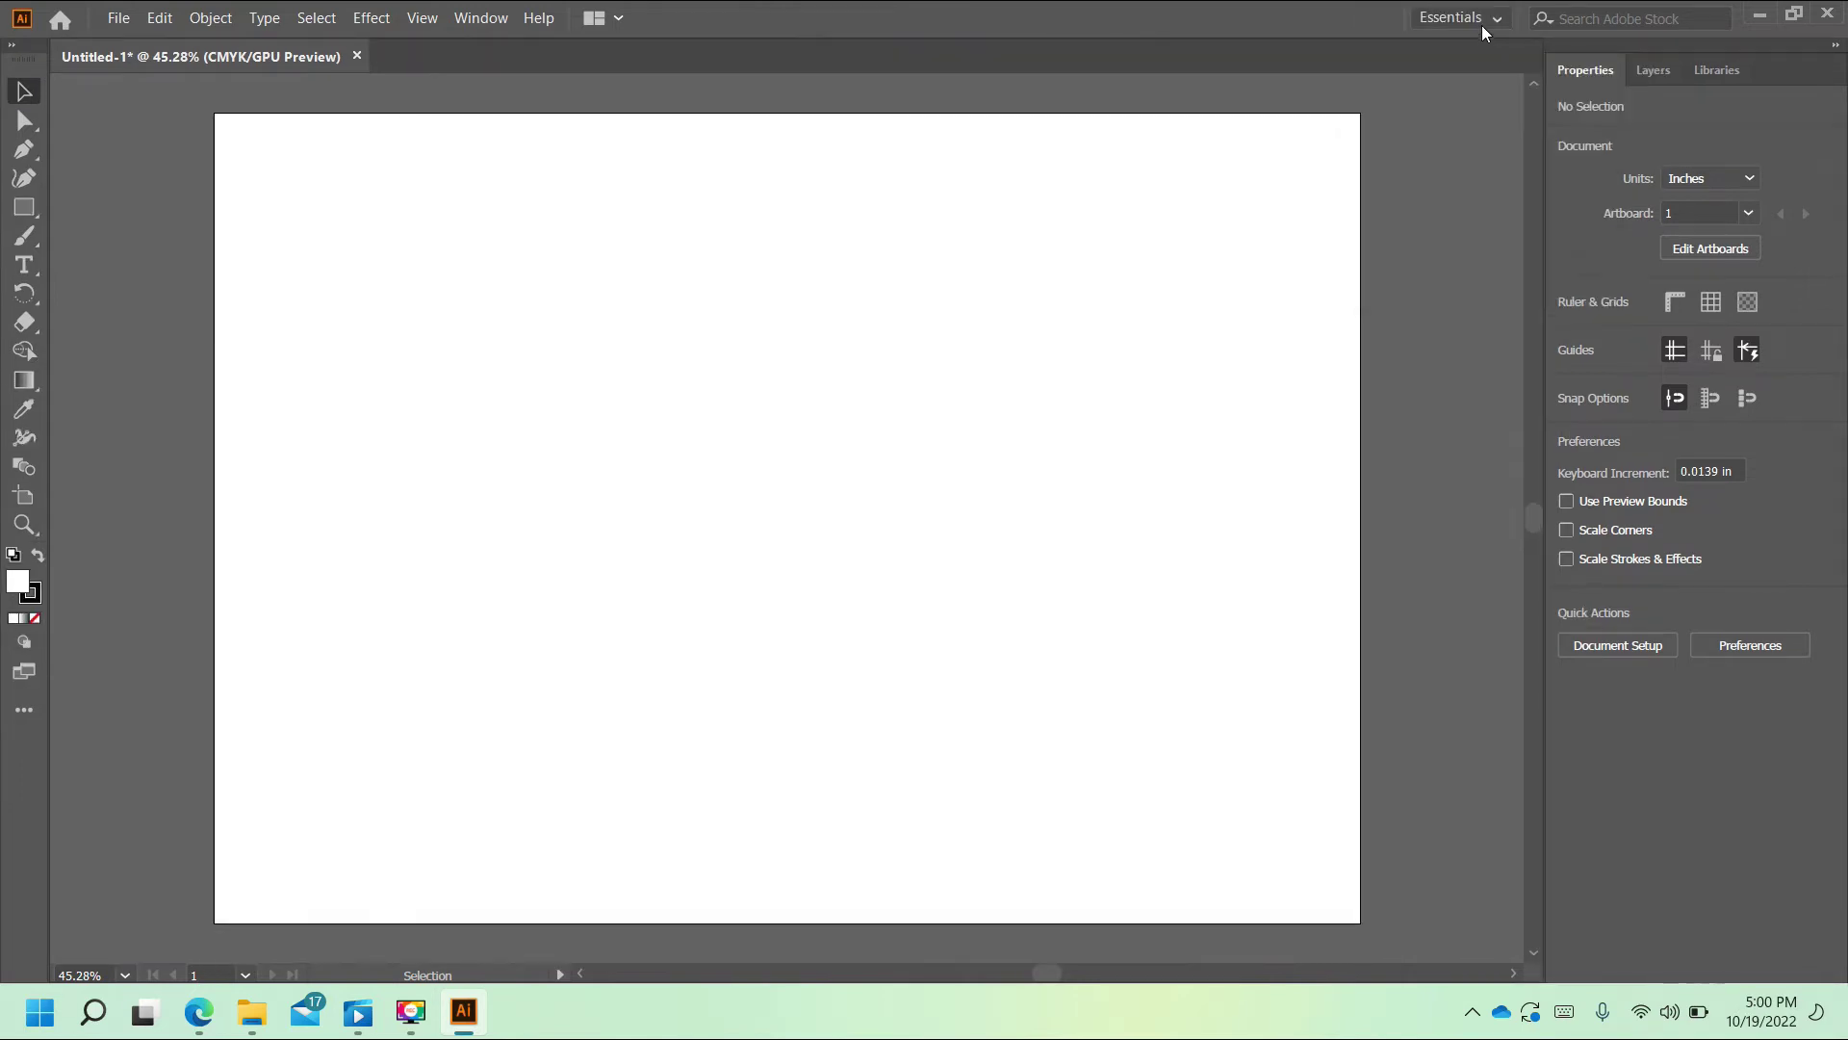
left_click(1497, 19)
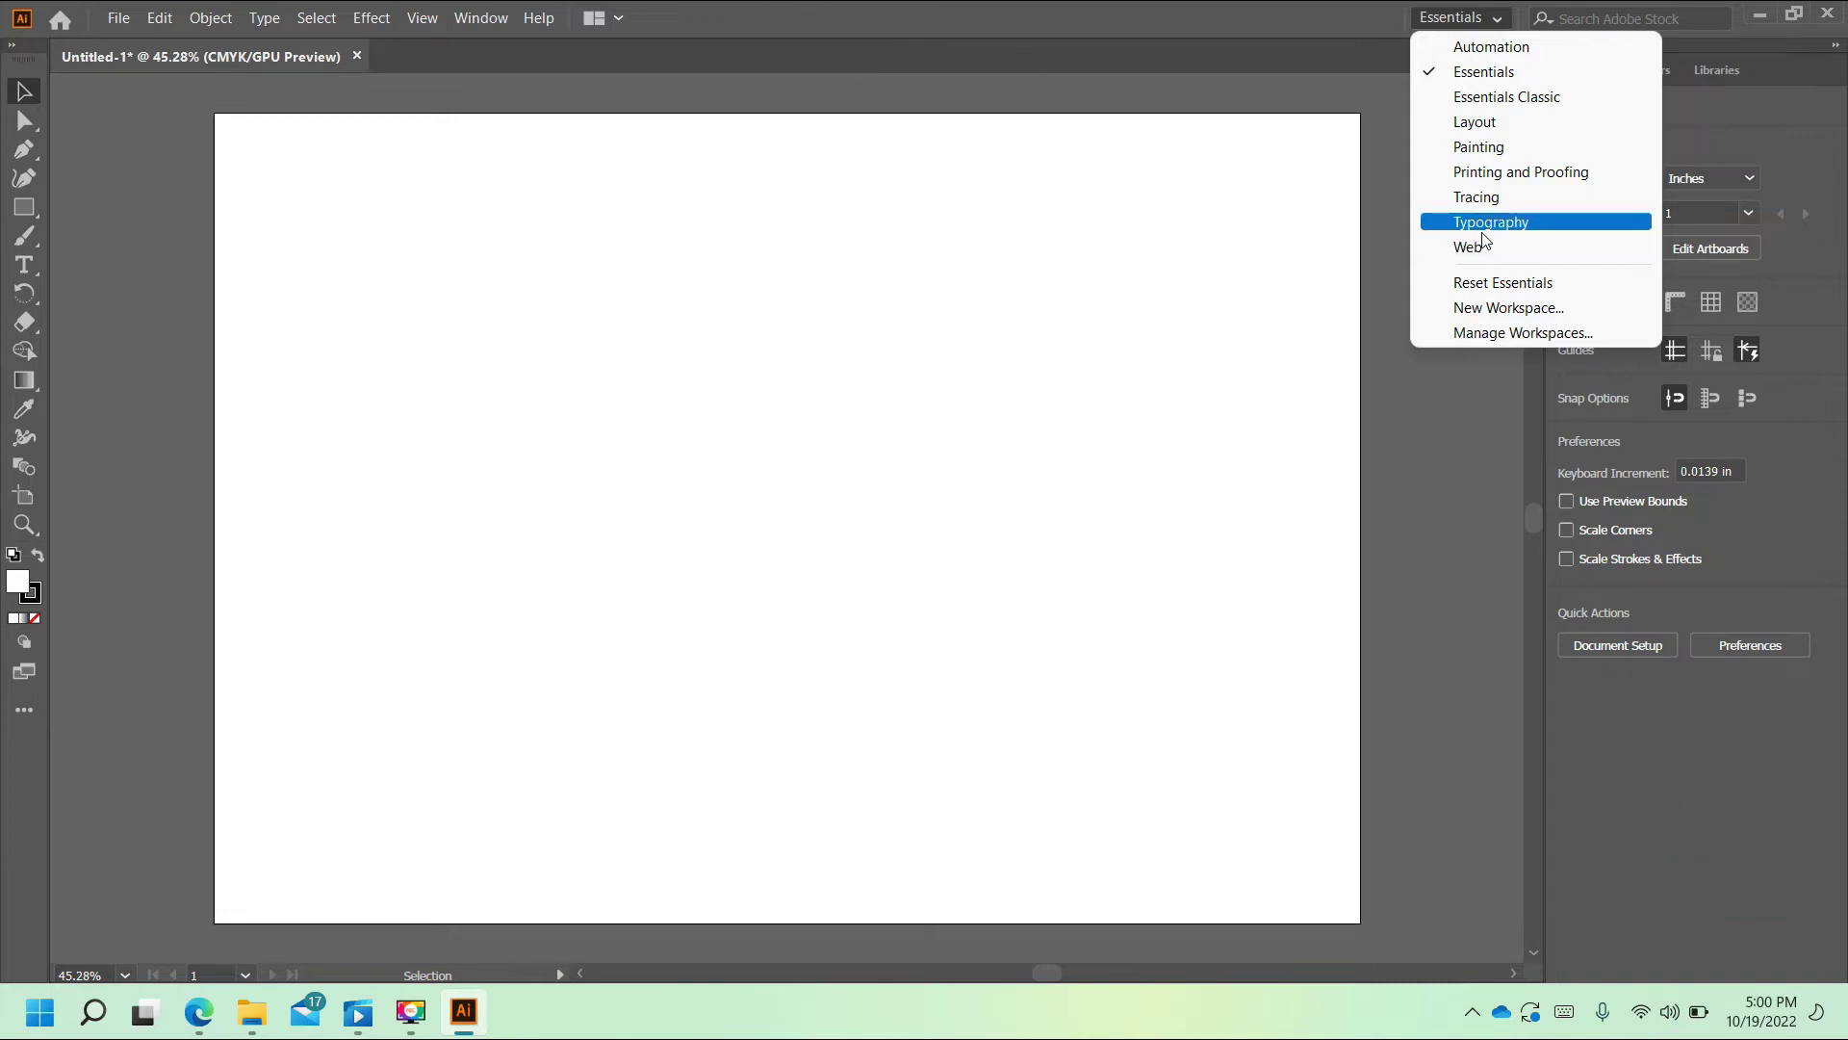
left_click(1471, 285)
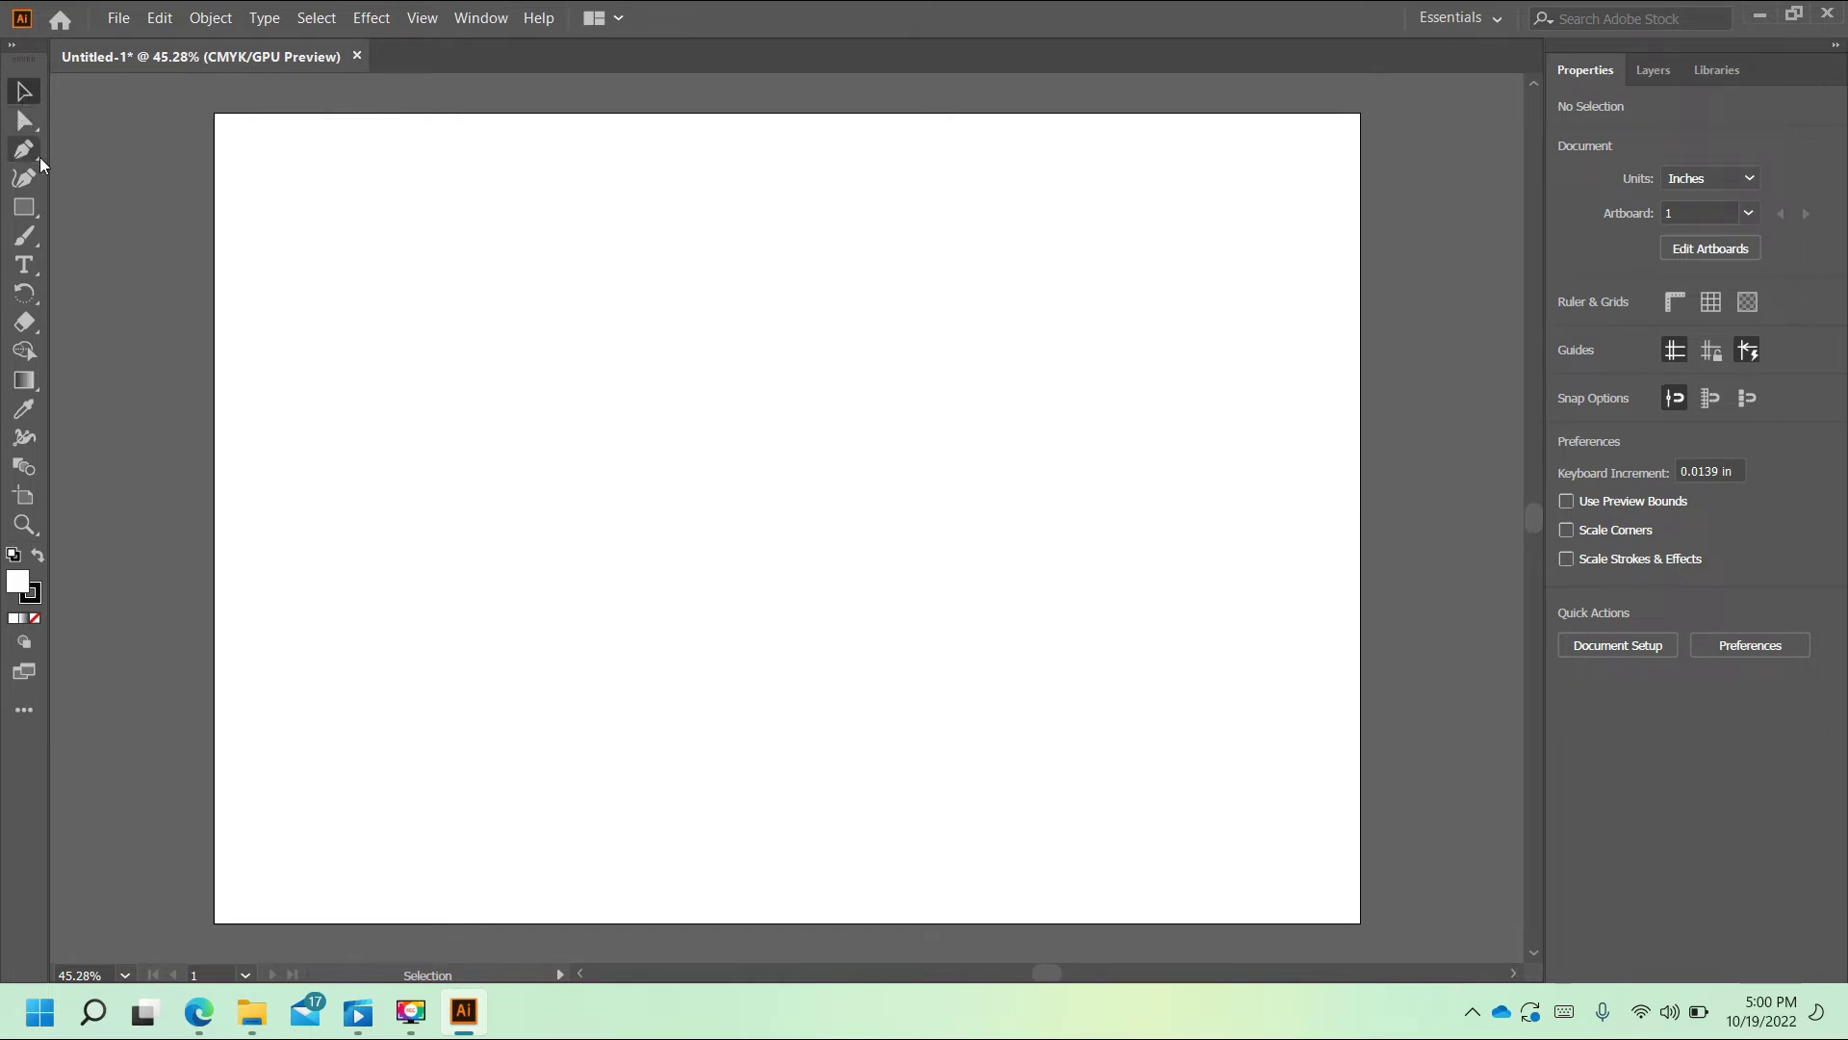
Step: Draw a 3.25 × 1.875 in rectangle near the artboard's top-left
left_click(37, 216)
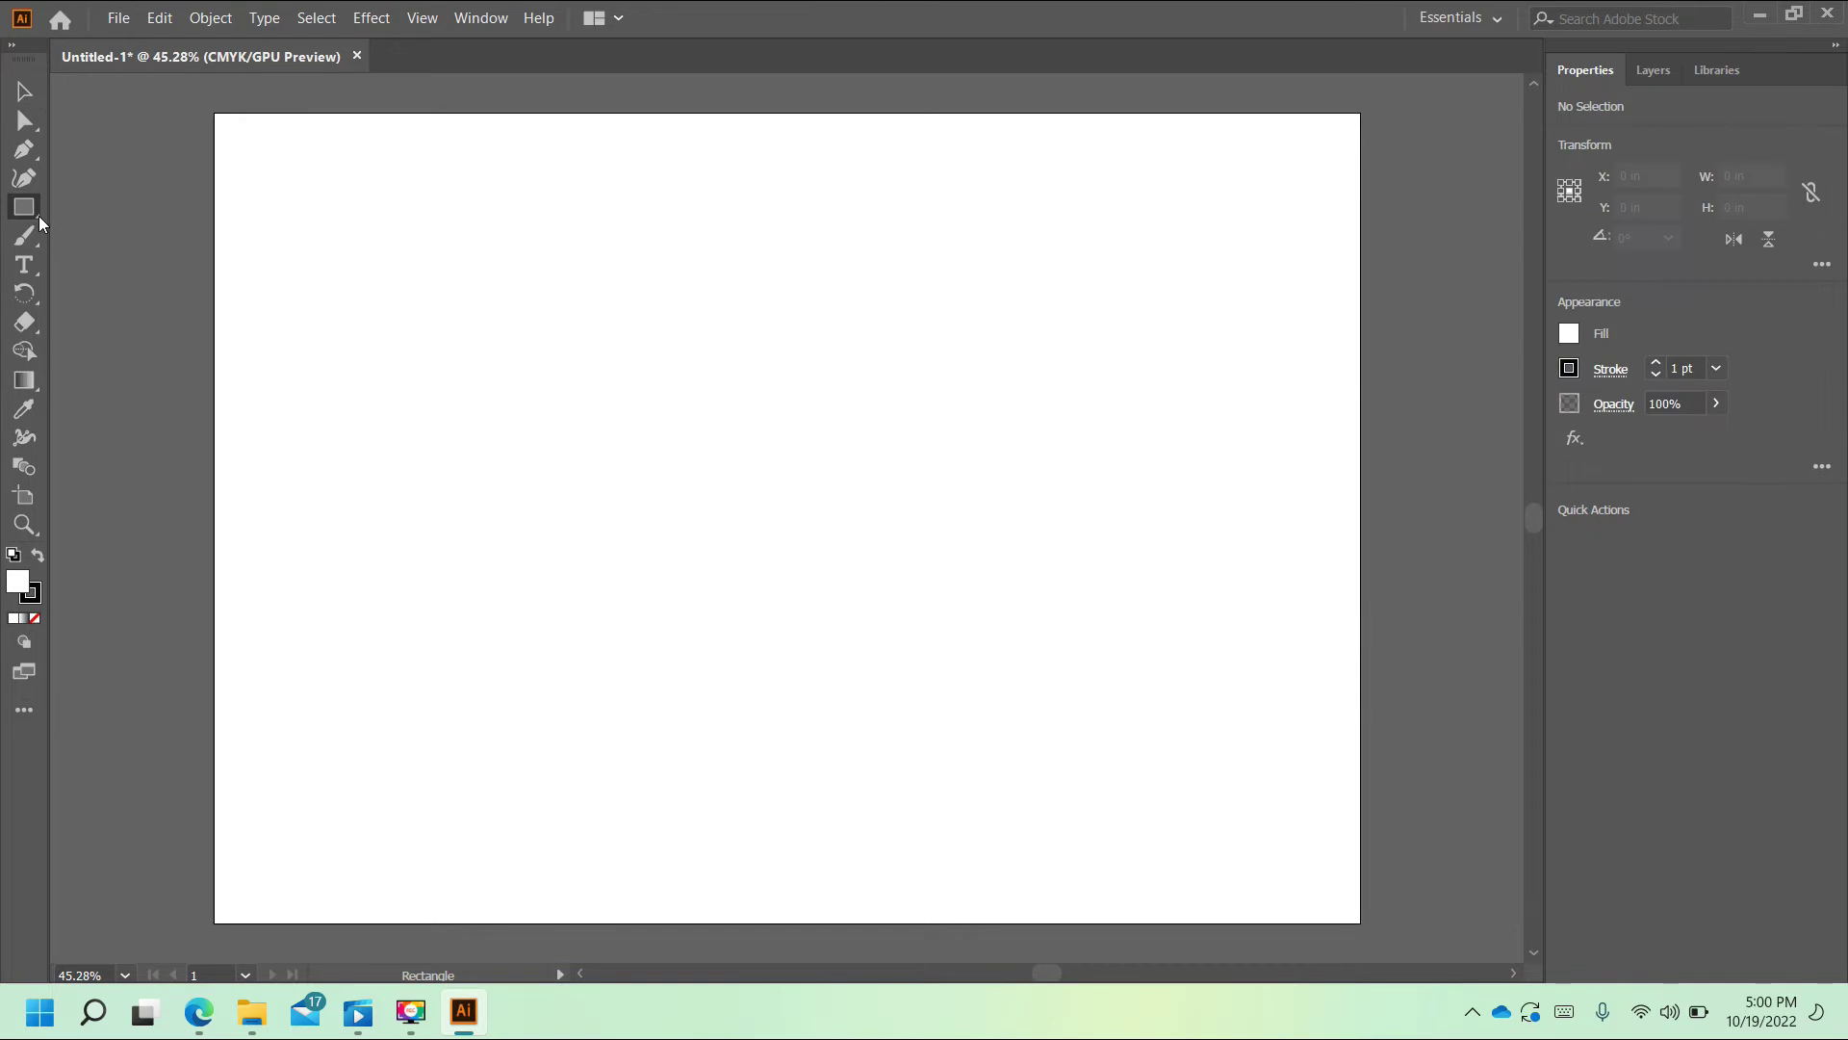
right_click(36, 216)
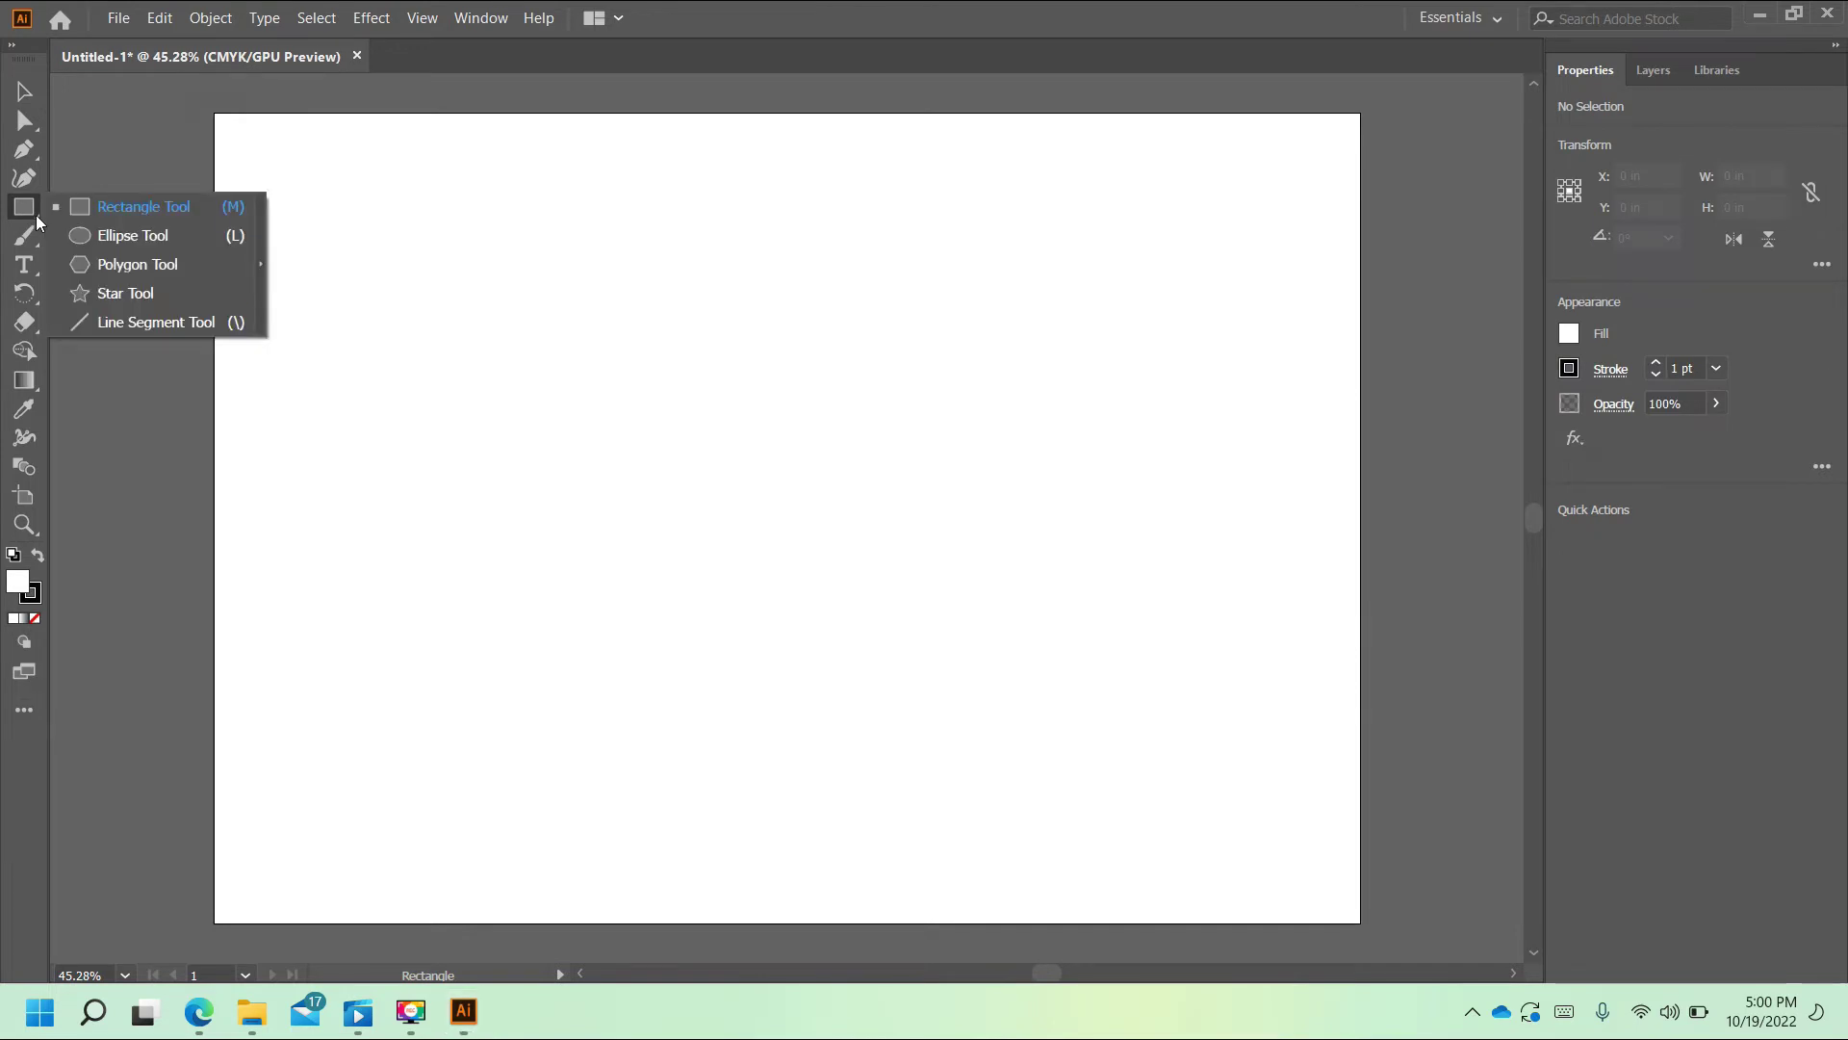
left_click(94, 209)
left_click_drag(318, 212, 544, 341)
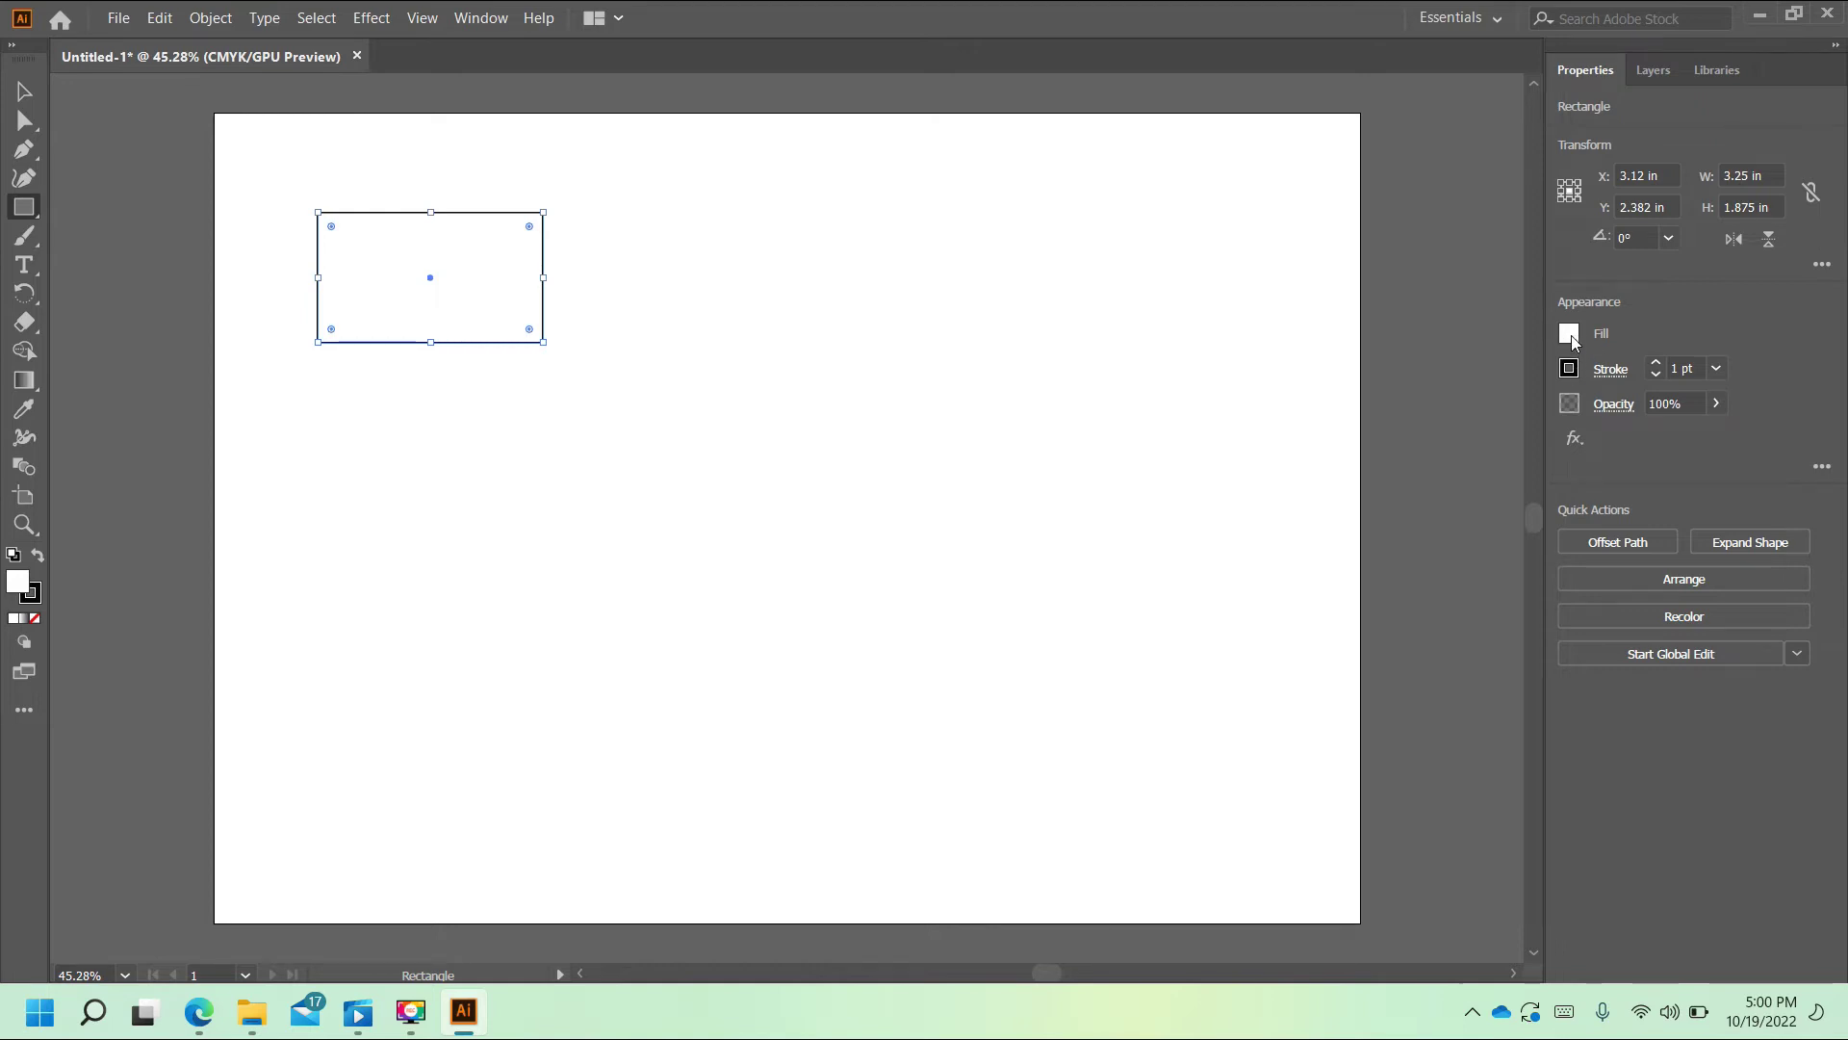
Step: Fill the rectangle with the cyan-blue swatch
left_click(1569, 334)
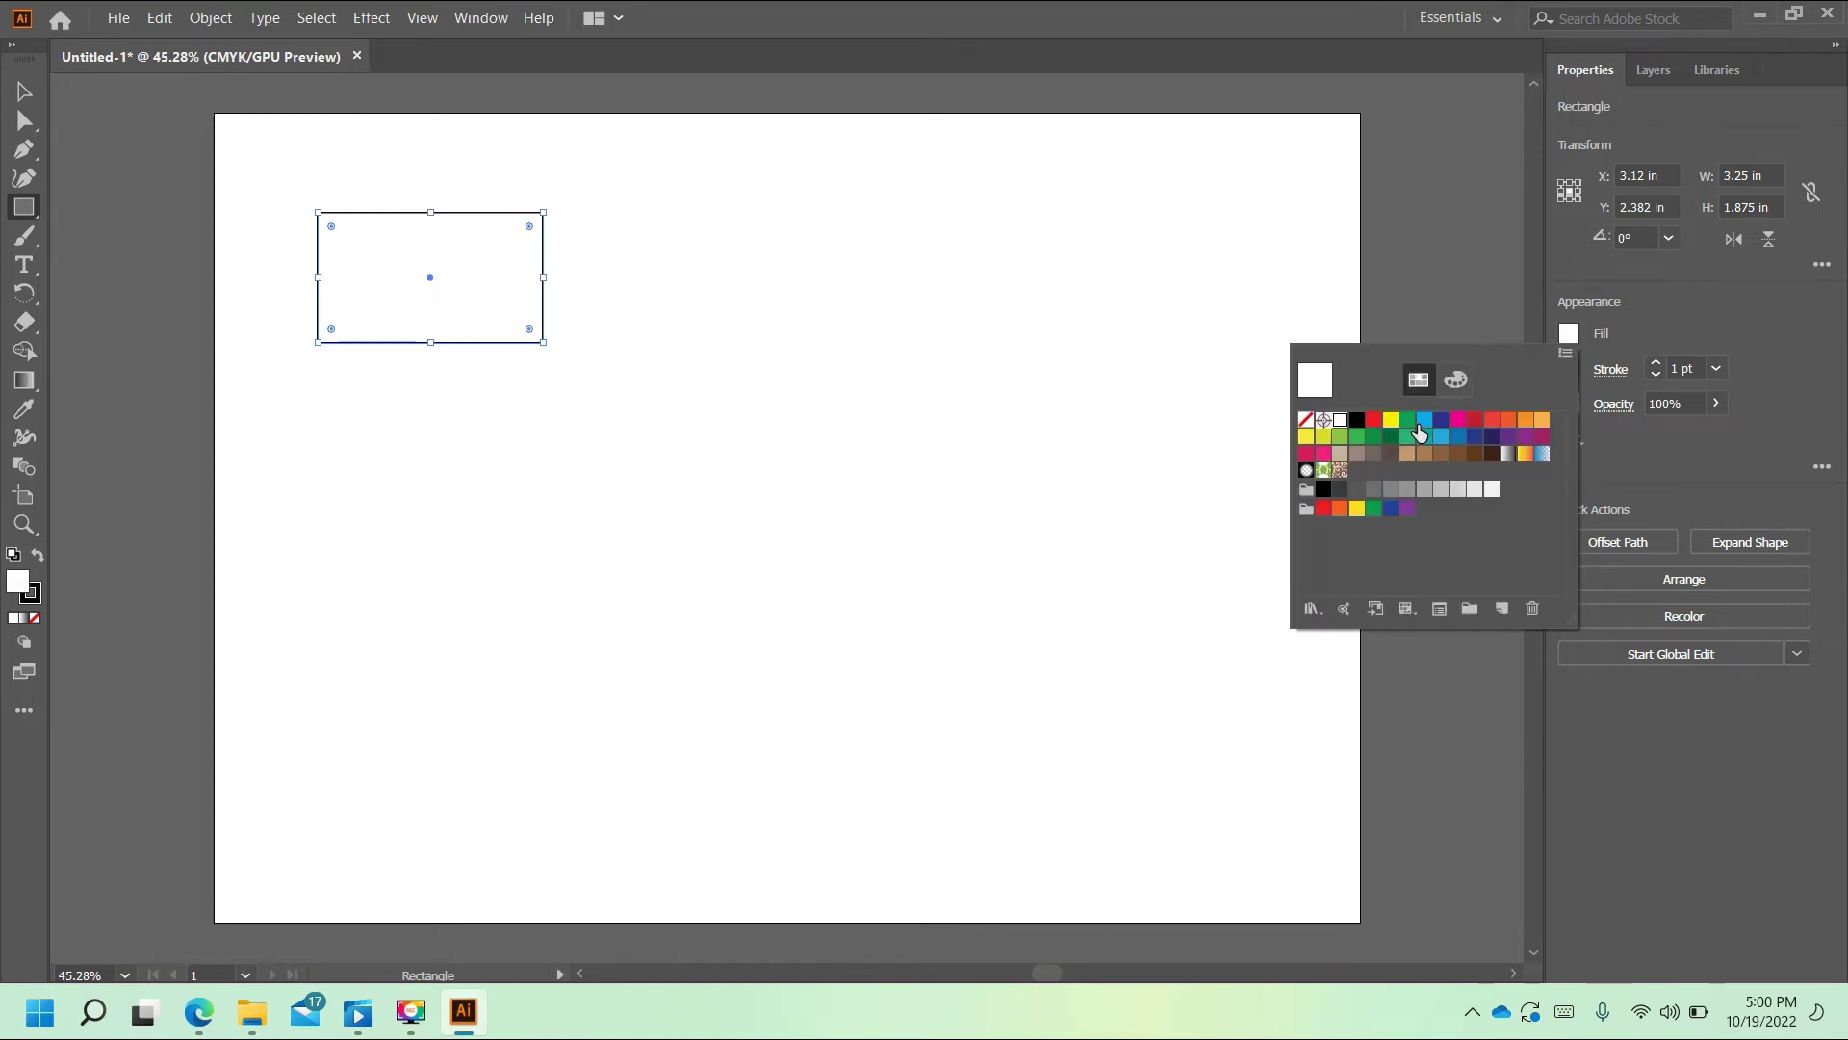
left_click(1422, 422)
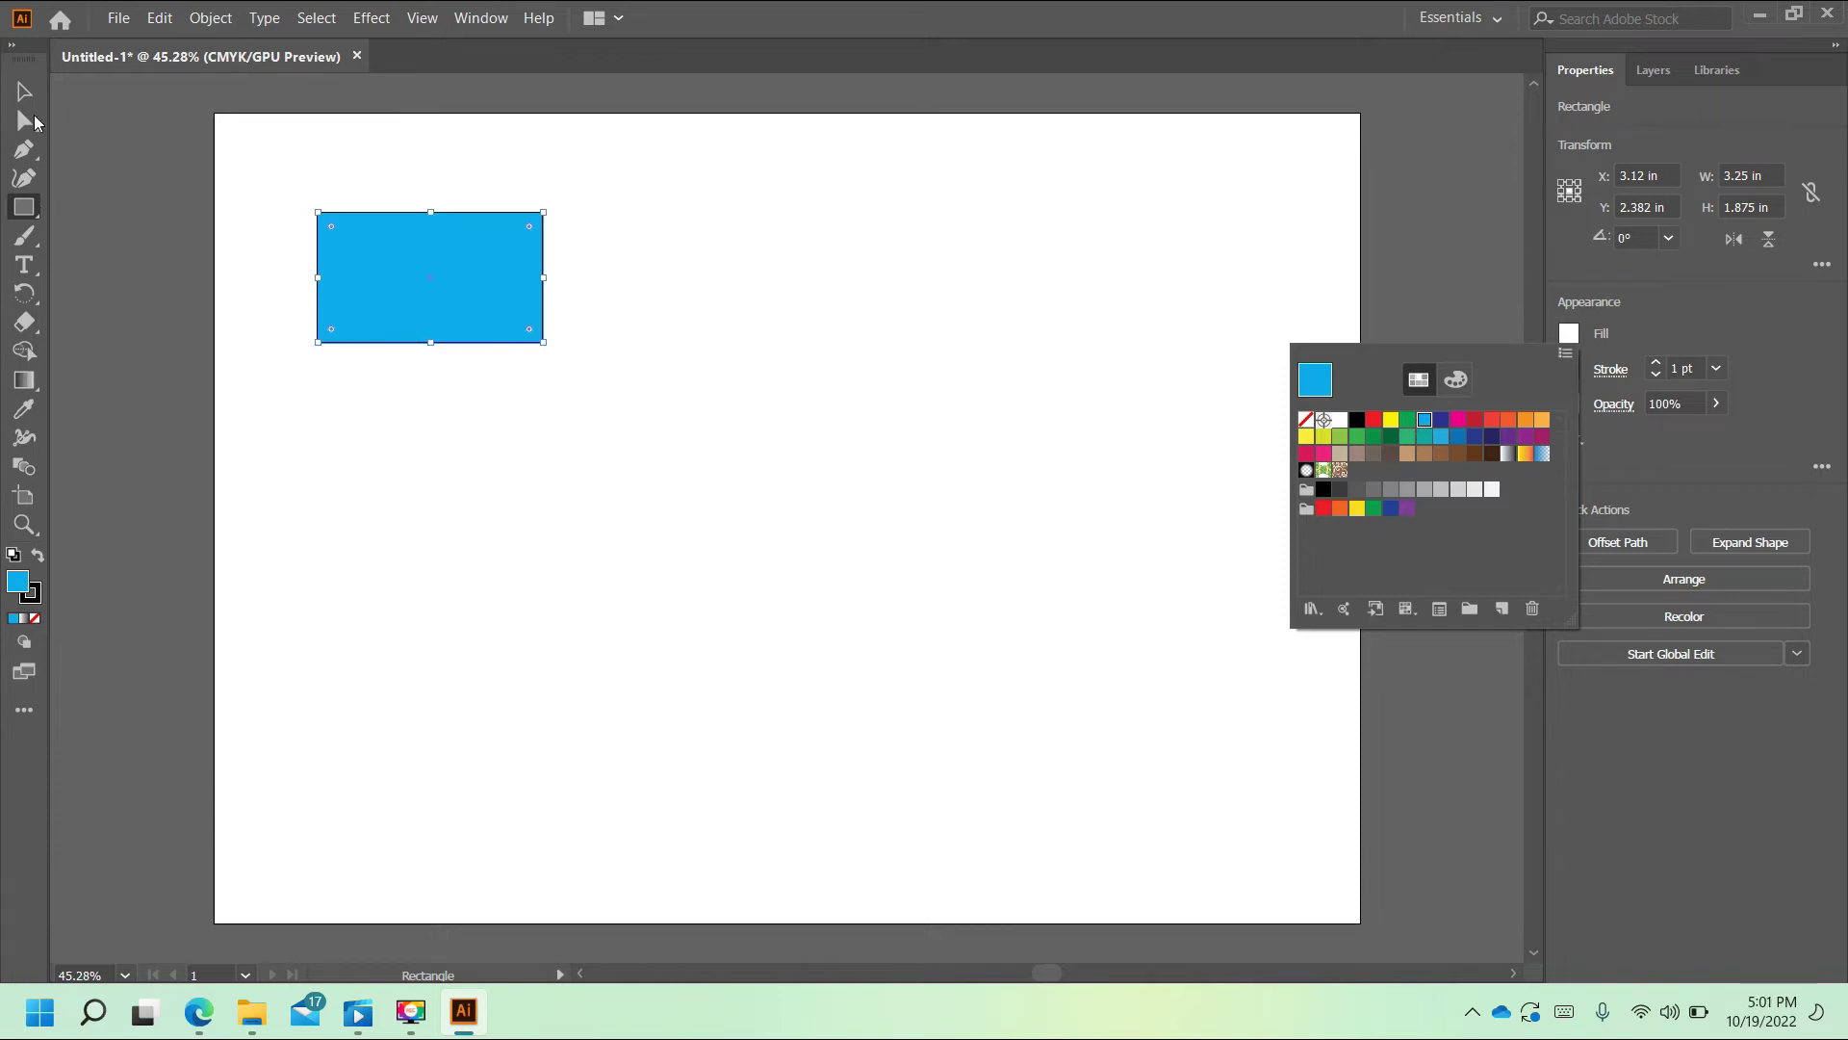
left_click(24, 93)
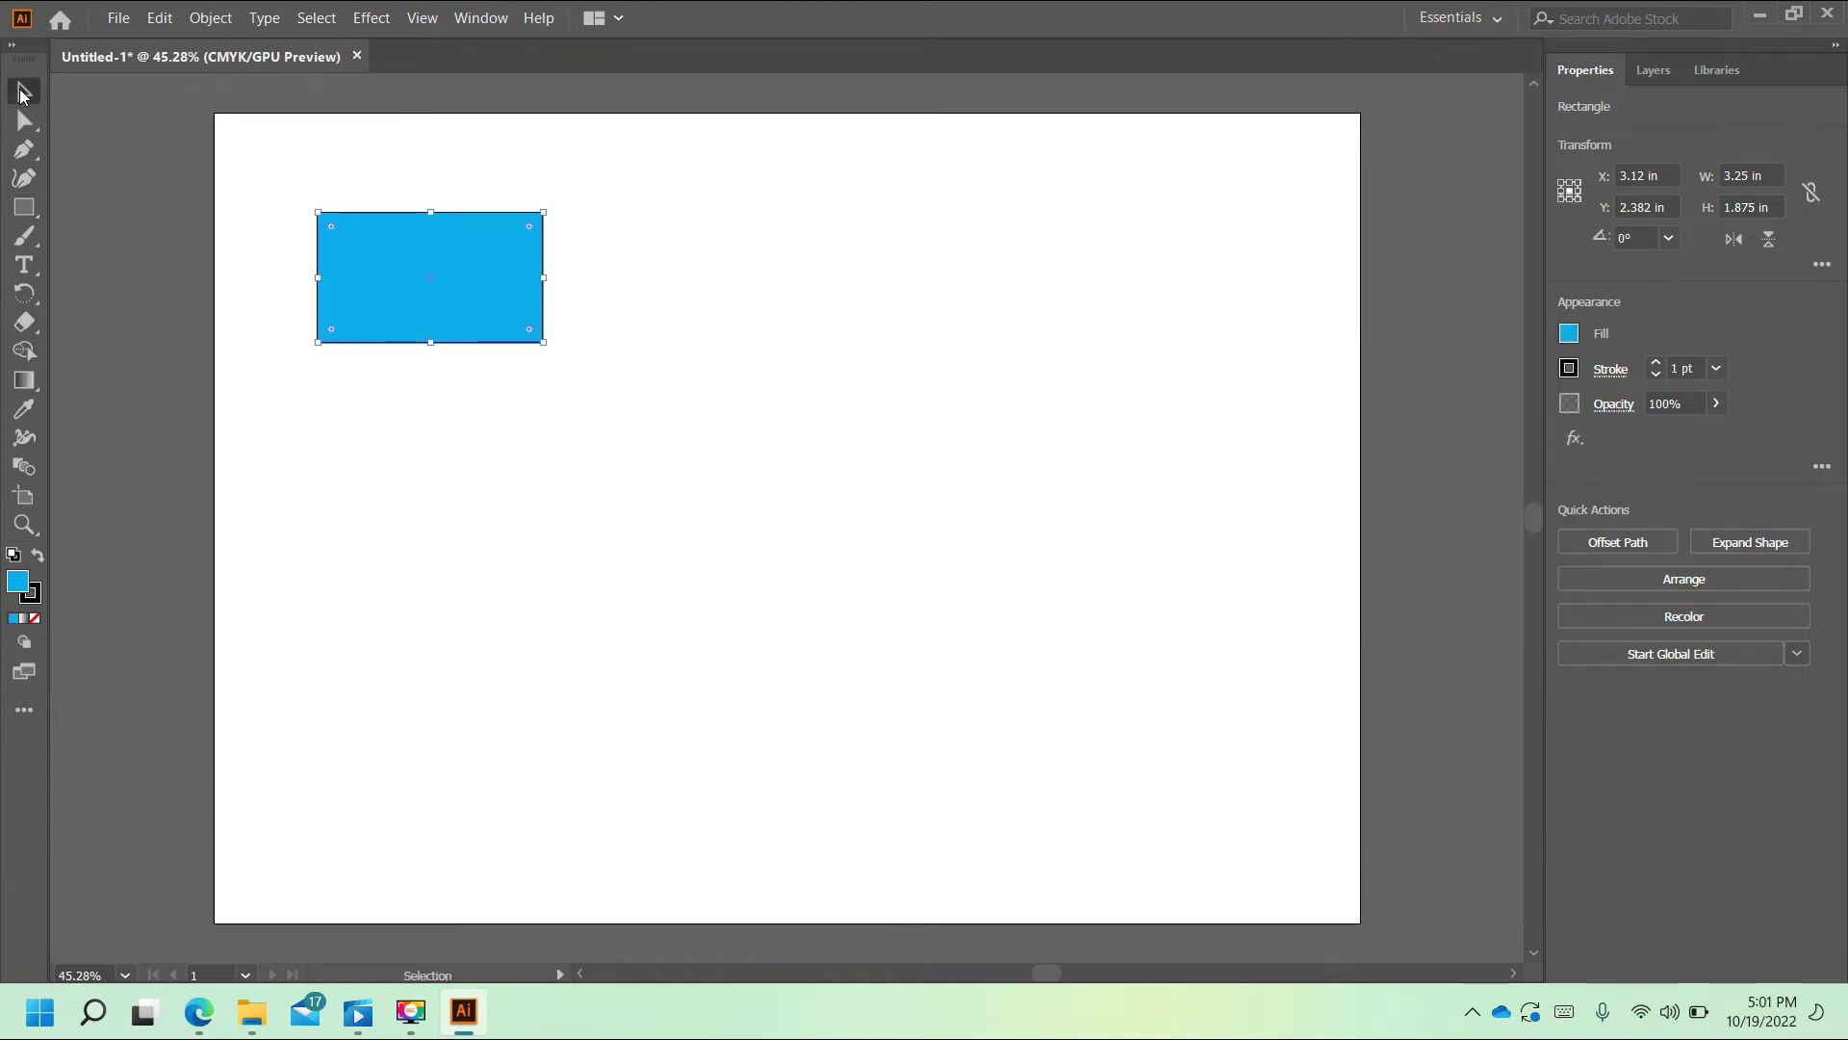
Step: Shift the blue rectangle slightly right, undoing a stray corner-point move
left_click_drag(420, 287, 469, 281)
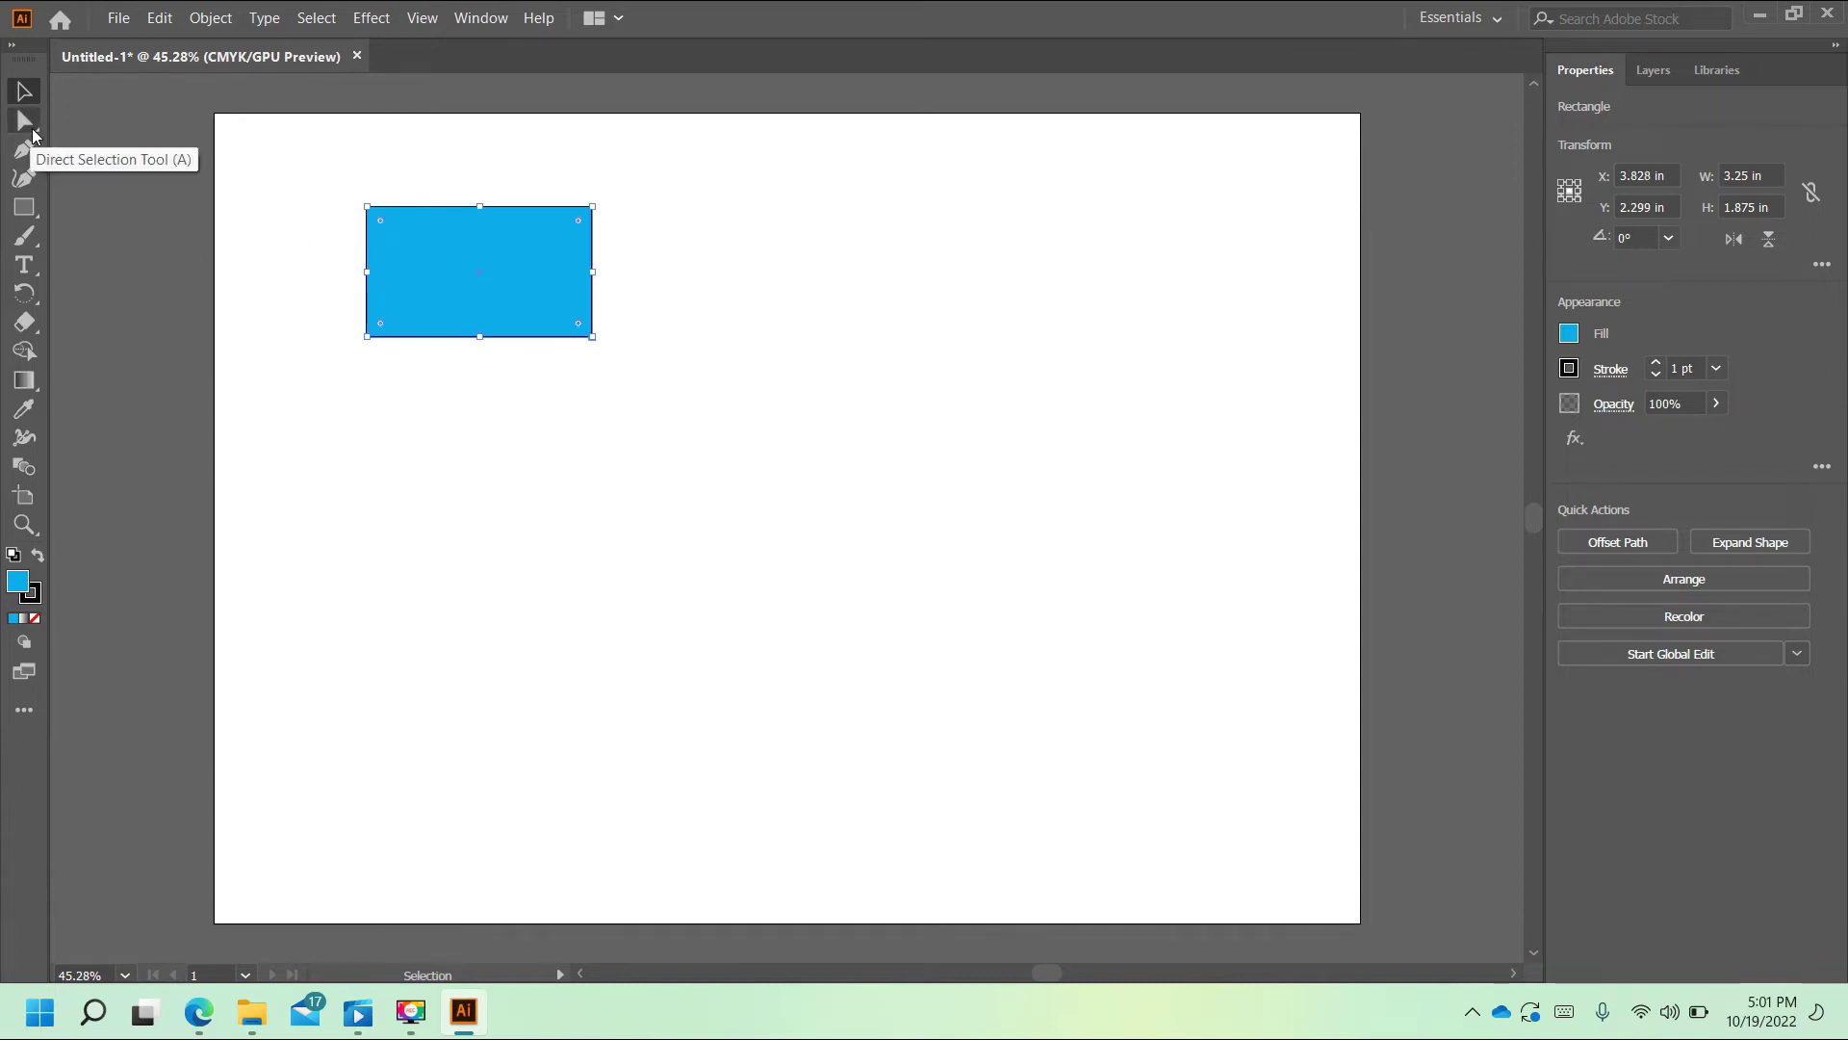
left_click(24, 120)
left_click(36, 131)
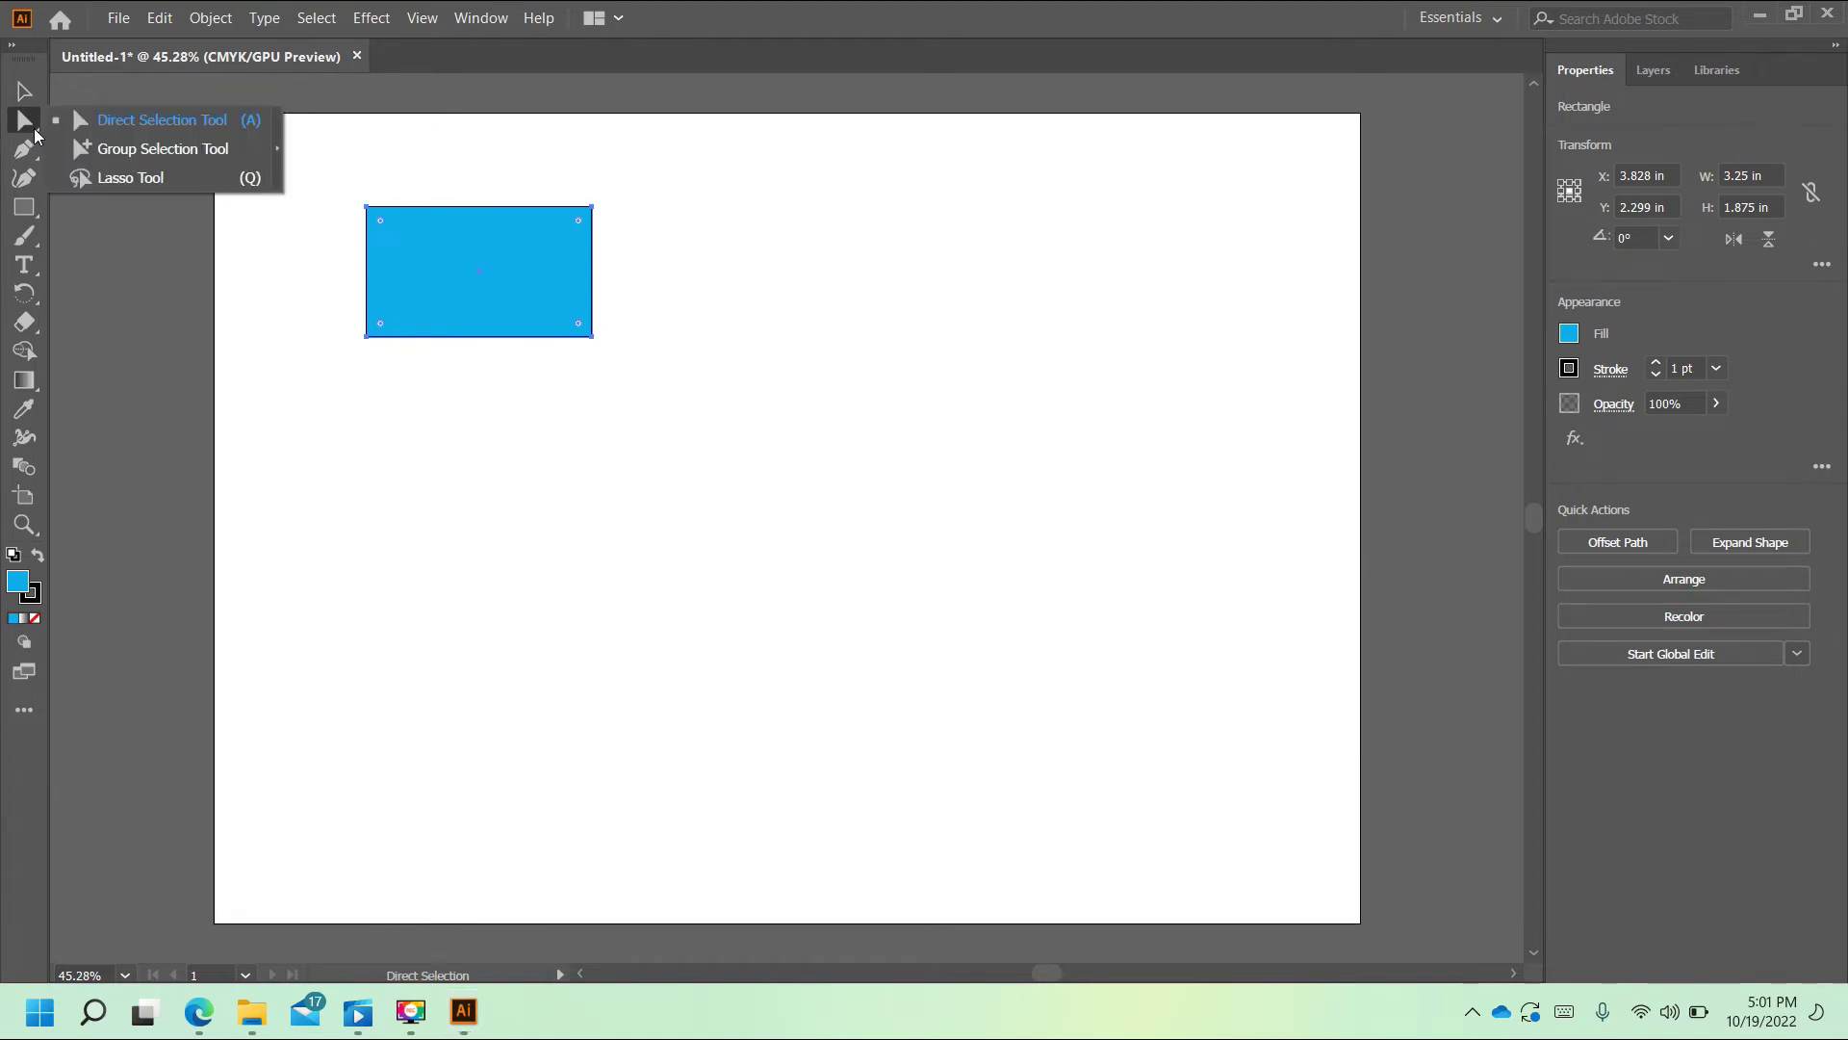
left_click(33, 133)
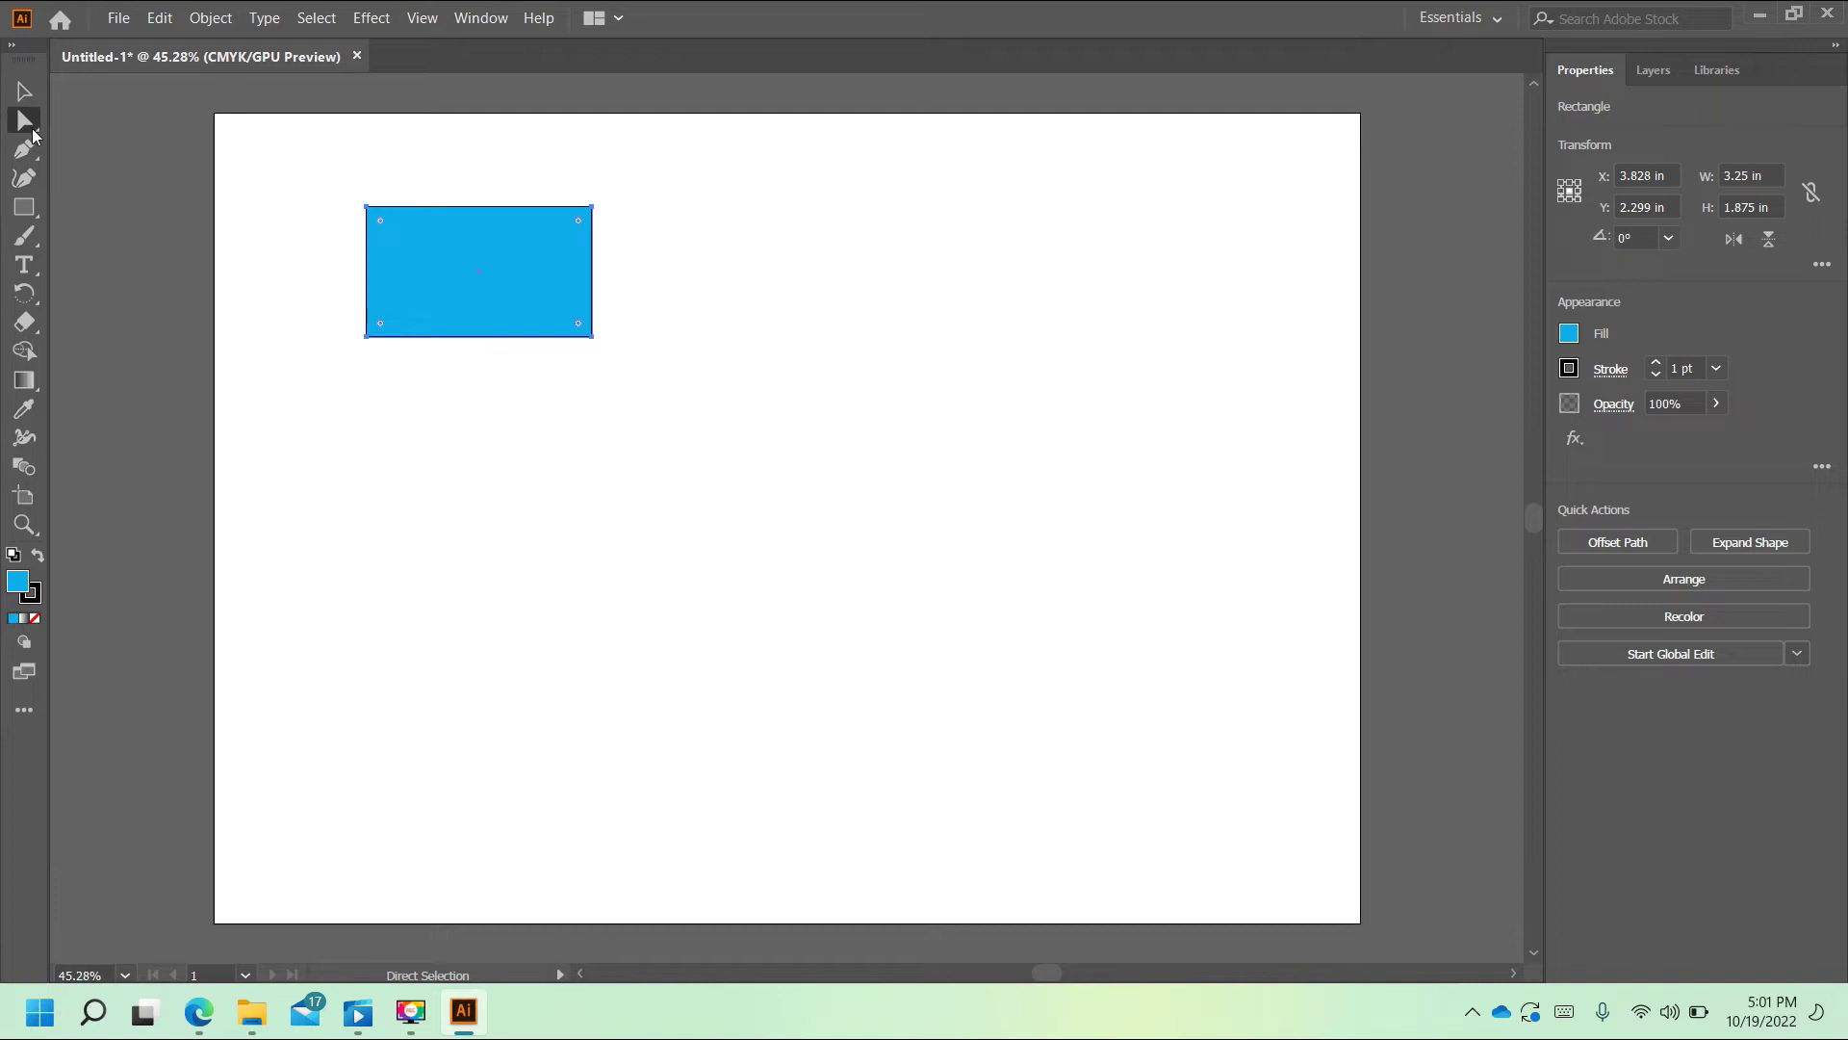
left_click(755, 247)
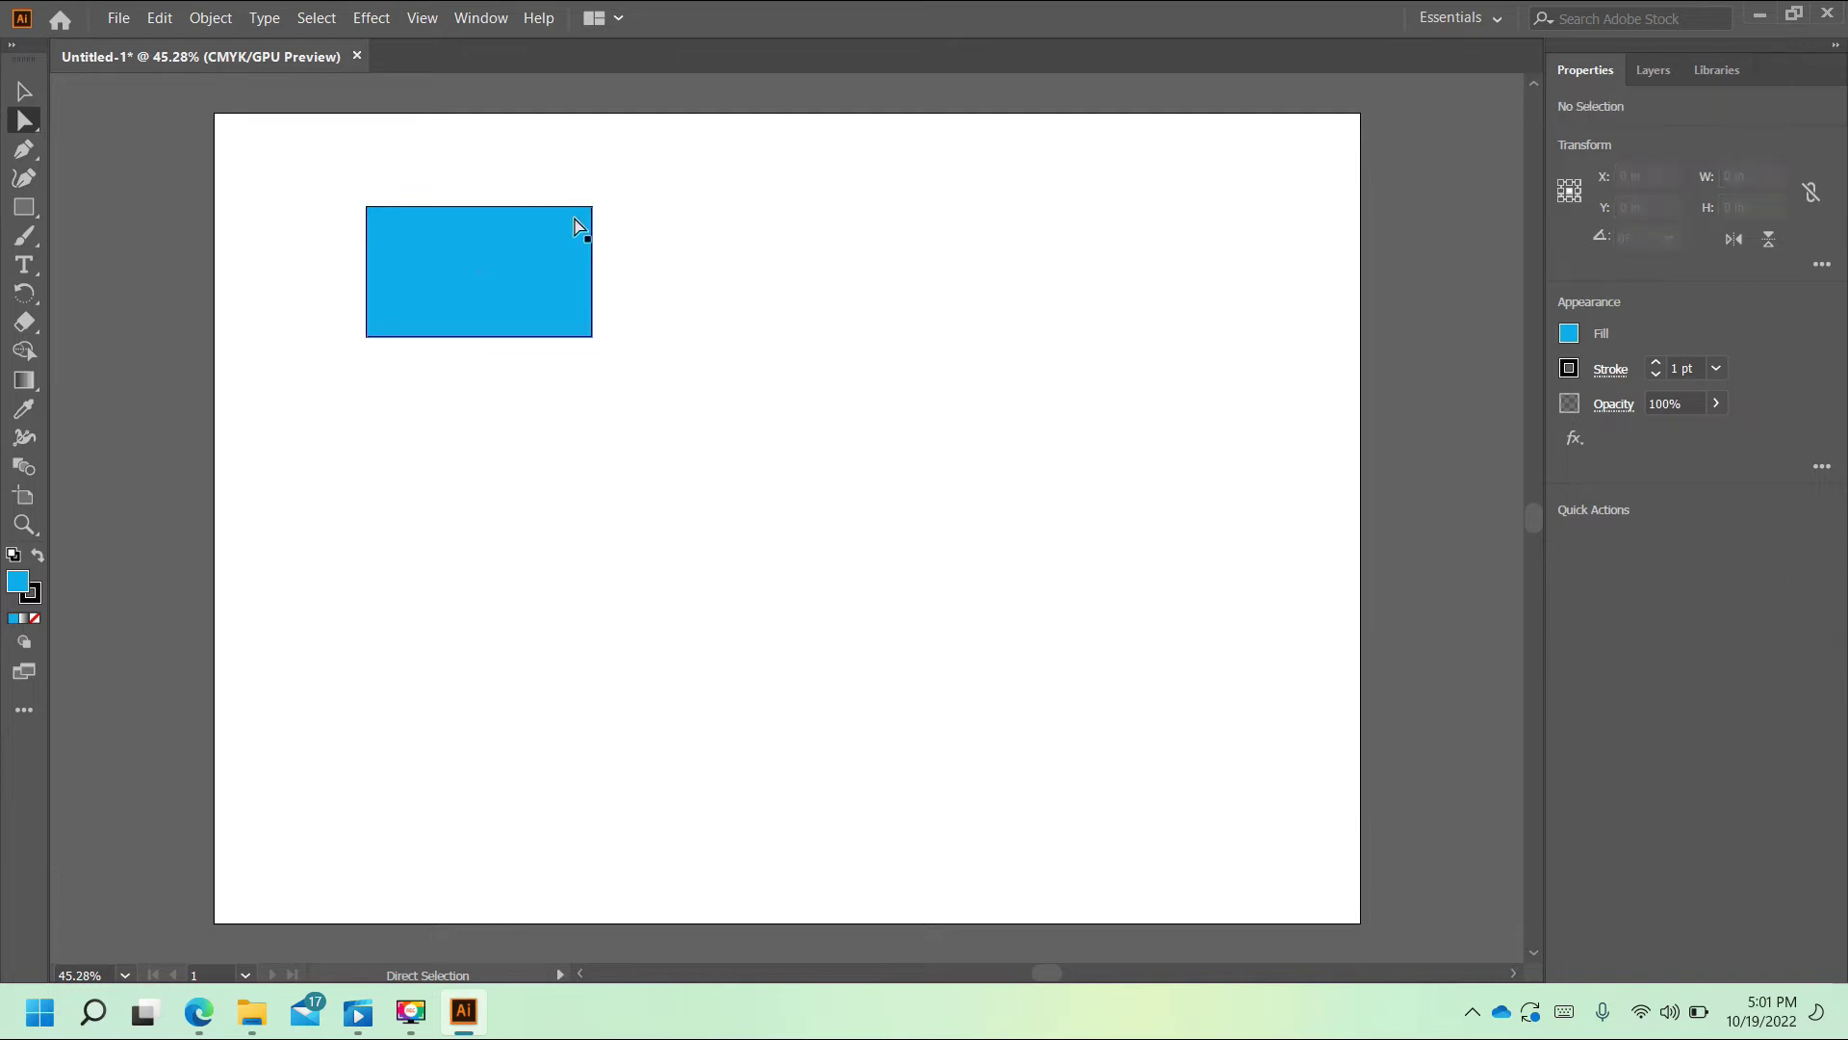
mouse_move(592, 207)
left_mouse_down()
mouse_move(508, 273)
mouse_move(578, 192)
left_mouse_up()
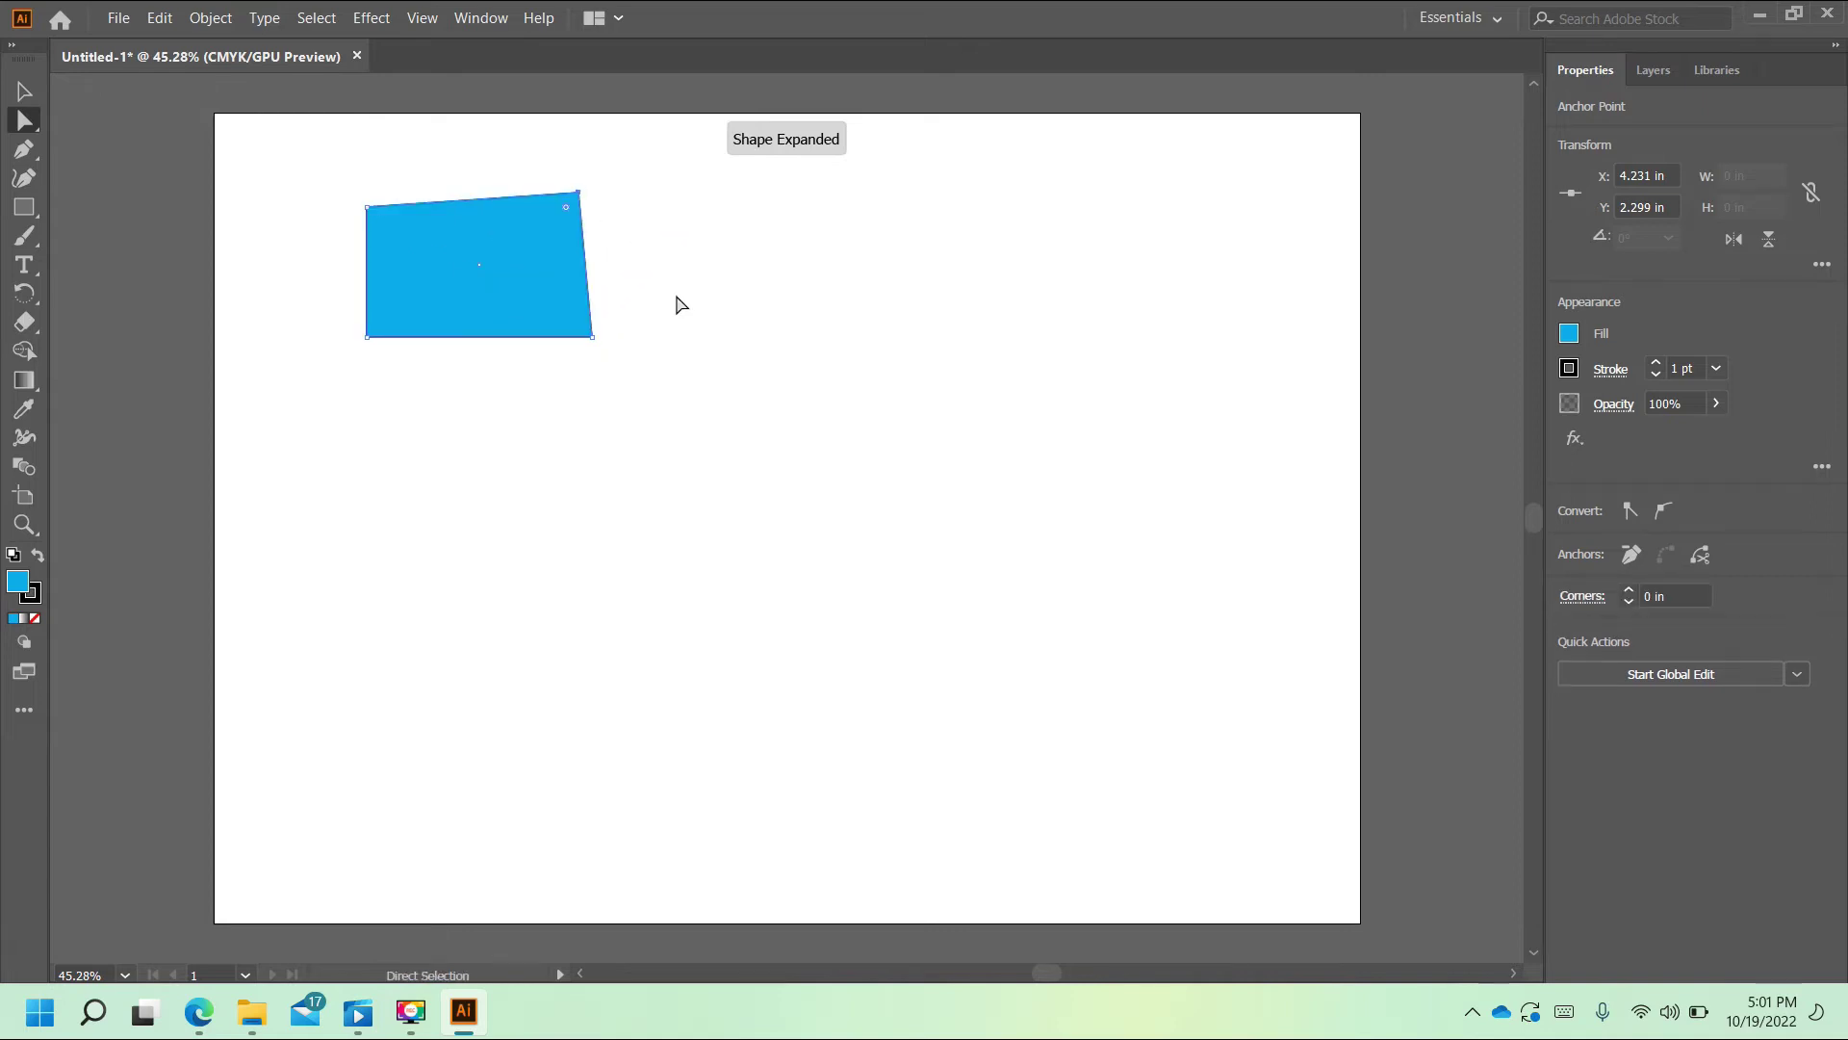
left_click(160, 19)
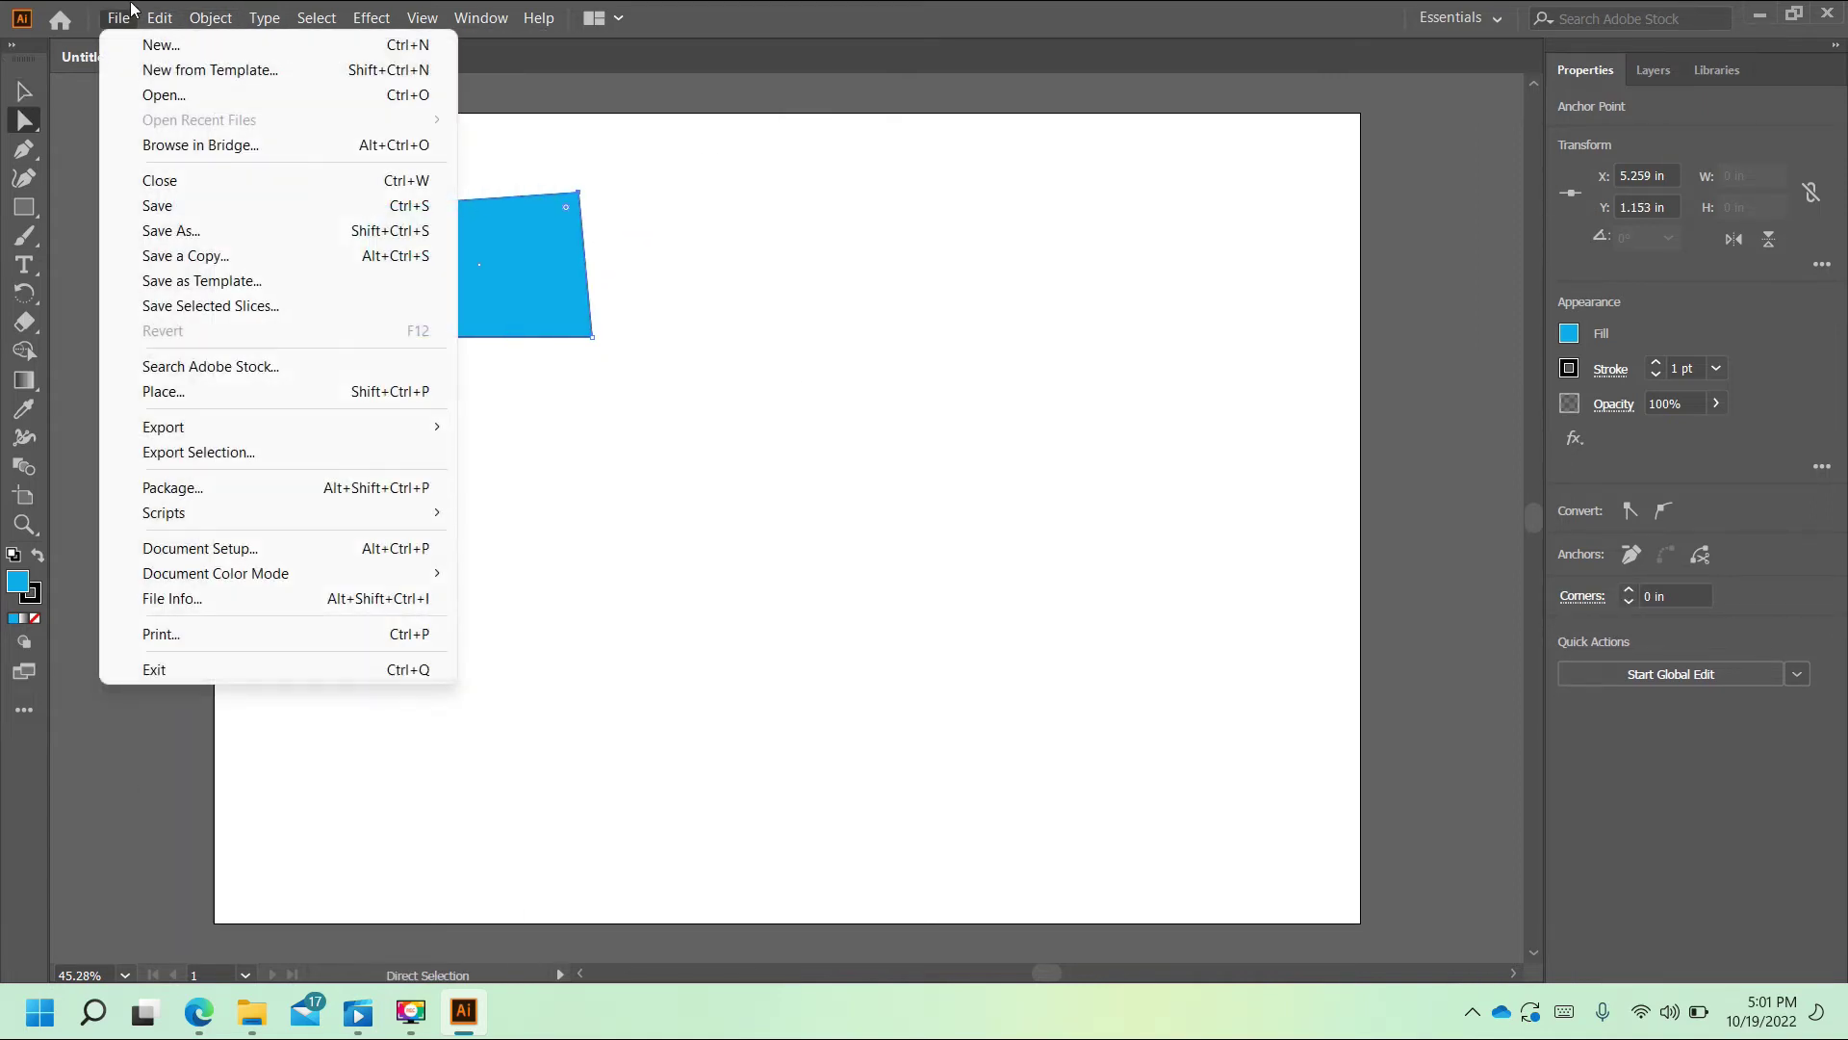
left_click(164, 44)
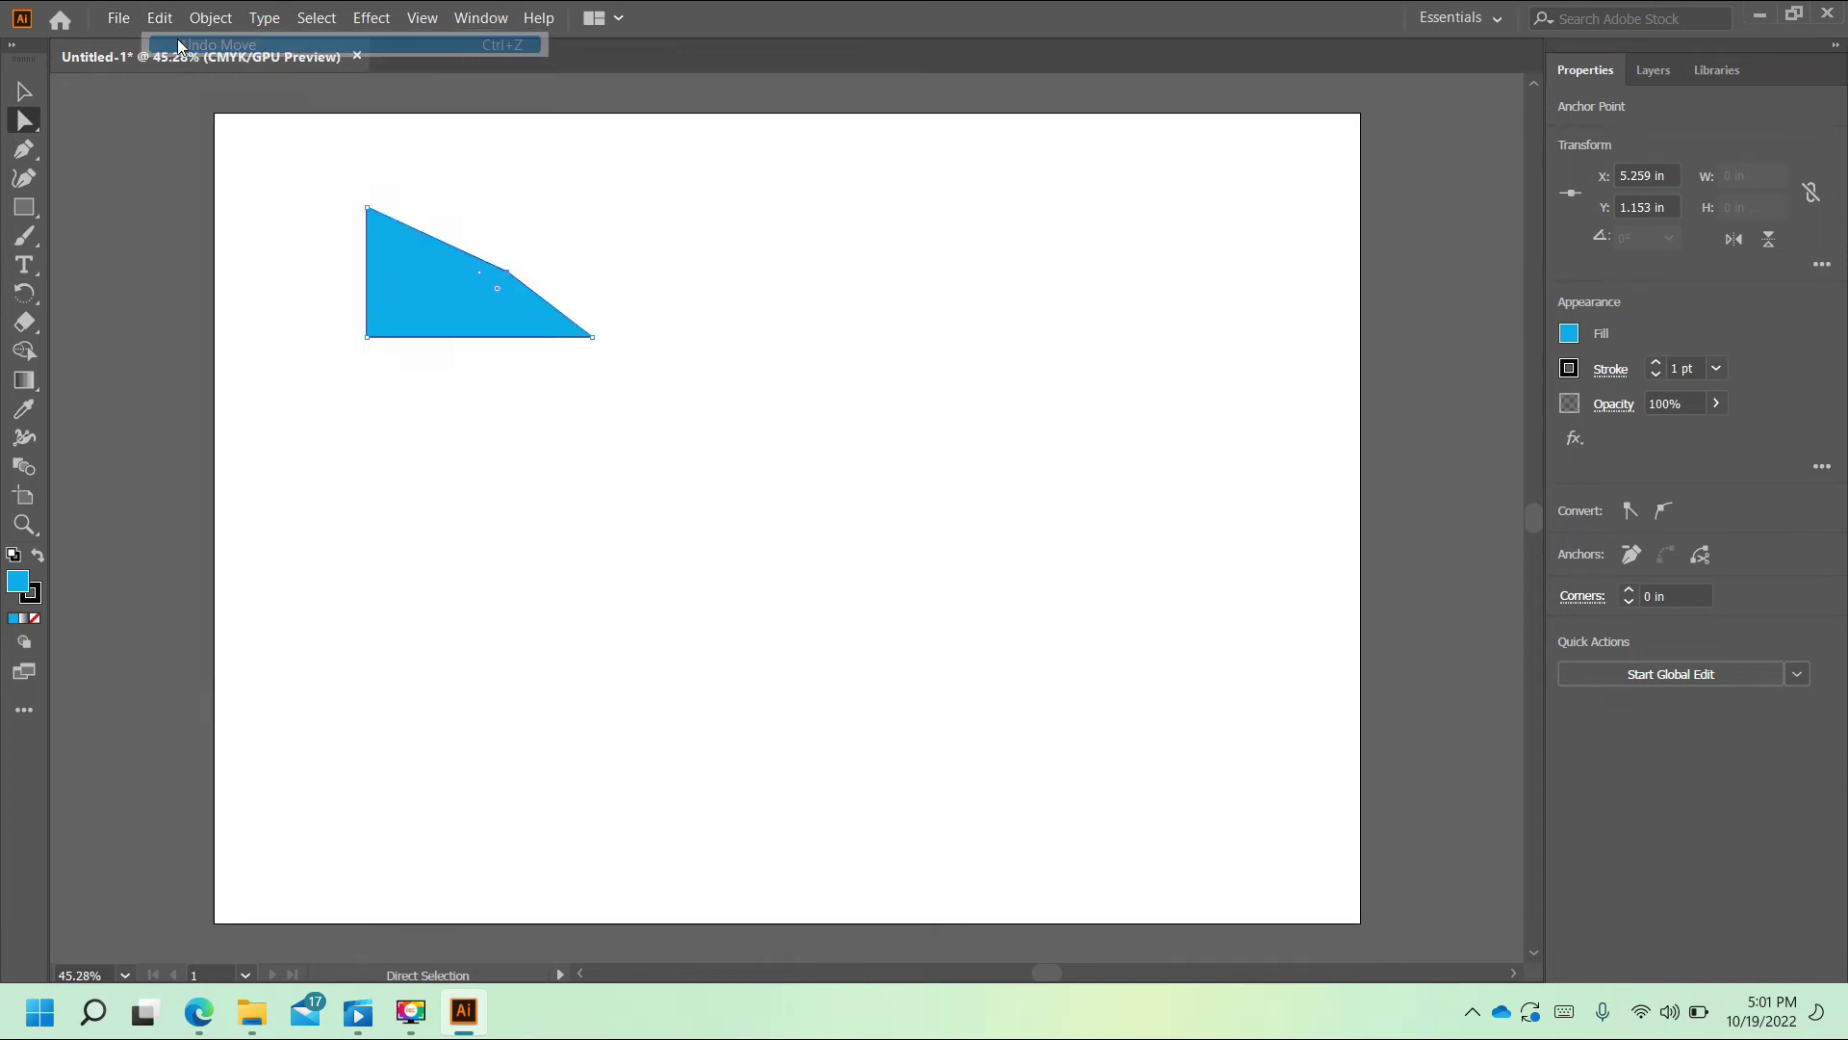
left_click(161, 19)
left_click(192, 44)
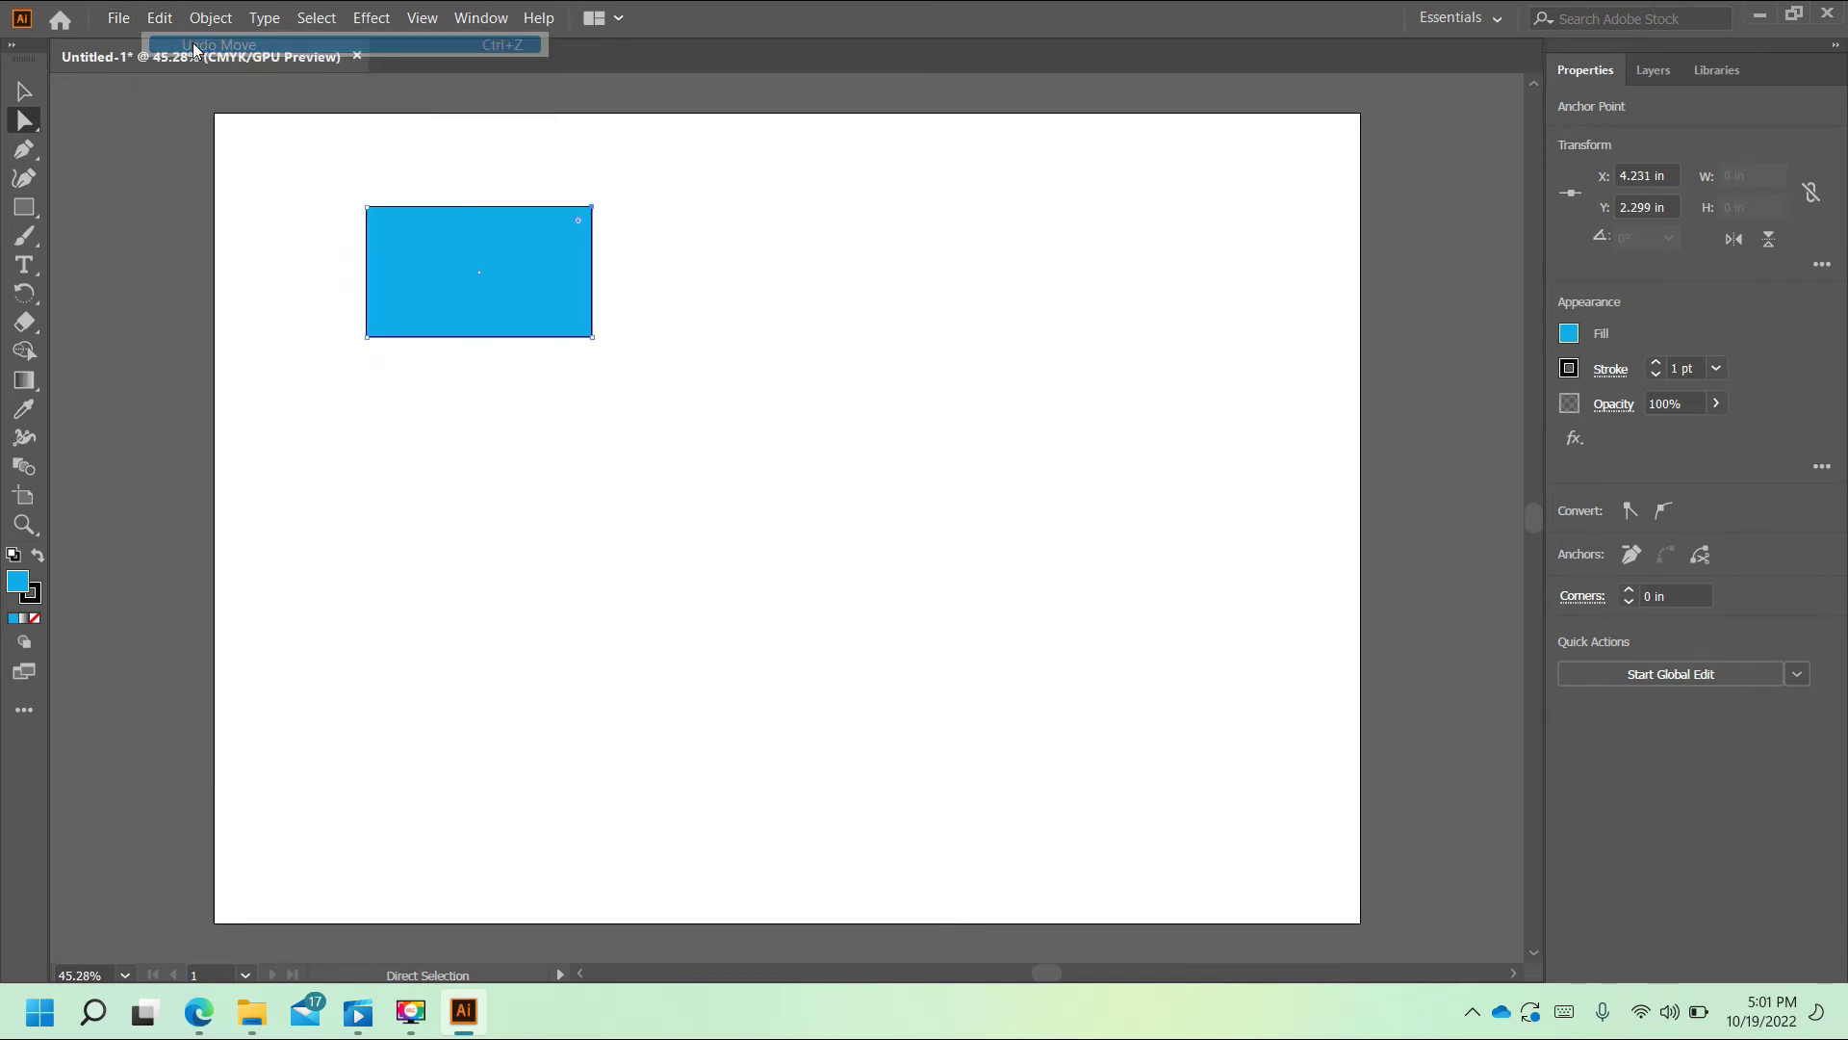
Step: Select all corner points and drag a live corner widget to round the rectangle into a pill
left_click(24, 91)
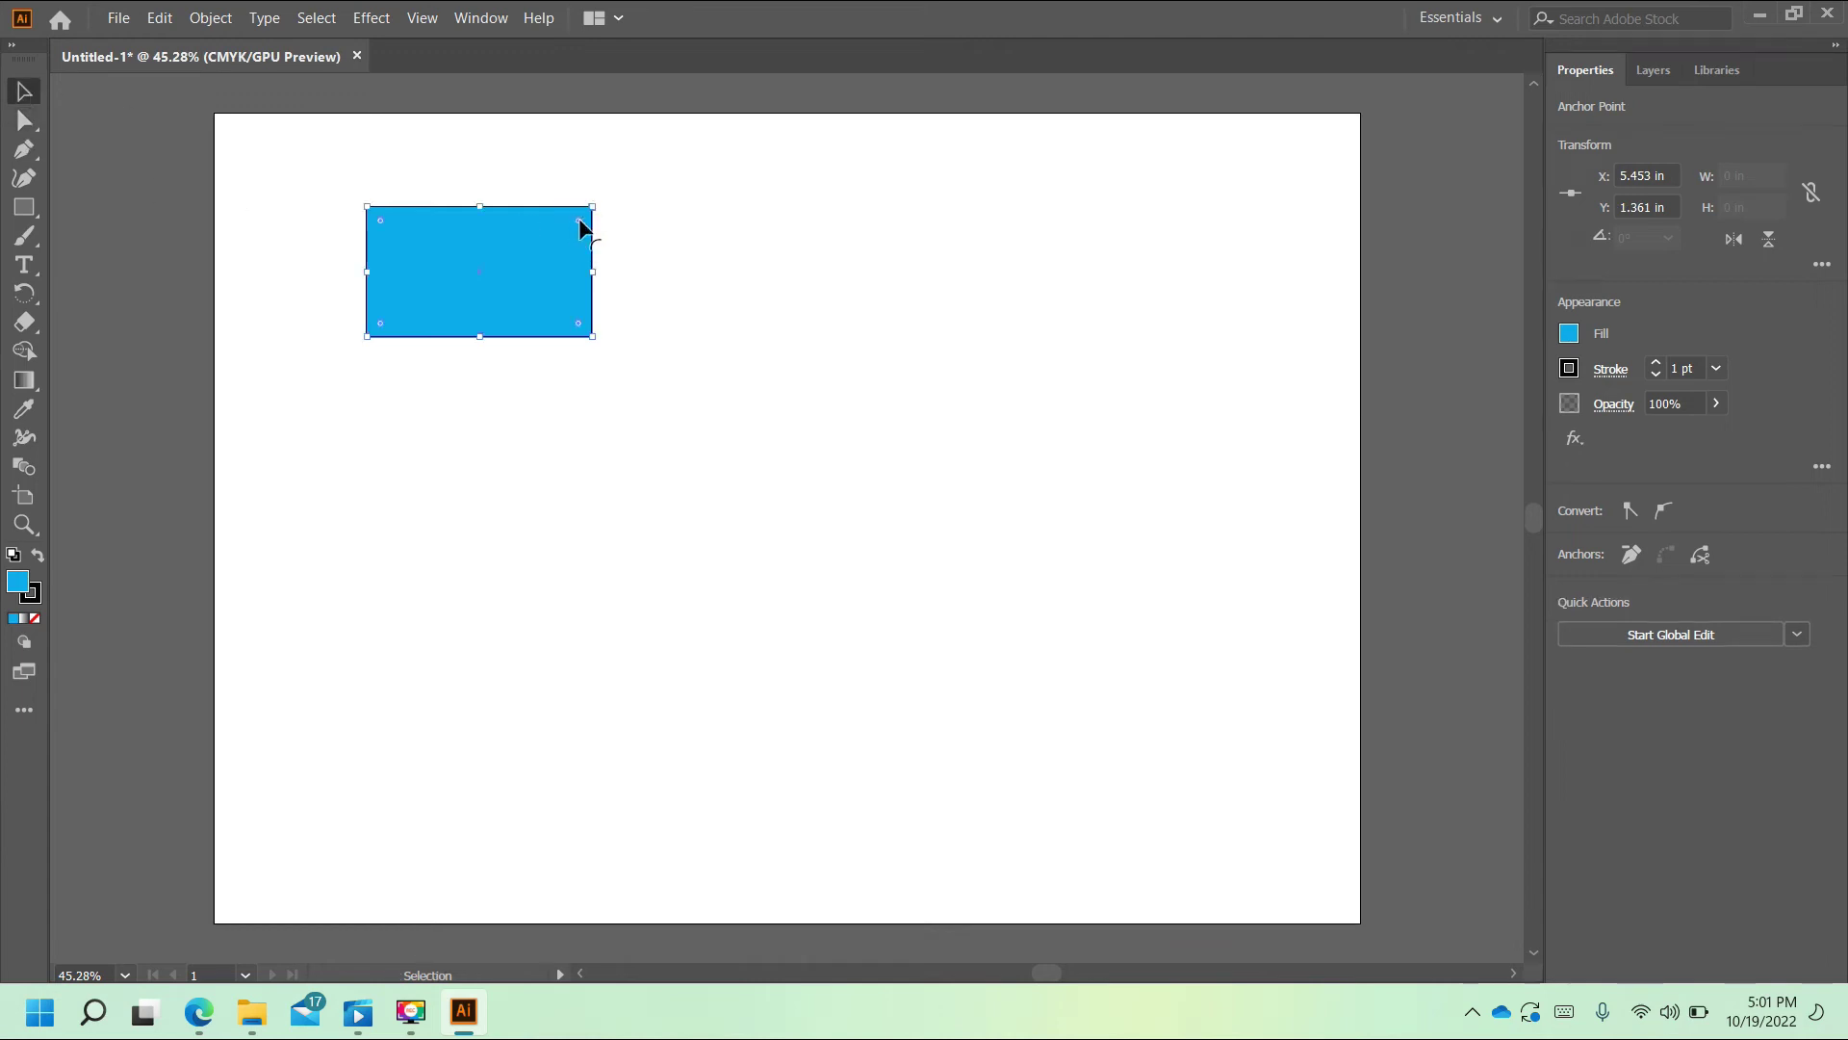
left_click(24, 120)
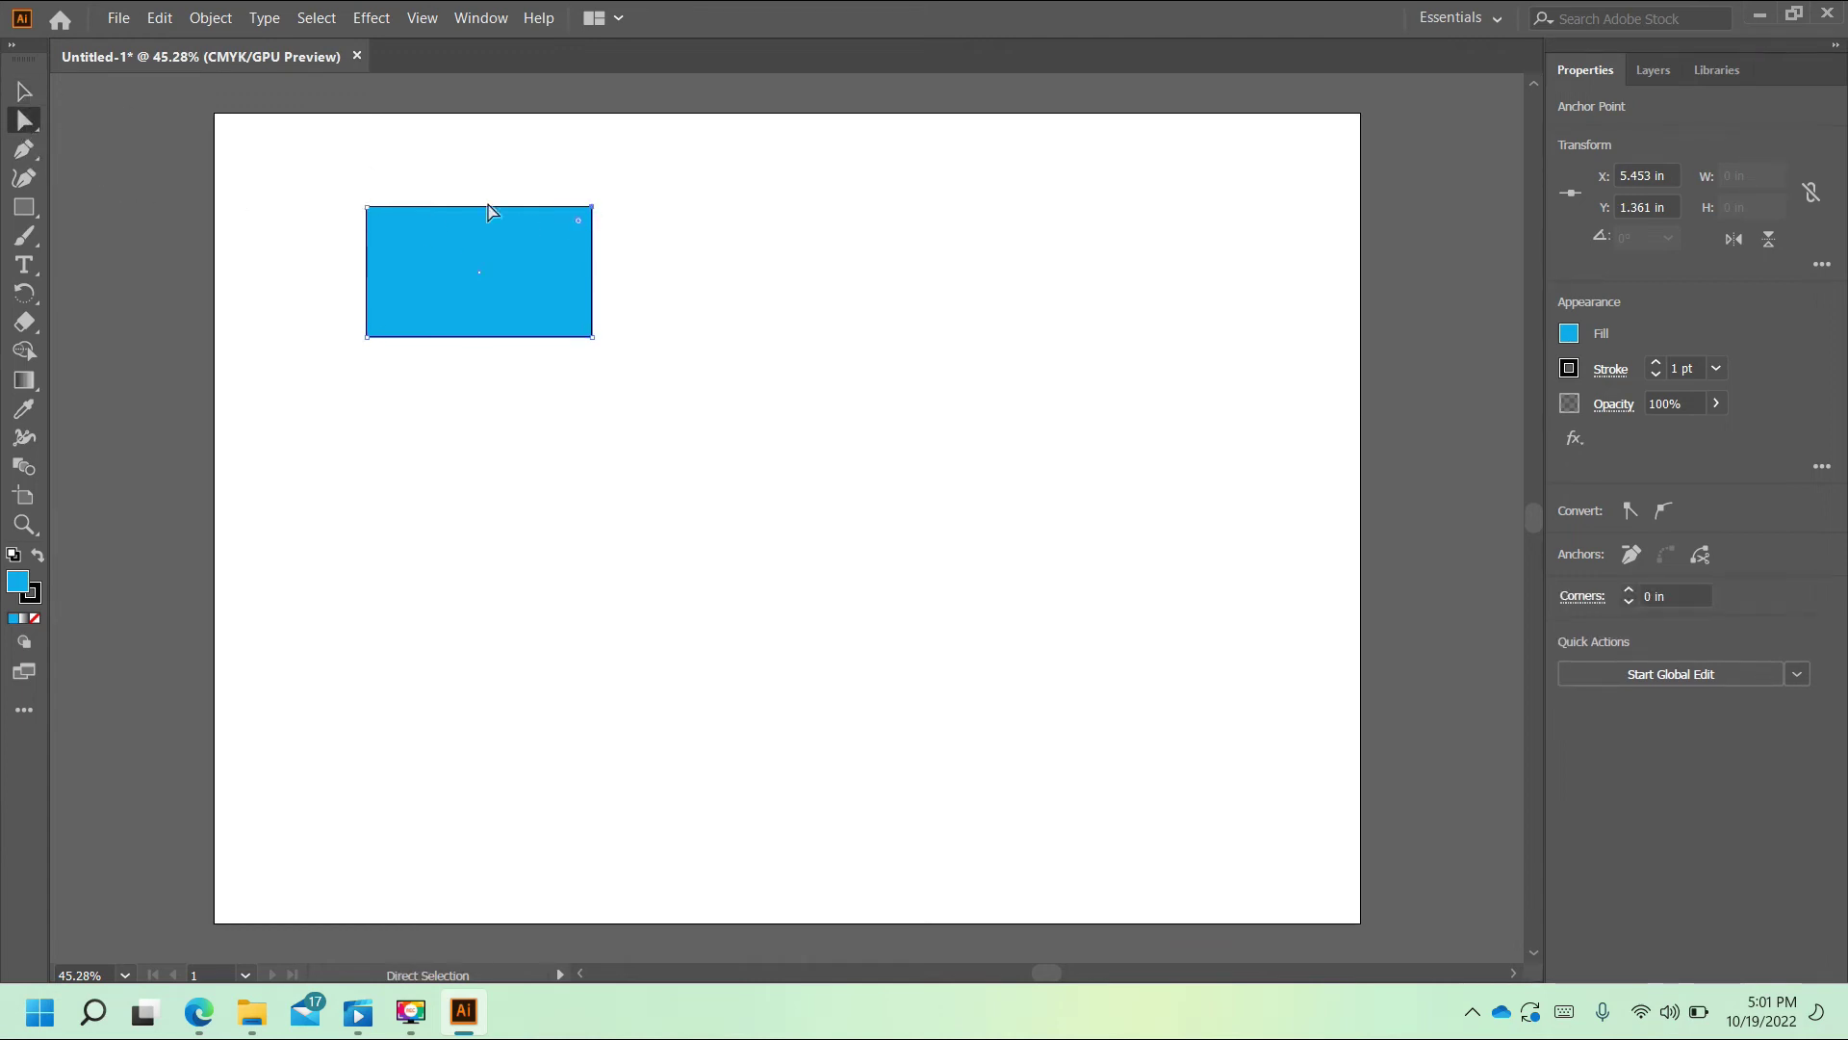
left_click_drag(578, 219, 424, 290)
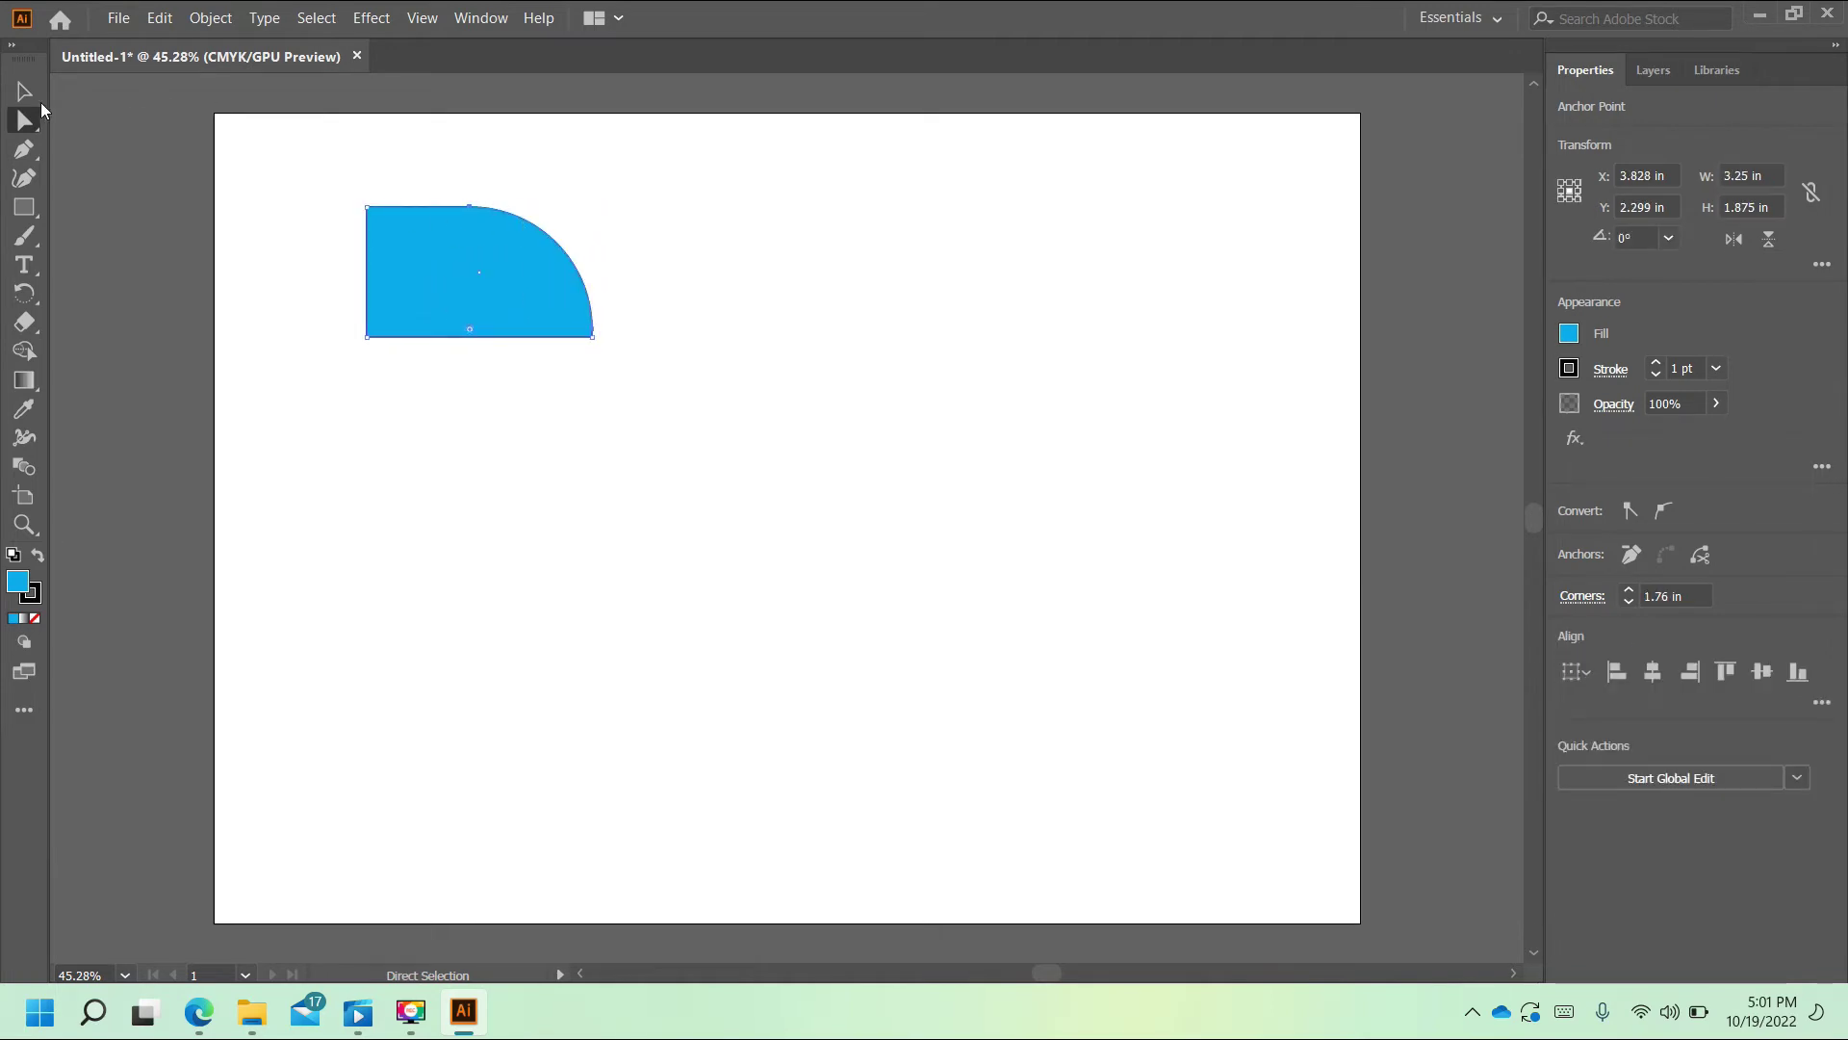
left_click(162, 23)
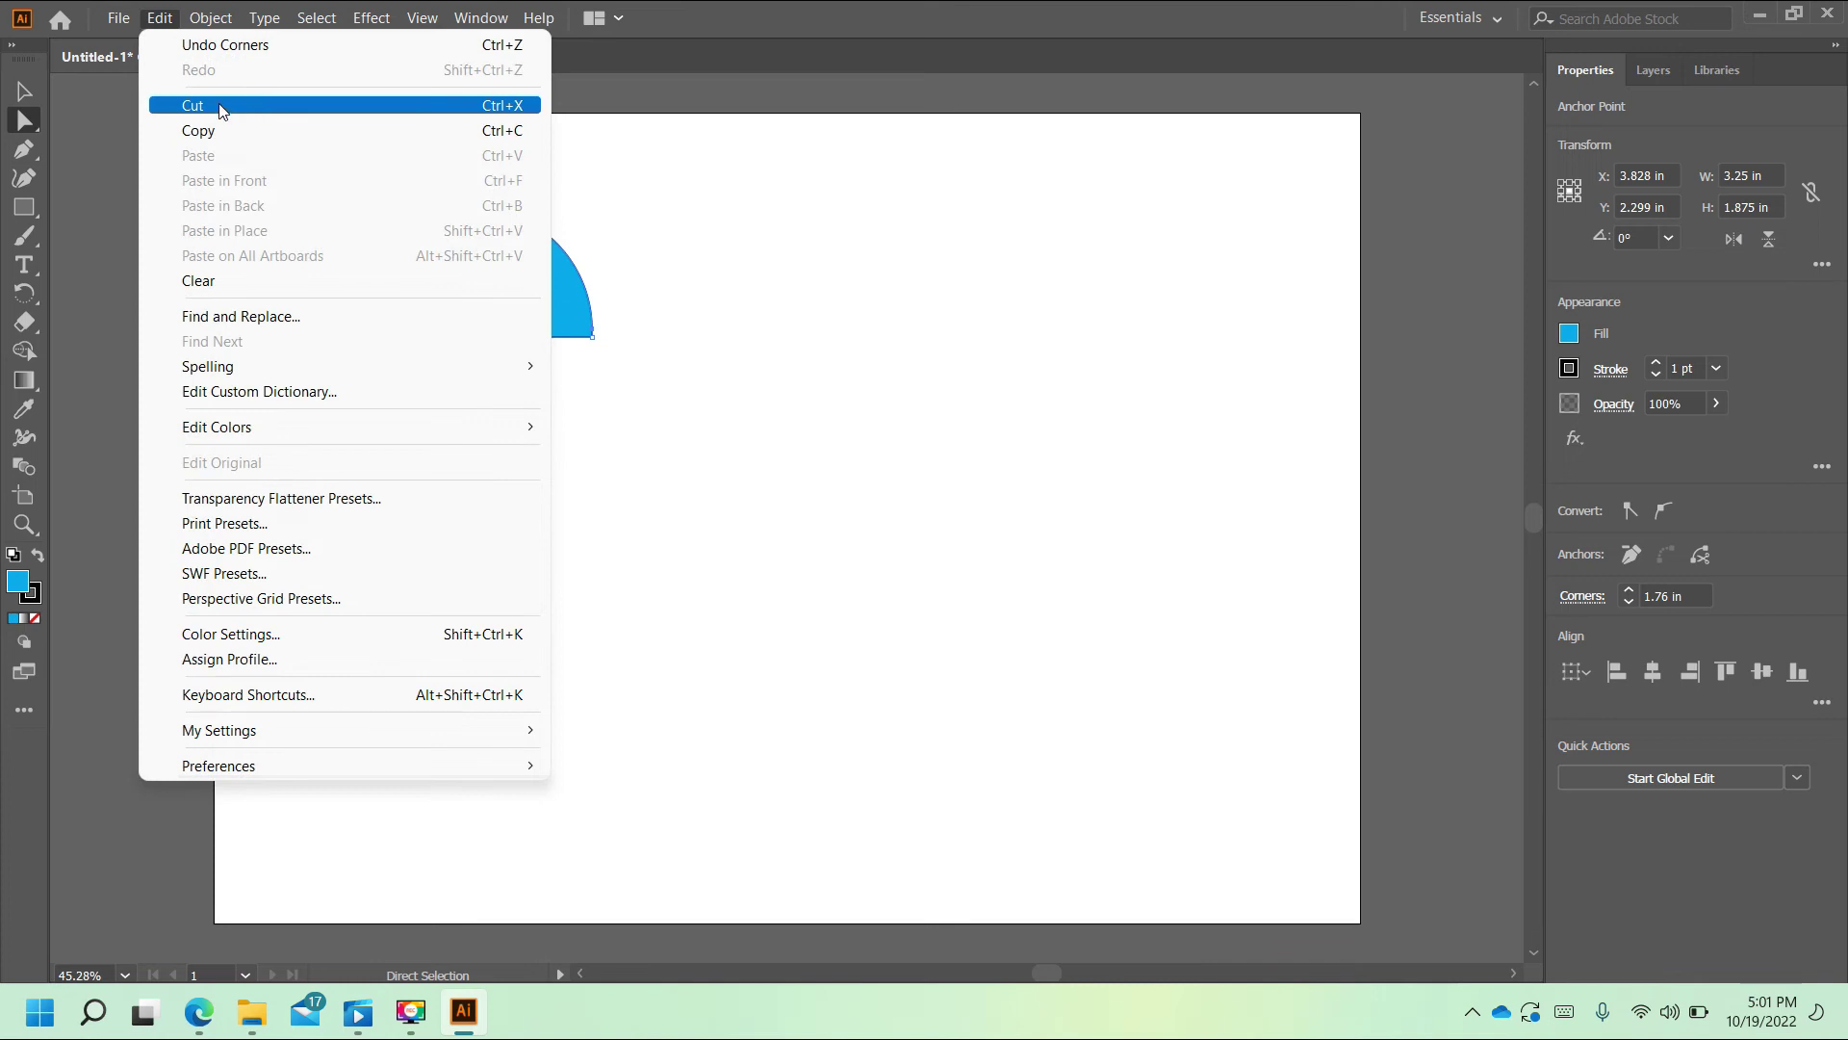
left_click(217, 50)
left_click_drag(279, 160, 830, 378)
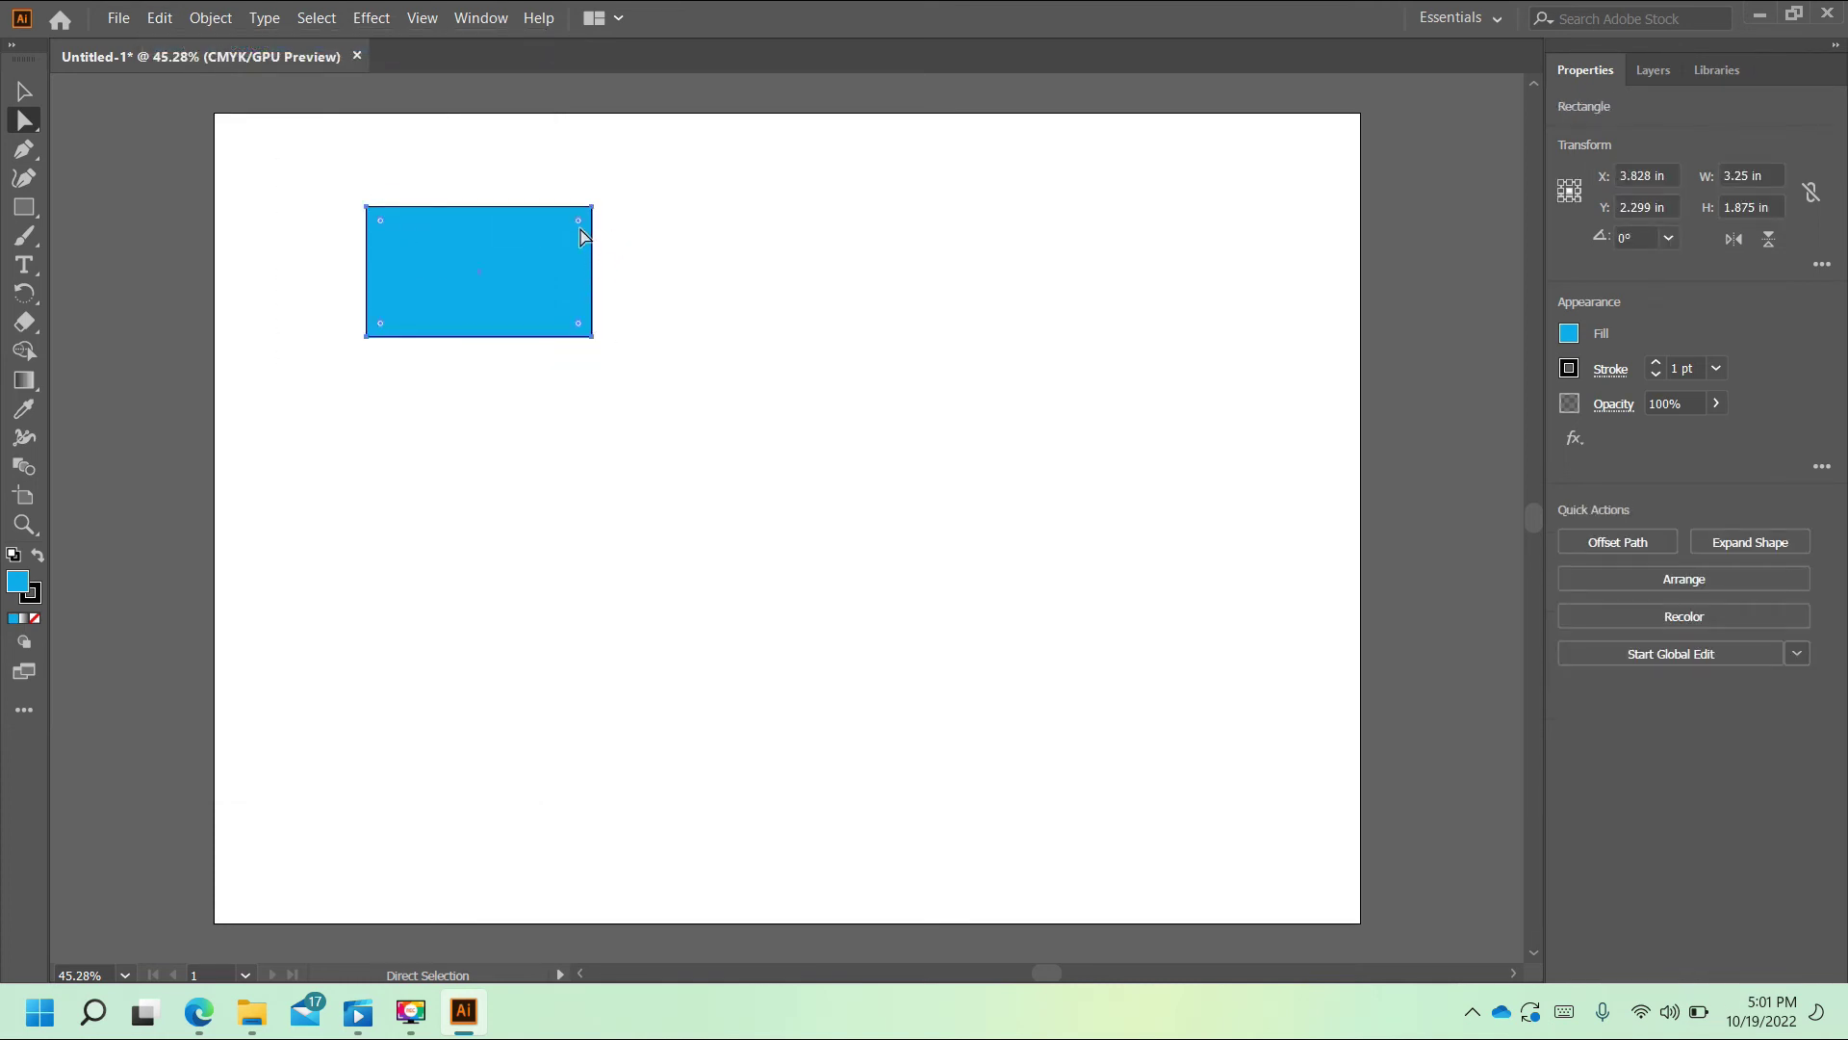
left_click_drag(579, 225, 483, 276)
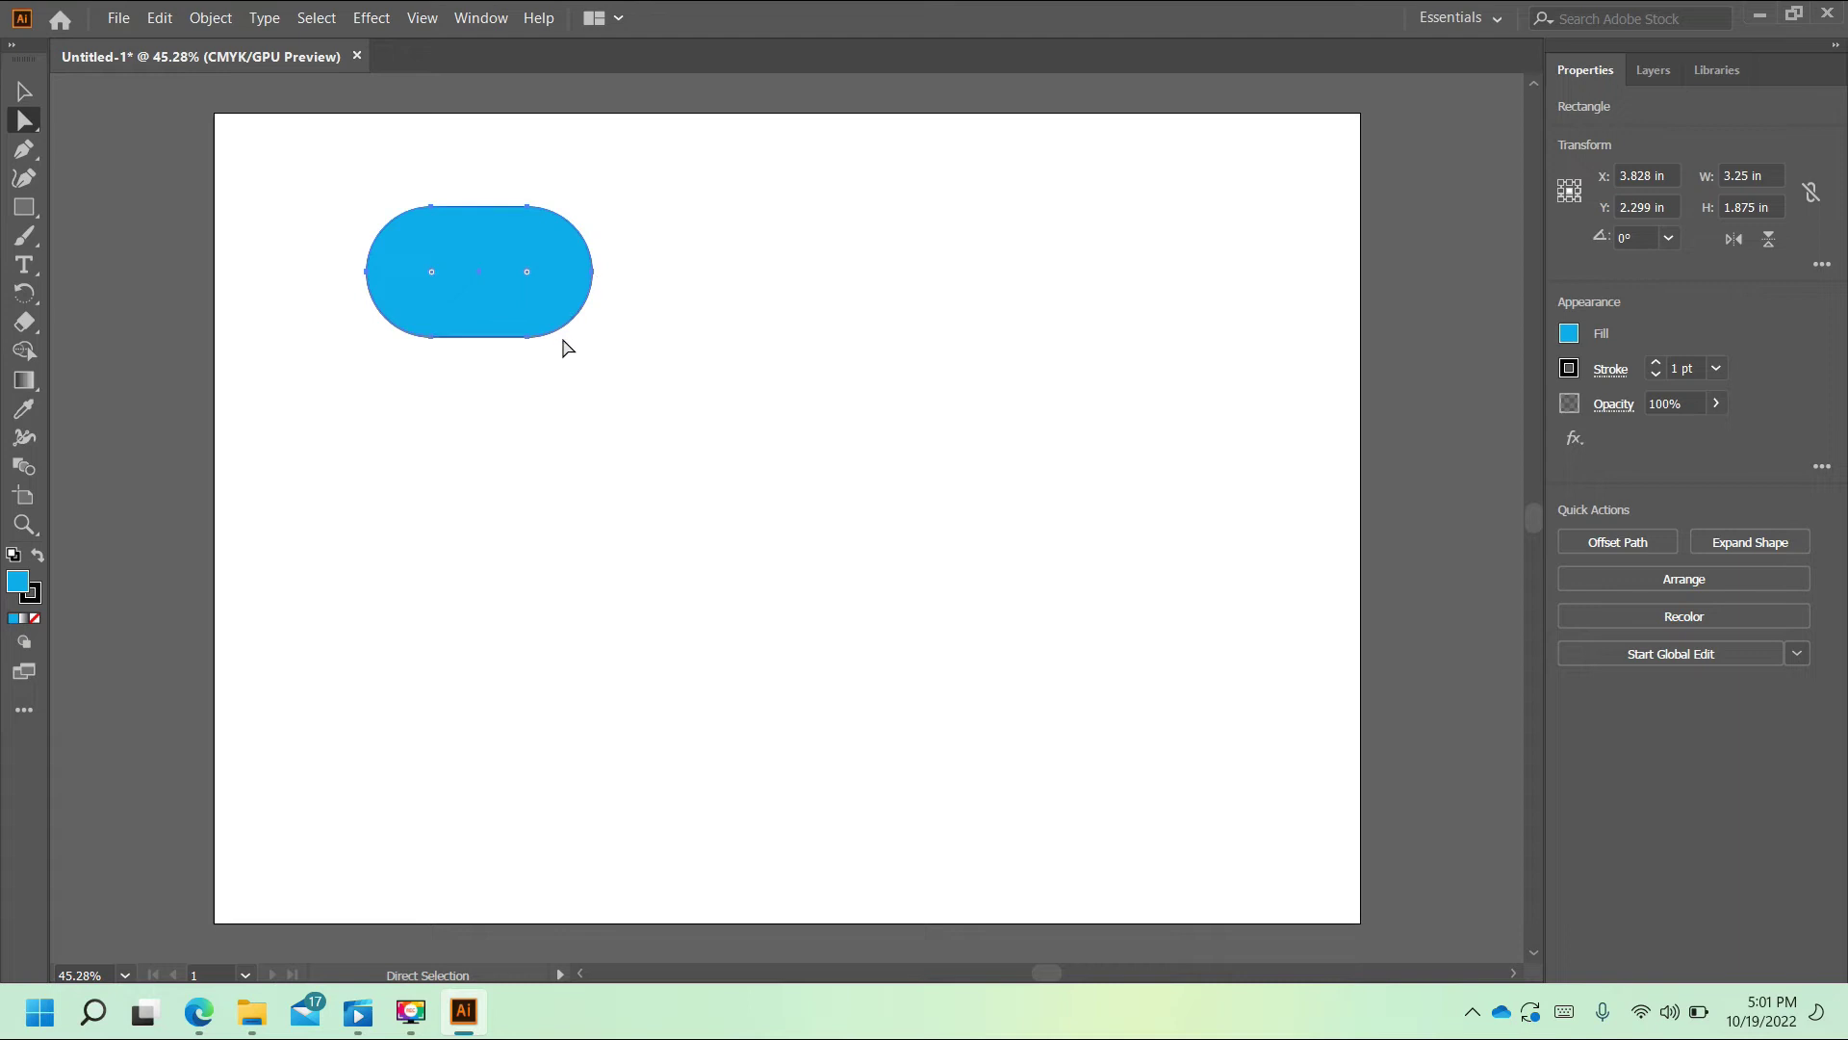
left_click(712, 377)
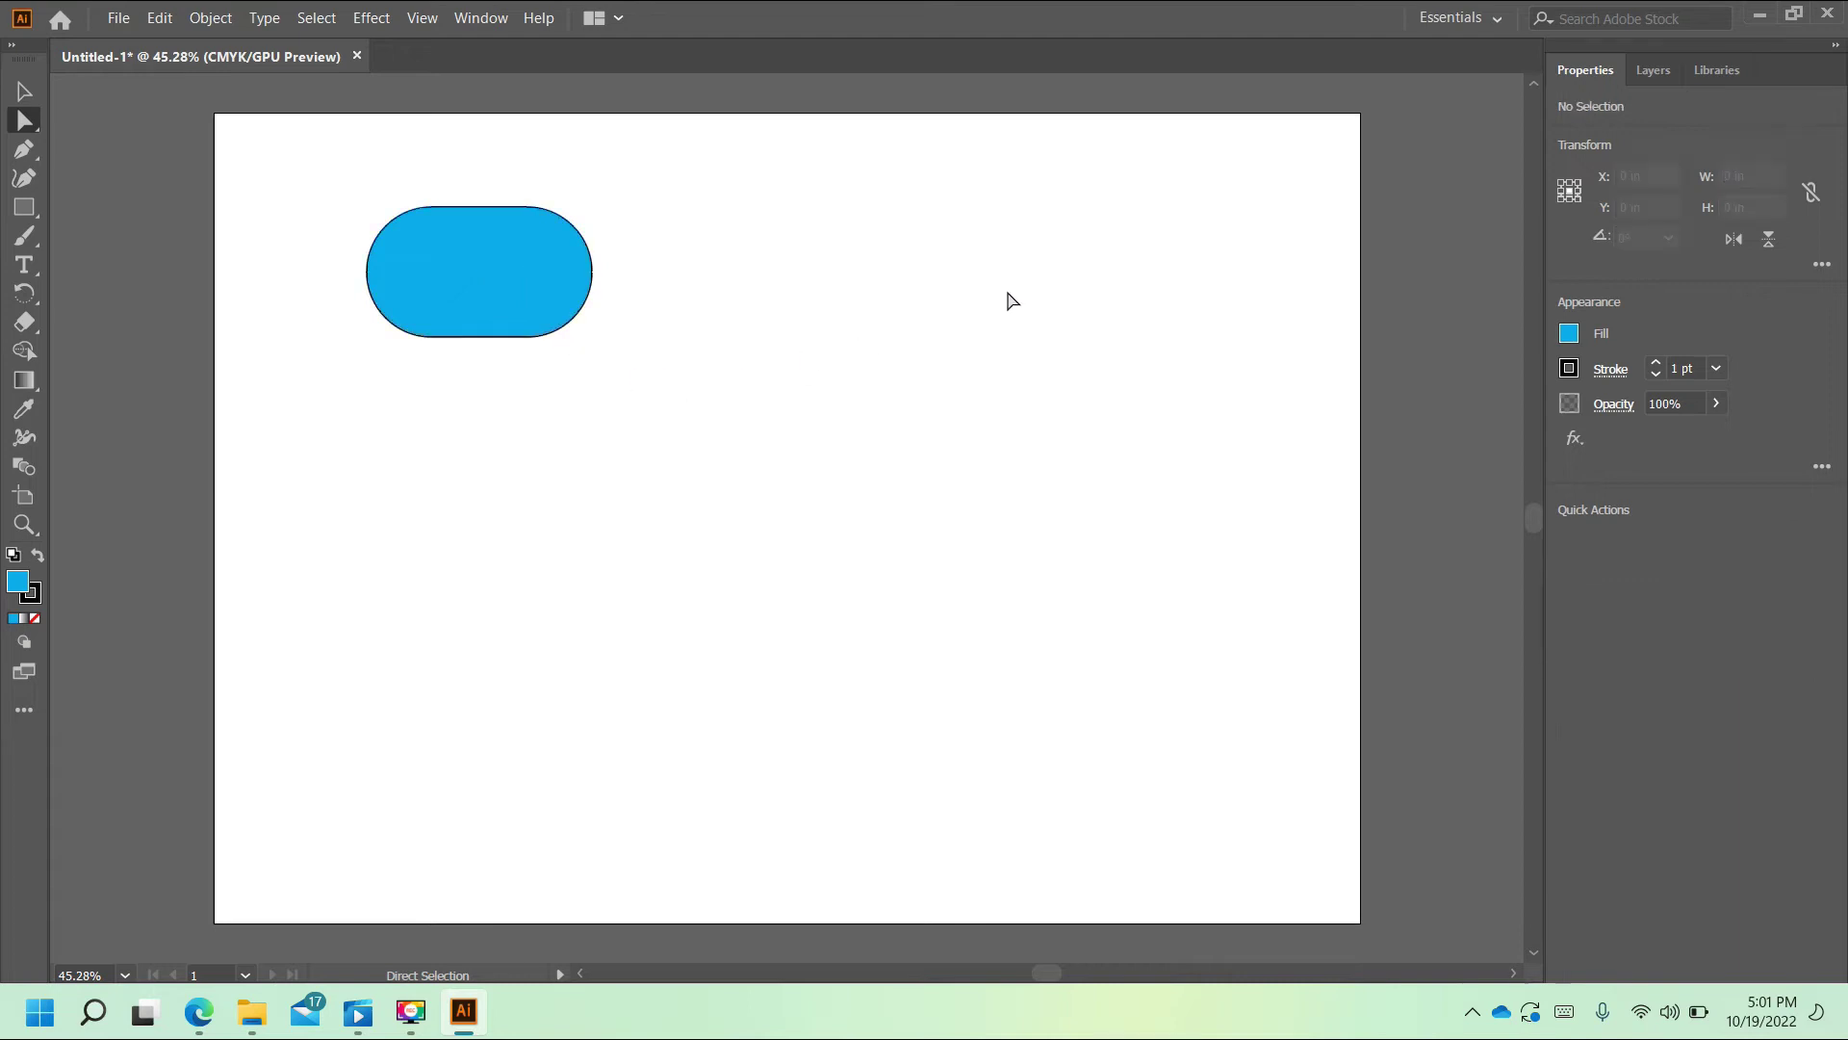
left_click(35, 161)
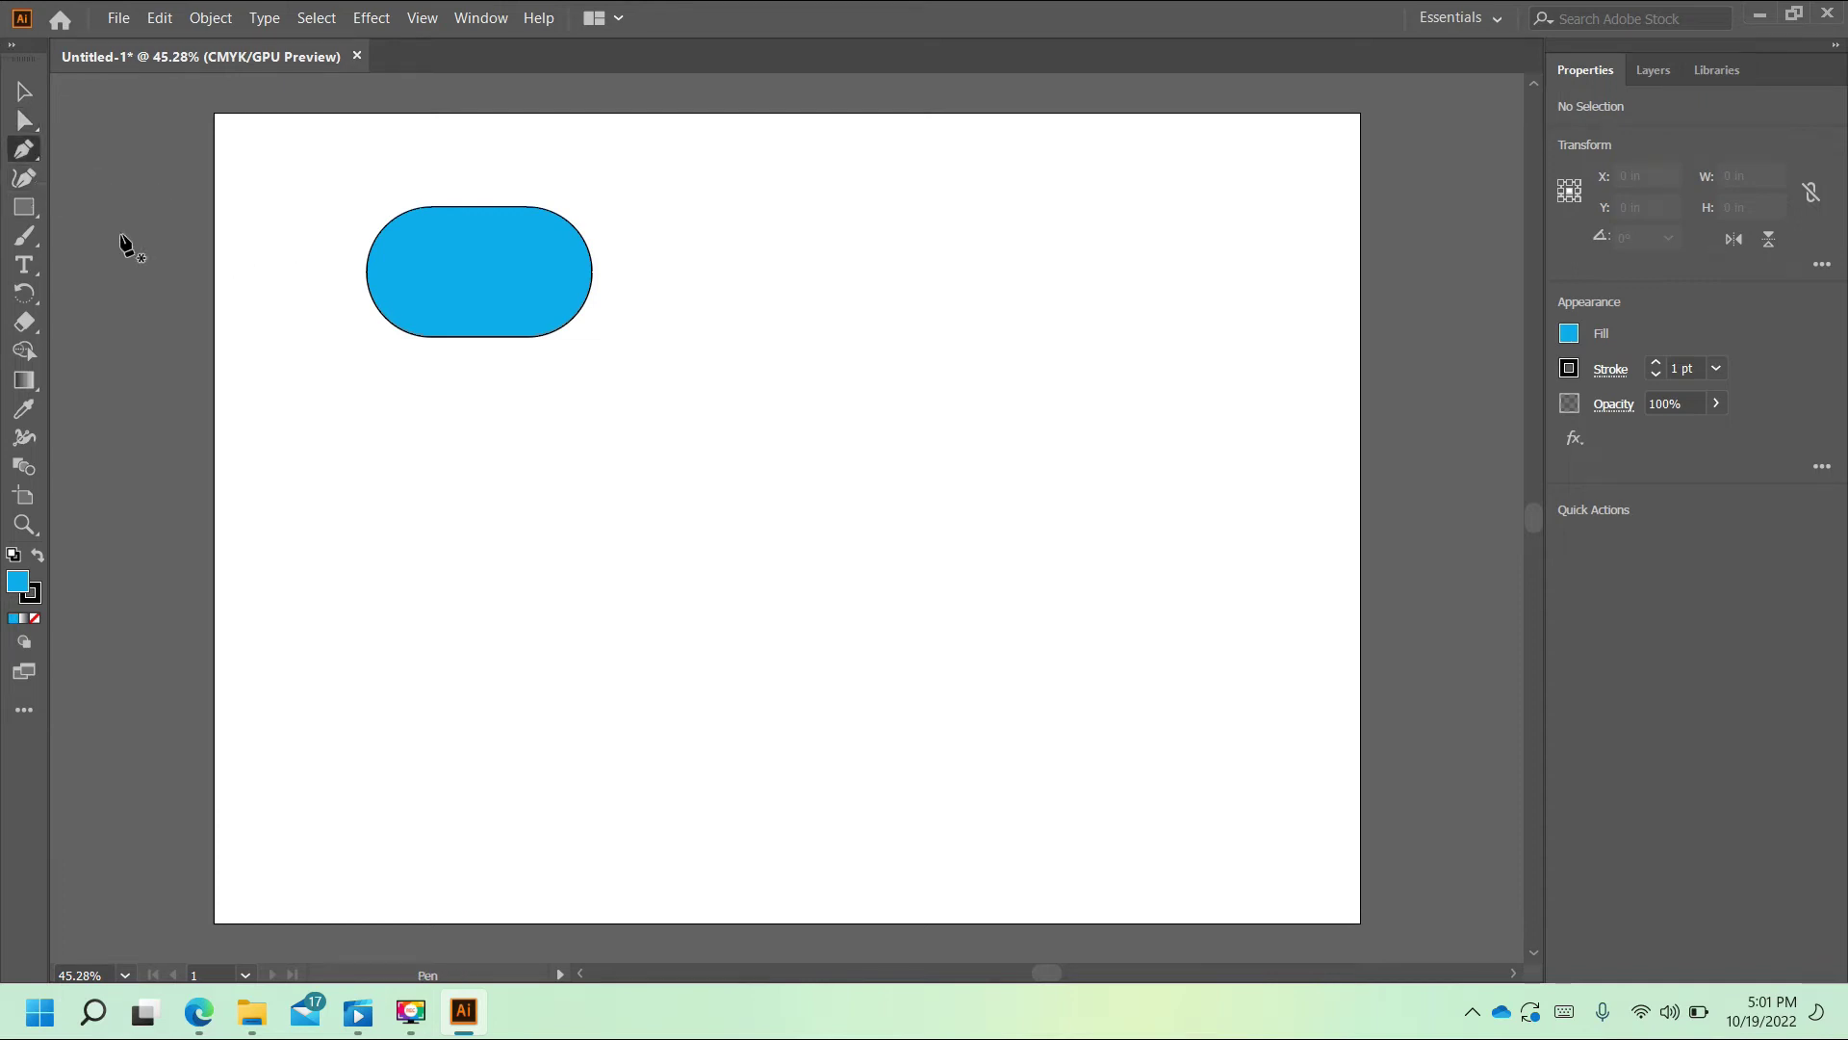
Step: Draw a circle to the right of the pill shape with the Ellipse tool
left_click(37, 219)
right_click(37, 218)
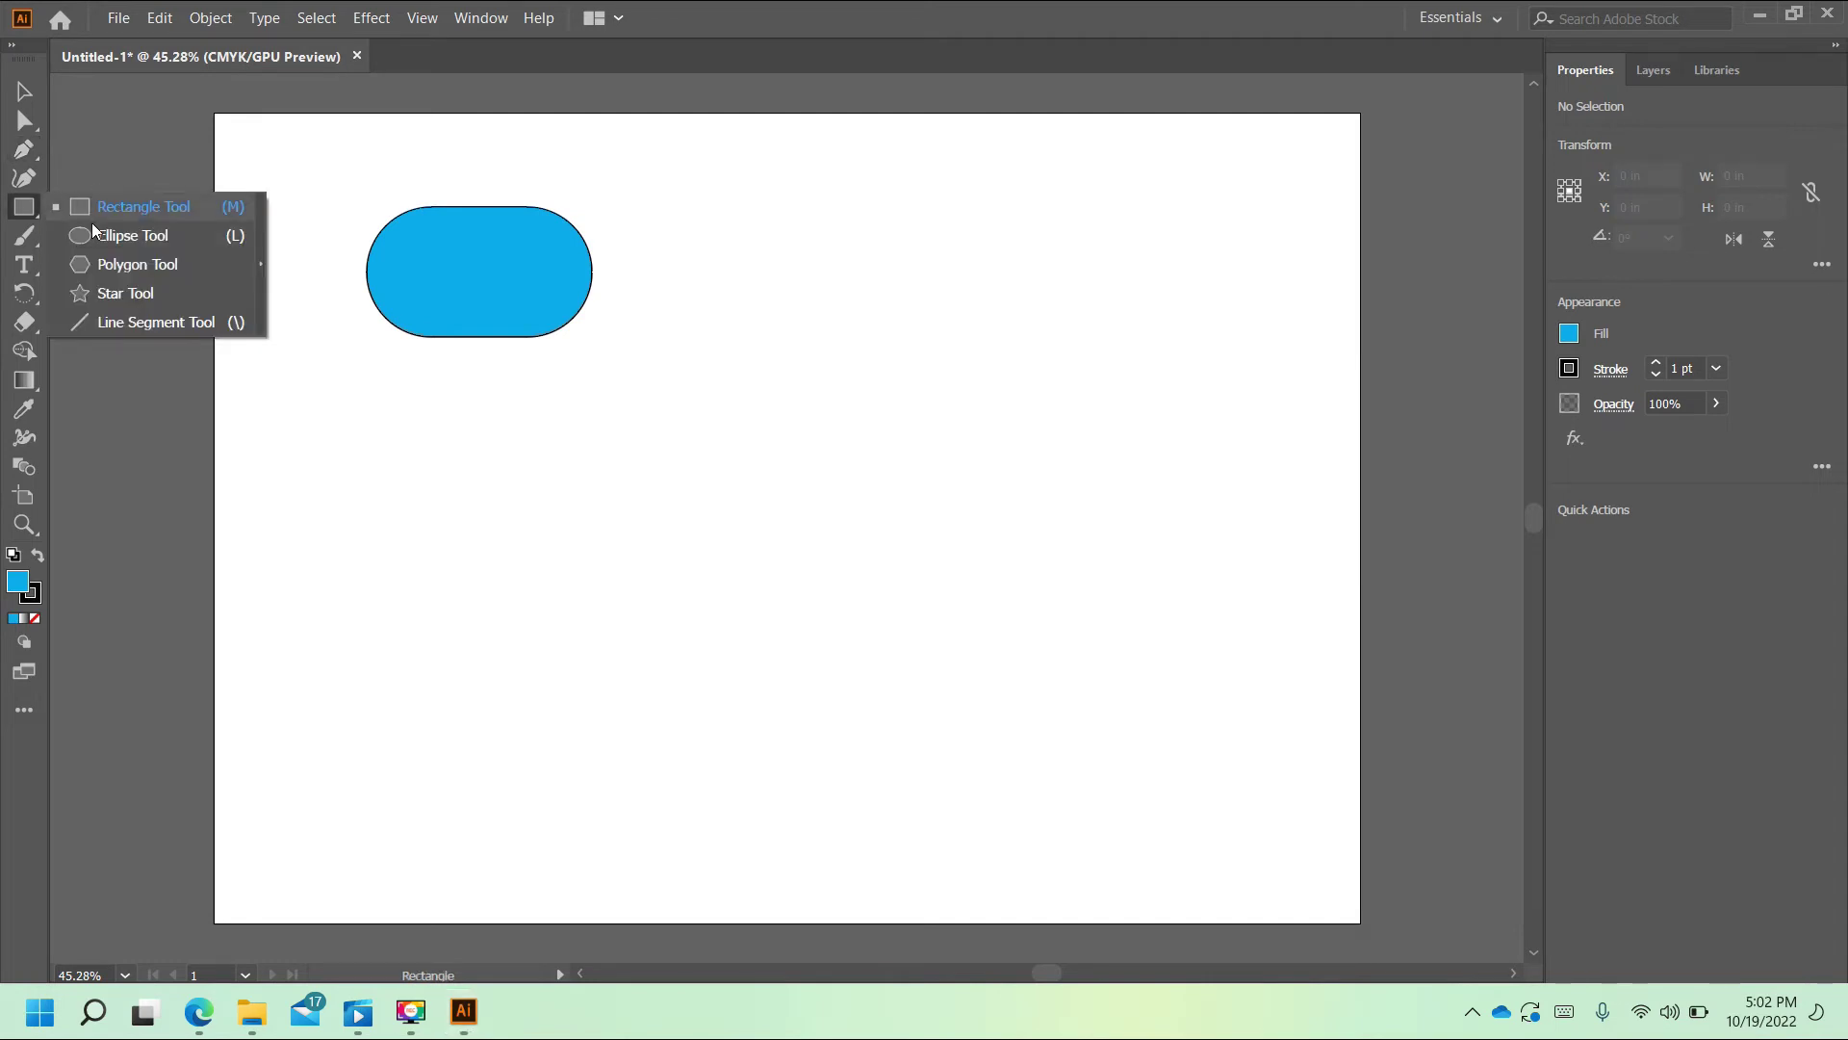
left_click(37, 216)
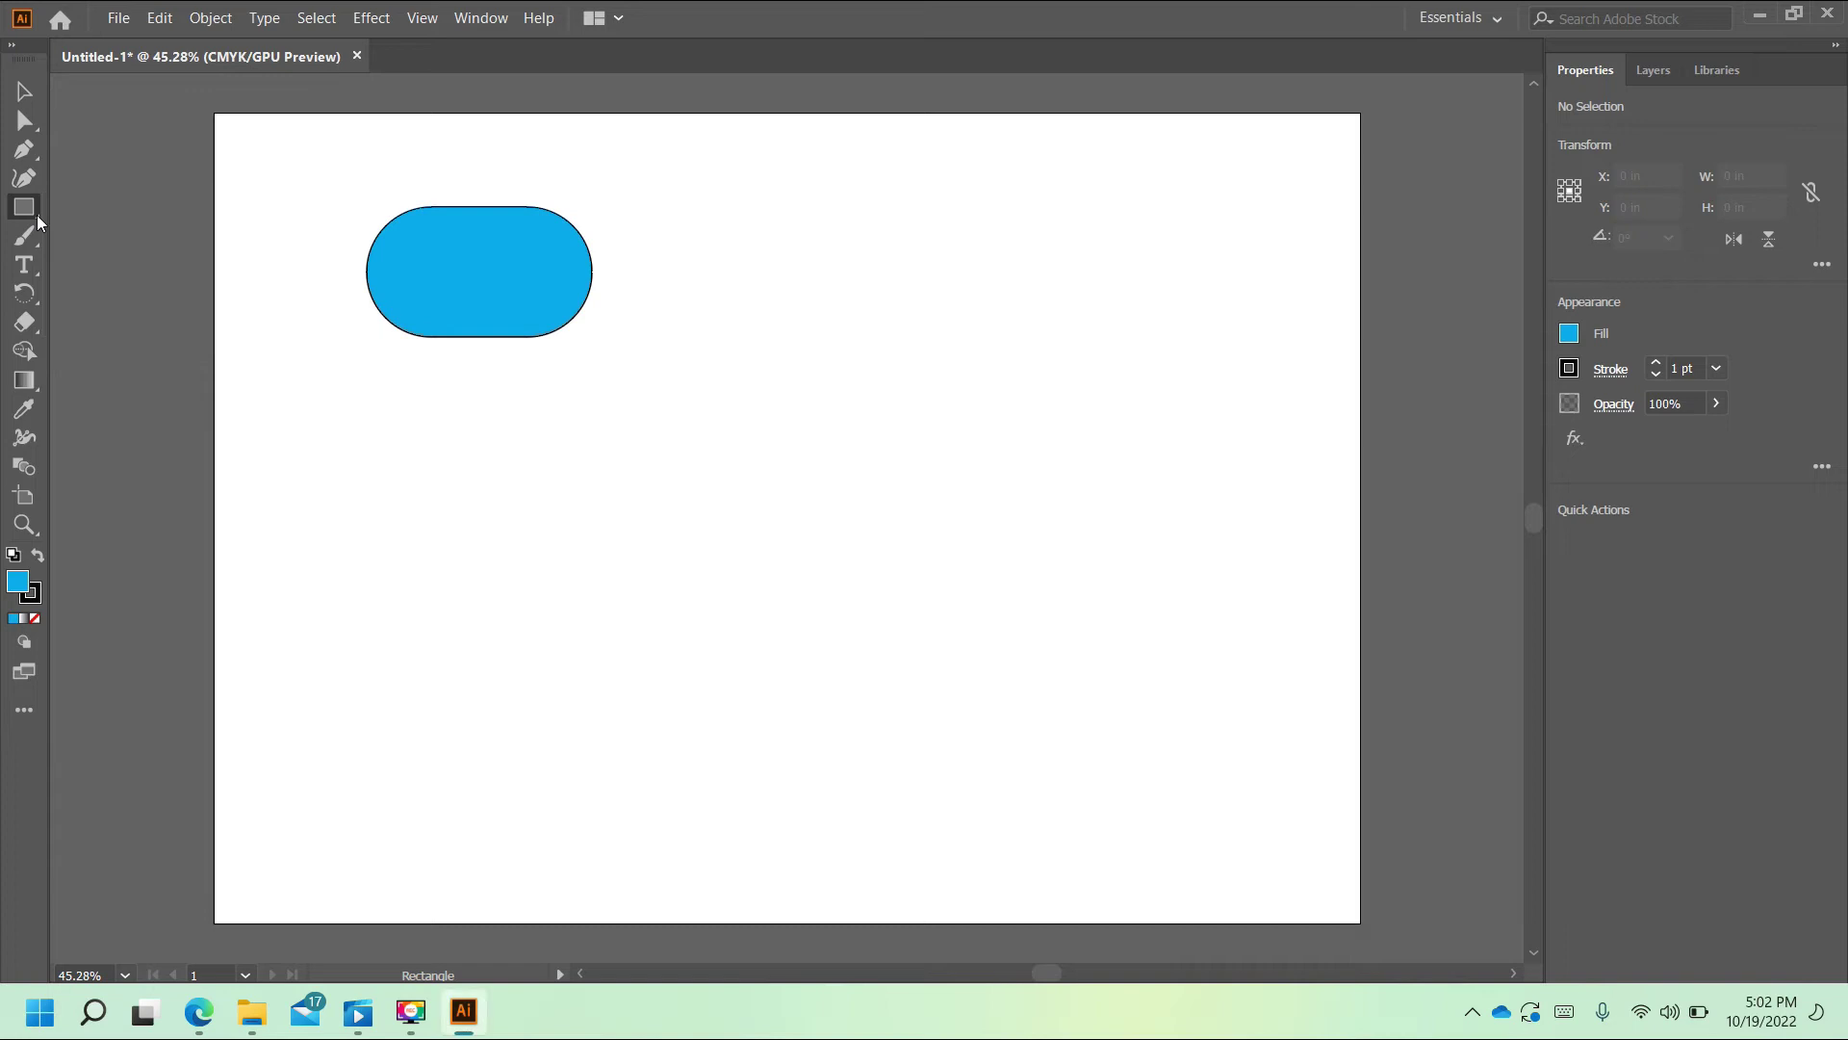
right_click(37, 216)
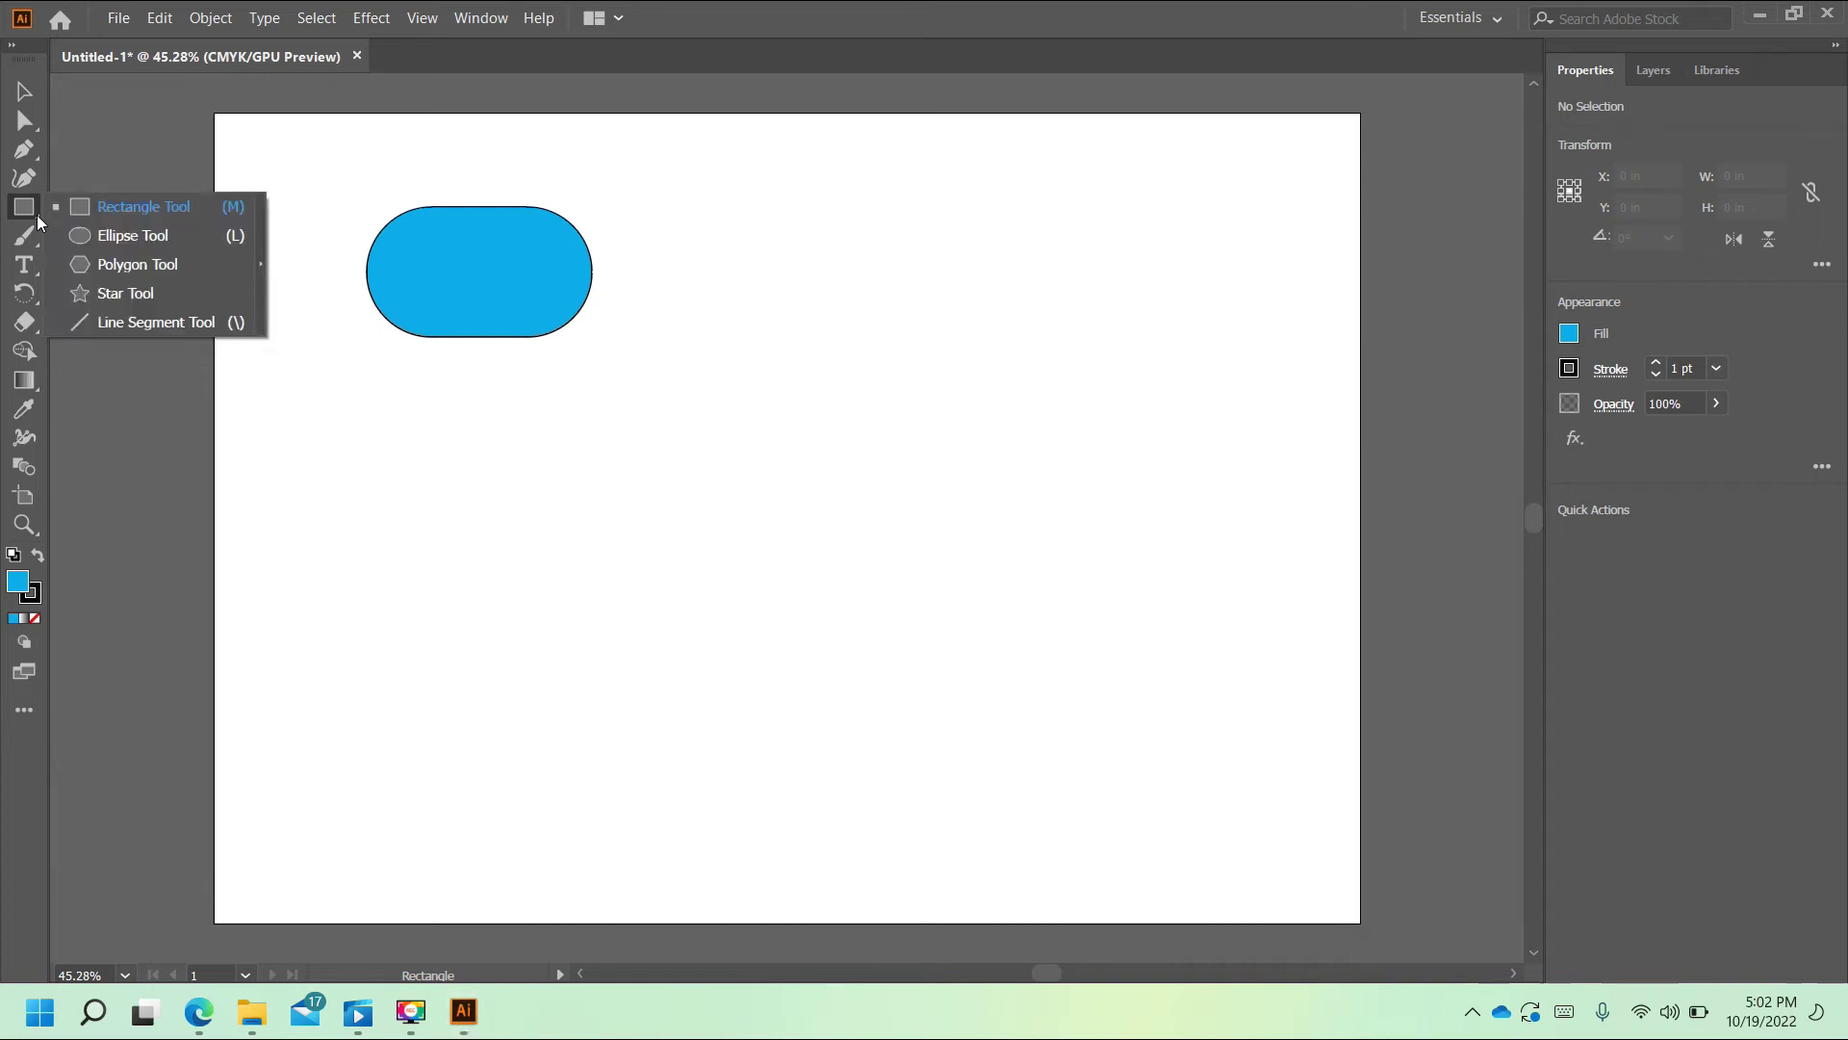
left_click(141, 234)
mouse_move(650, 271)
left_mouse_down()
mouse_move(820, 392)
mouse_move(797, 347)
mouse_move(864, 463)
mouse_move(854, 479)
mouse_move(763, 351)
mouse_move(821, 471)
mouse_move(768, 330)
mouse_move(834, 475)
mouse_move(759, 379)
left_mouse_up()
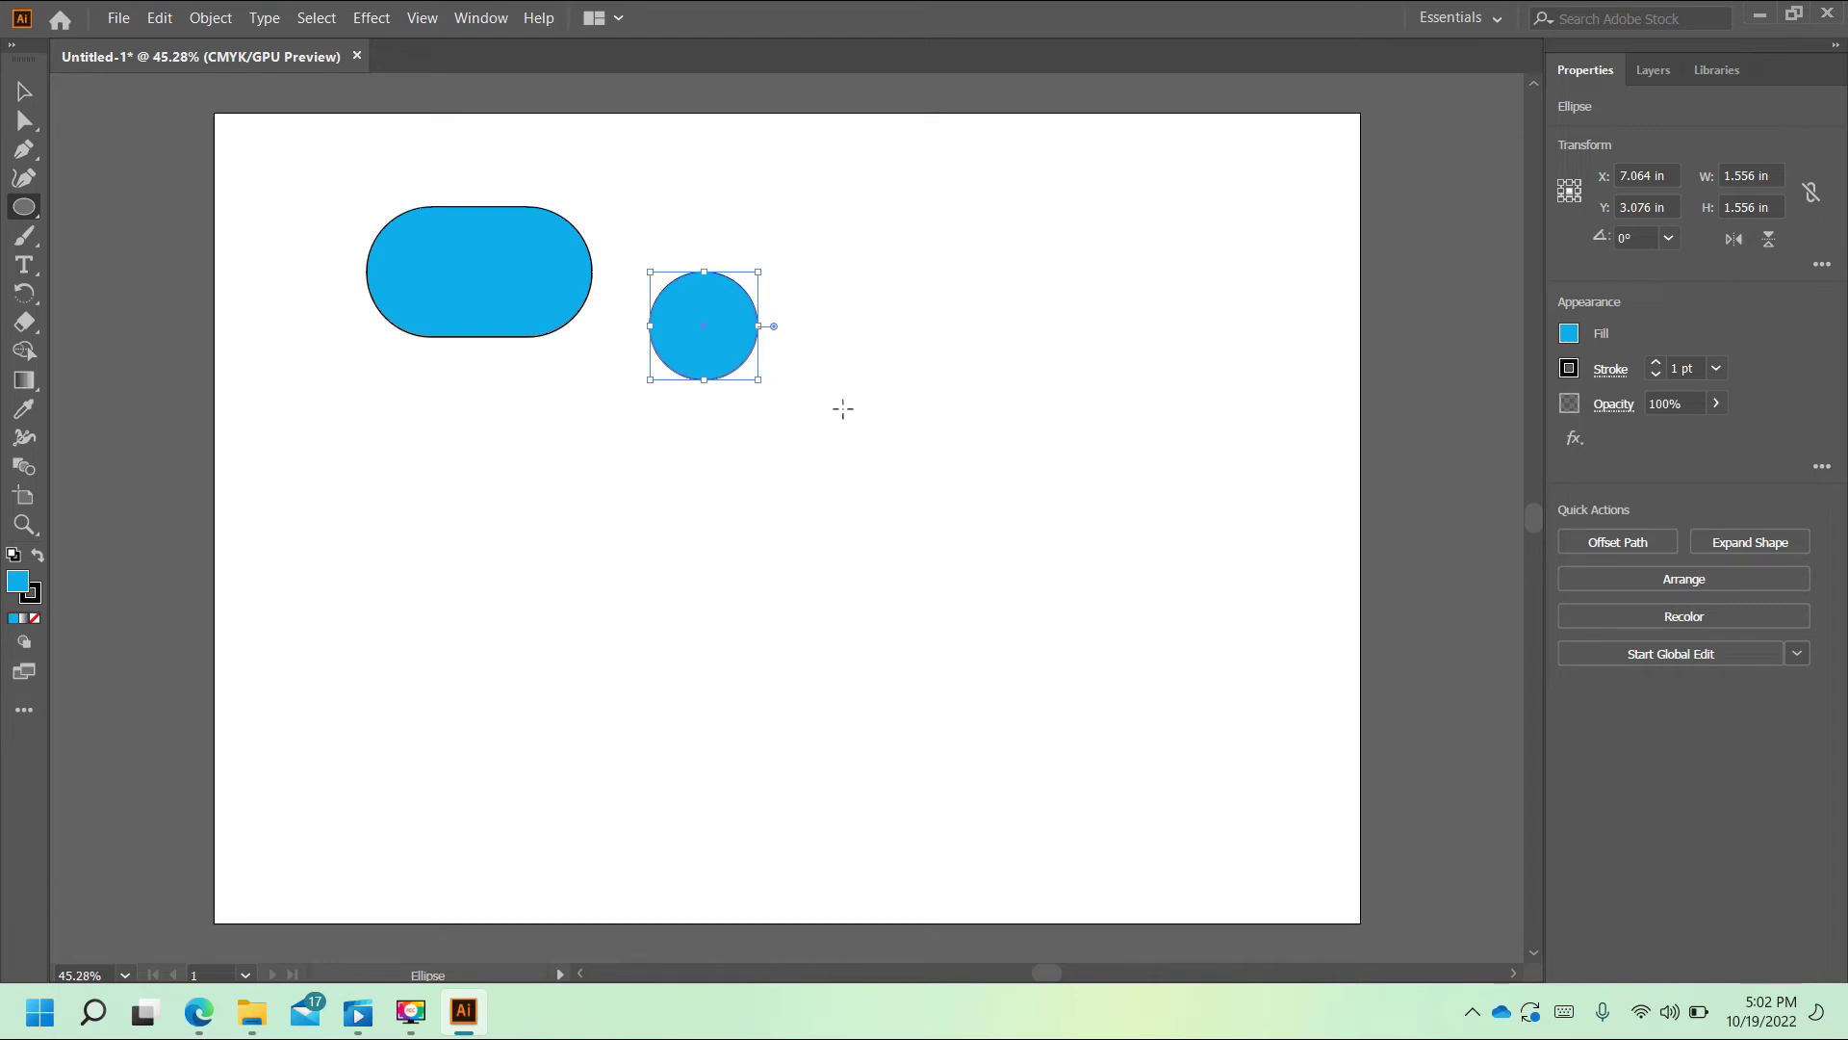
Step: Stretch the circle into a wide ellipse about 3.806 × 2.66 in
mouse_move(763, 383)
left_mouse_down()
mouse_move(923, 510)
mouse_move(825, 431)
mouse_move(847, 479)
left_mouse_up()
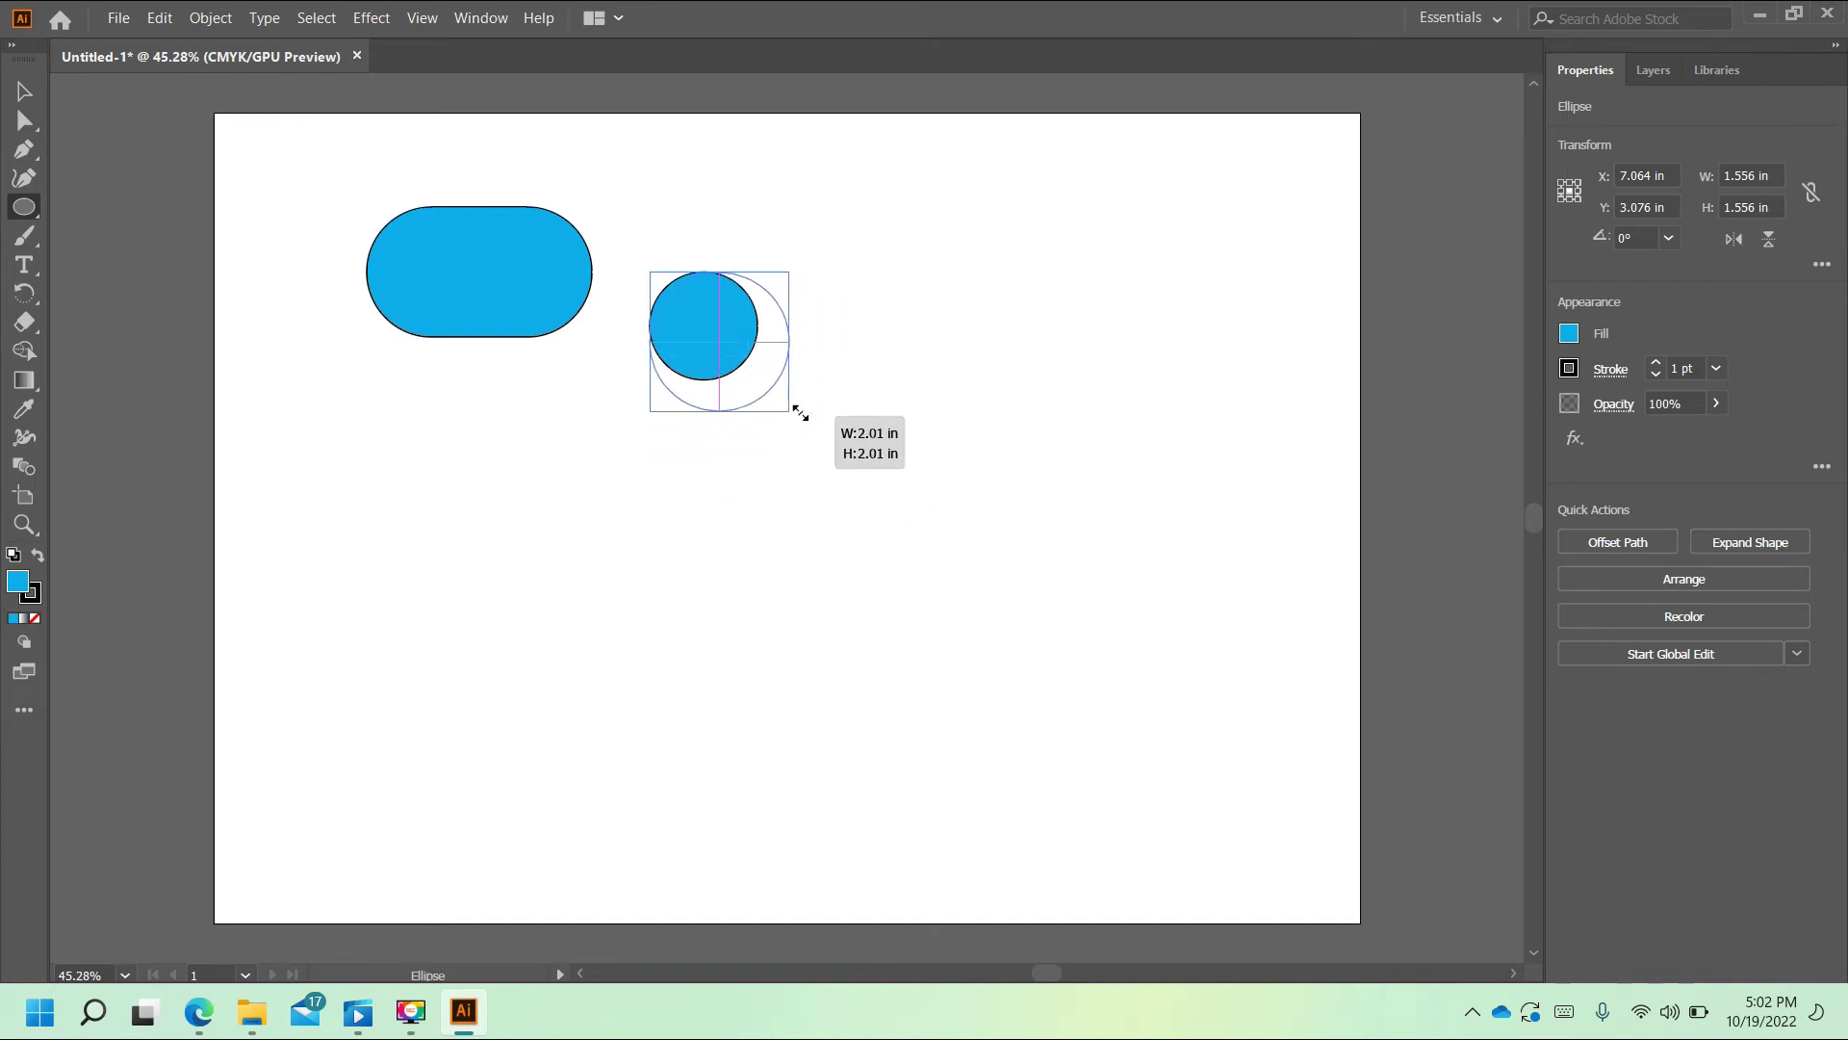
left_click_drag(847, 479, 827, 440)
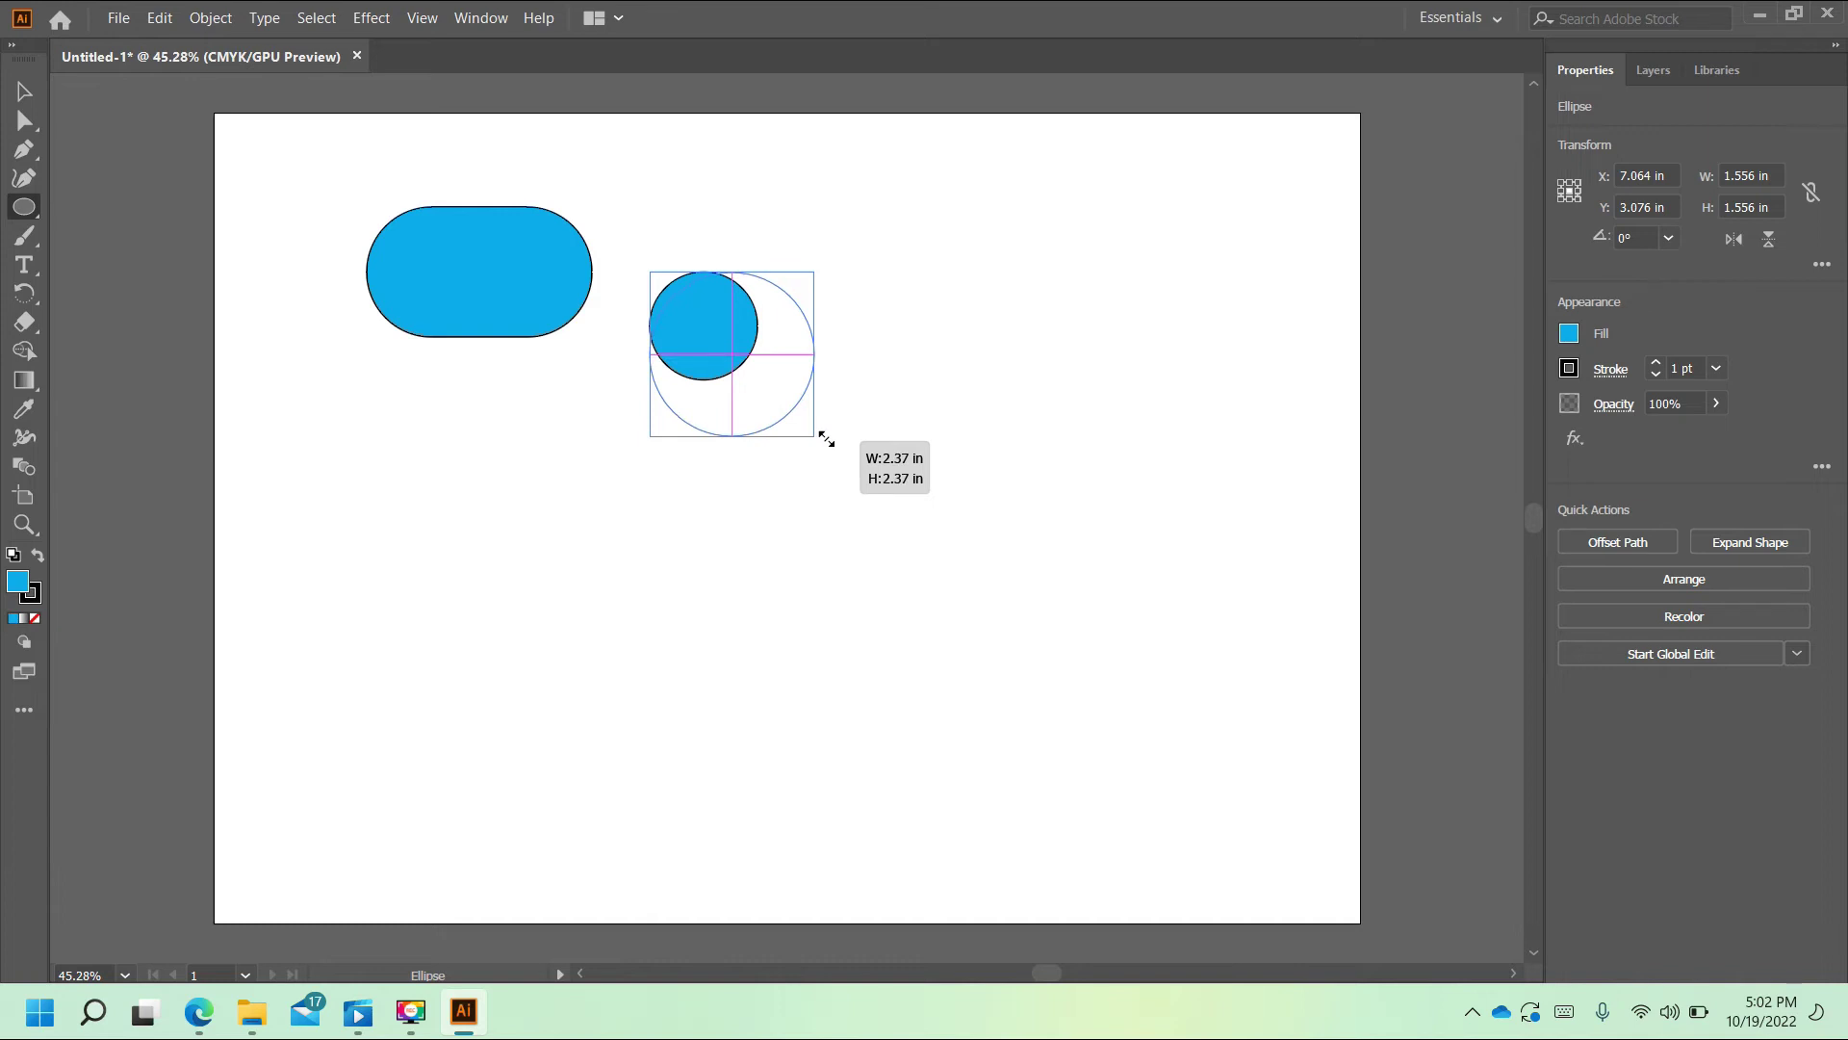
mouse_move(827, 440)
left_mouse_down()
mouse_move(883, 430)
mouse_move(911, 389)
mouse_move(907, 304)
left_mouse_up()
mouse_move(864, 170)
left_mouse_down()
mouse_move(857, 379)
mouse_move(895, 437)
mouse_move(1035, 344)
mouse_move(915, 460)
left_mouse_up()
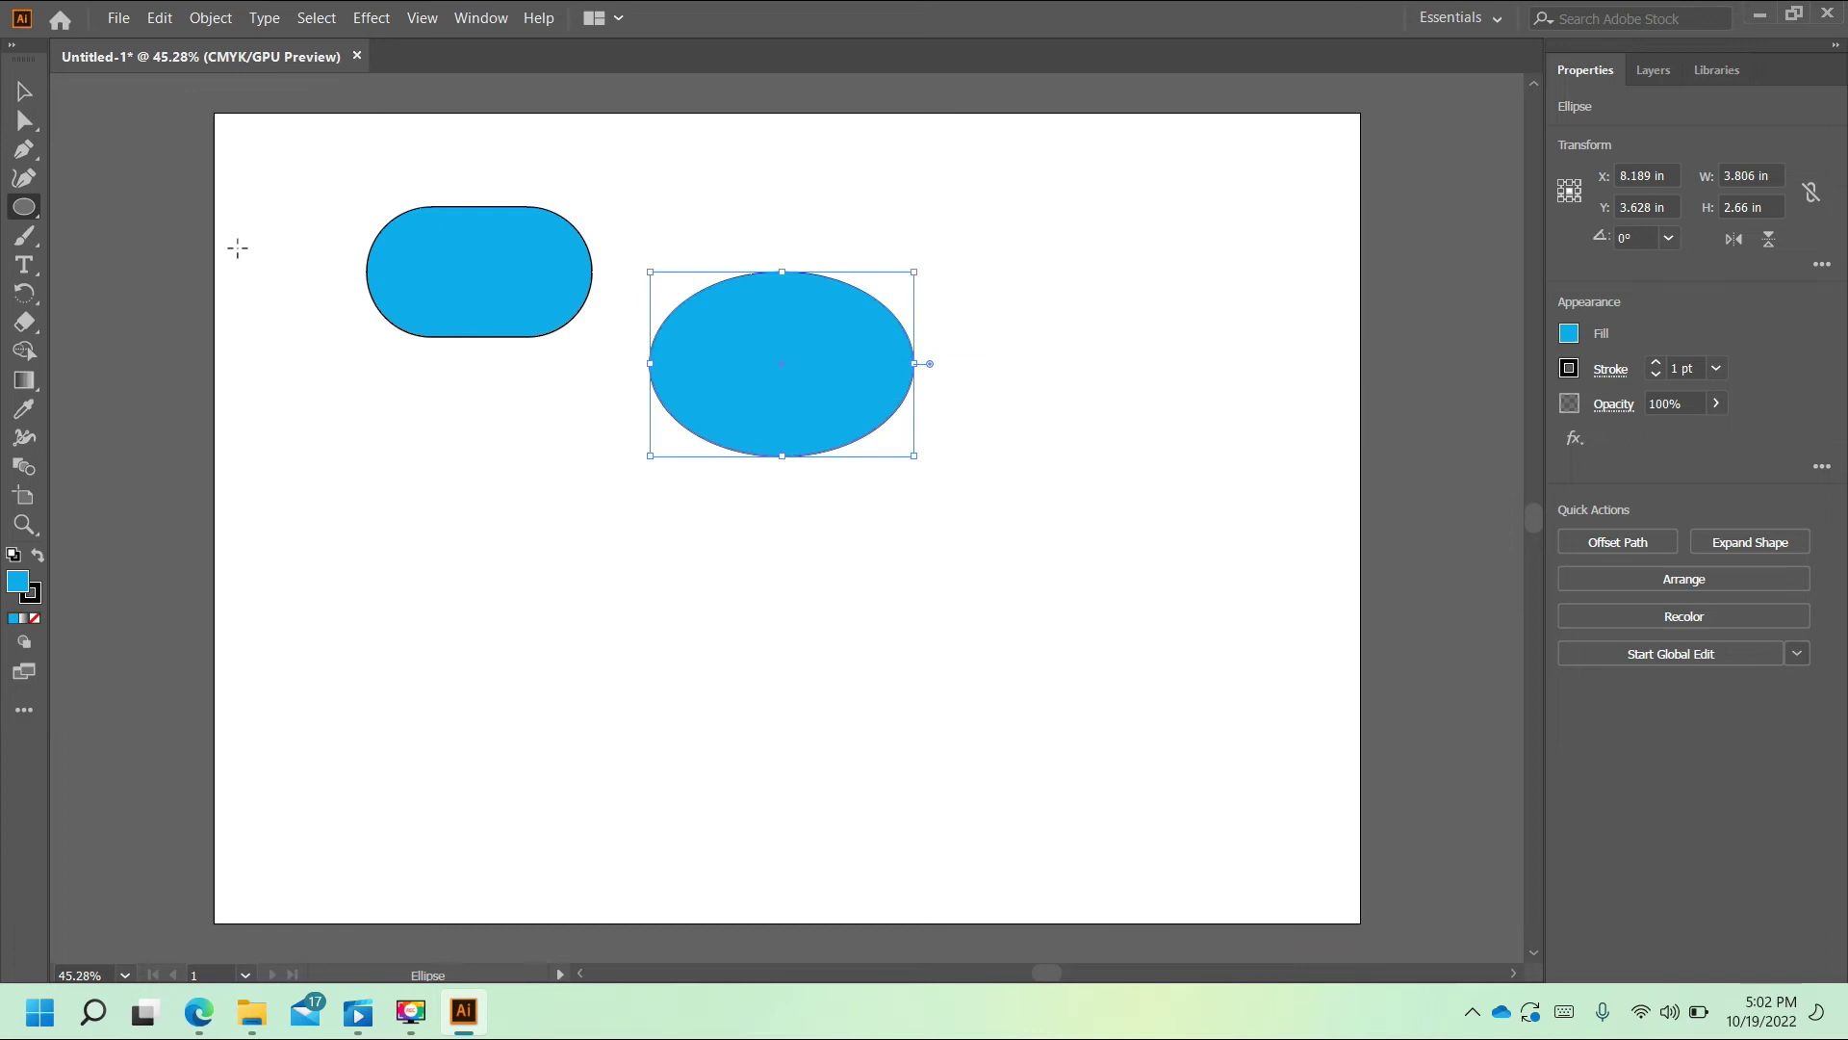
left_click(33, 245)
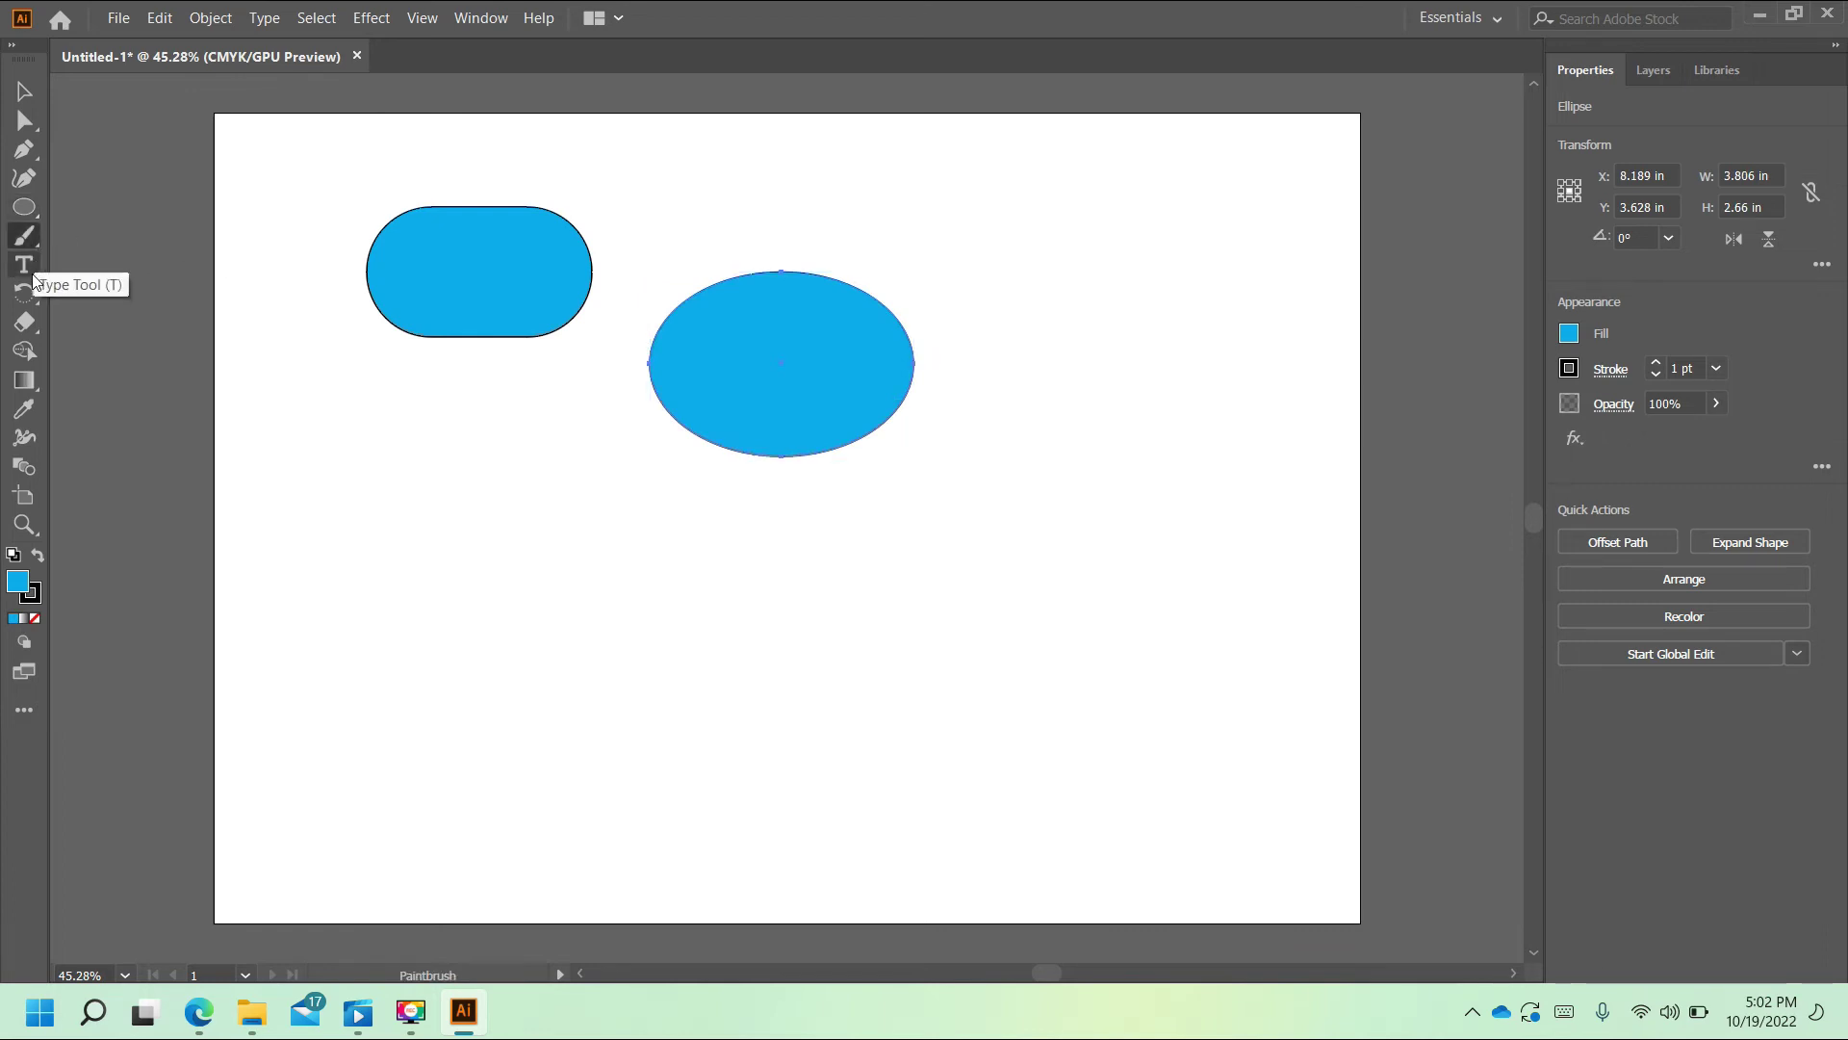
Step: Place a text object below the pill and replace the placeholder with 'OFW IT'
left_click(33, 278)
left_click(32, 276)
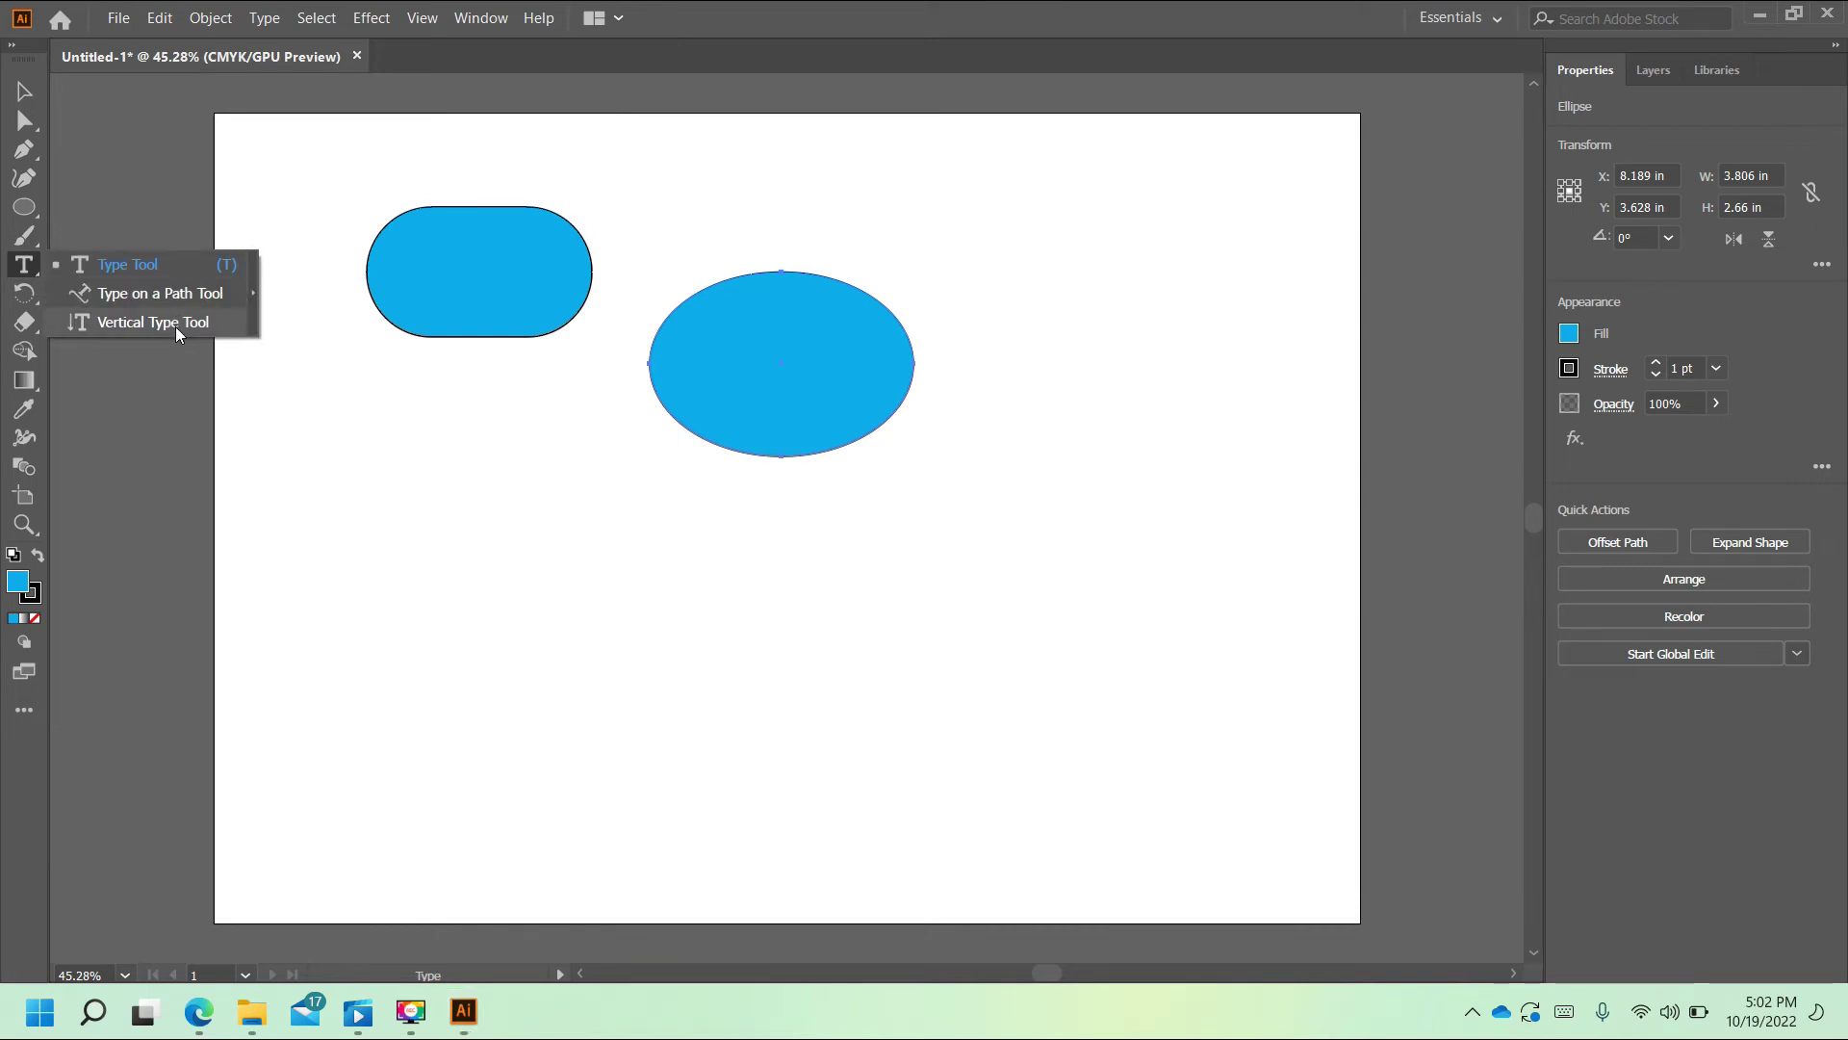
left_click(114, 263)
left_click(424, 505)
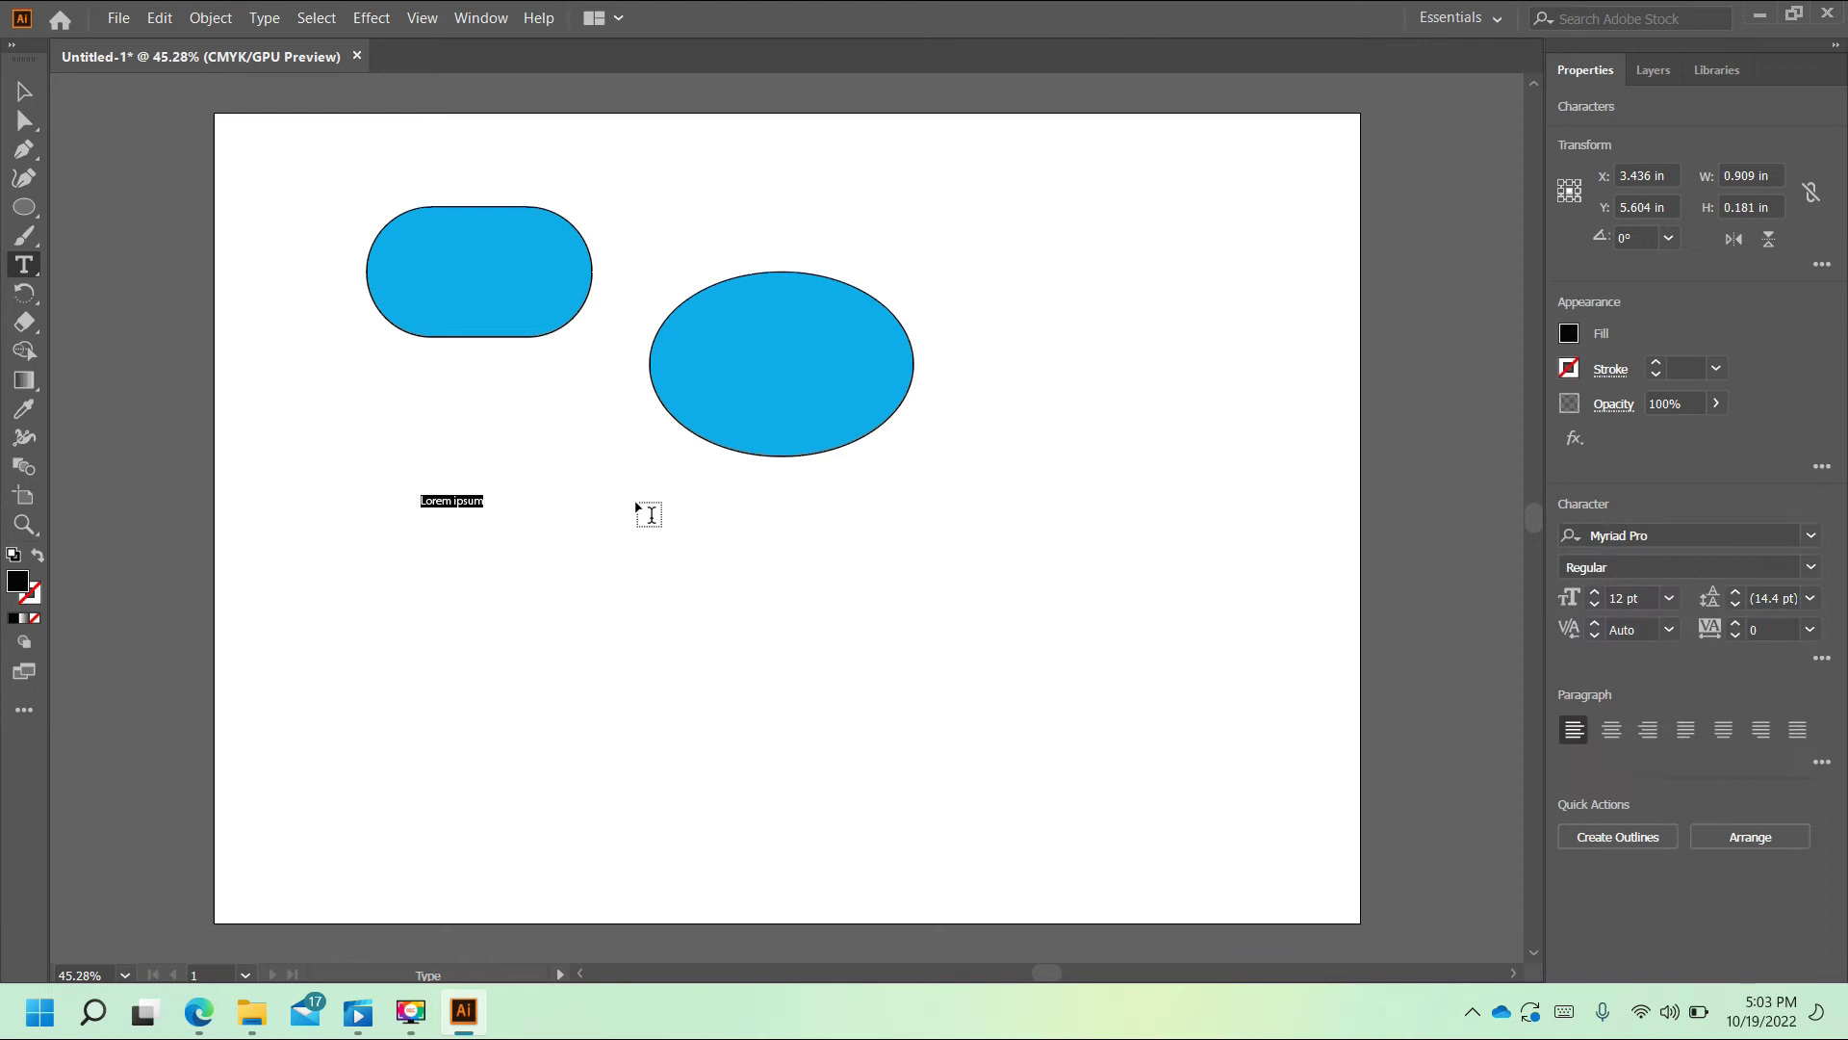
key("BackSpace")
key("BackSpace")
key("Caps_Lock")
type("OFW IT")
Step: Set the OFW IT text to Myriad Pro Semibold at 60 pt
key("ctrl+a")
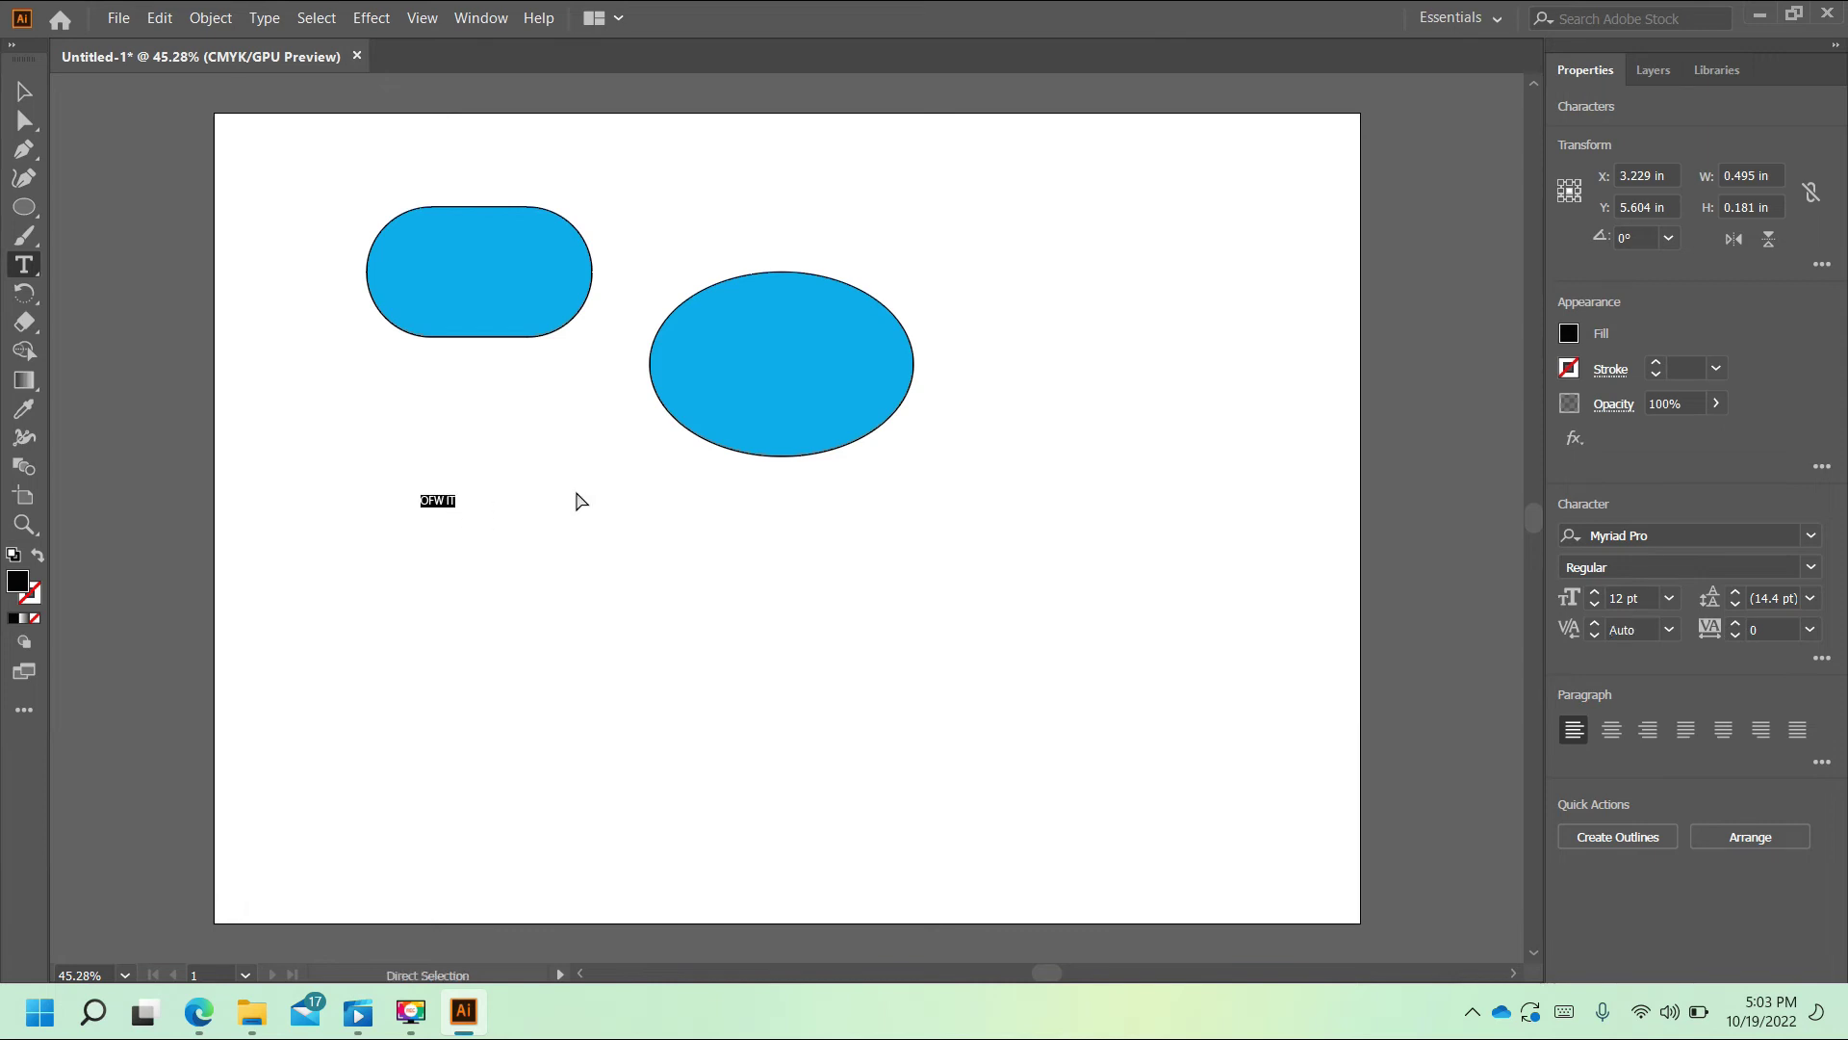
left_click(1811, 567)
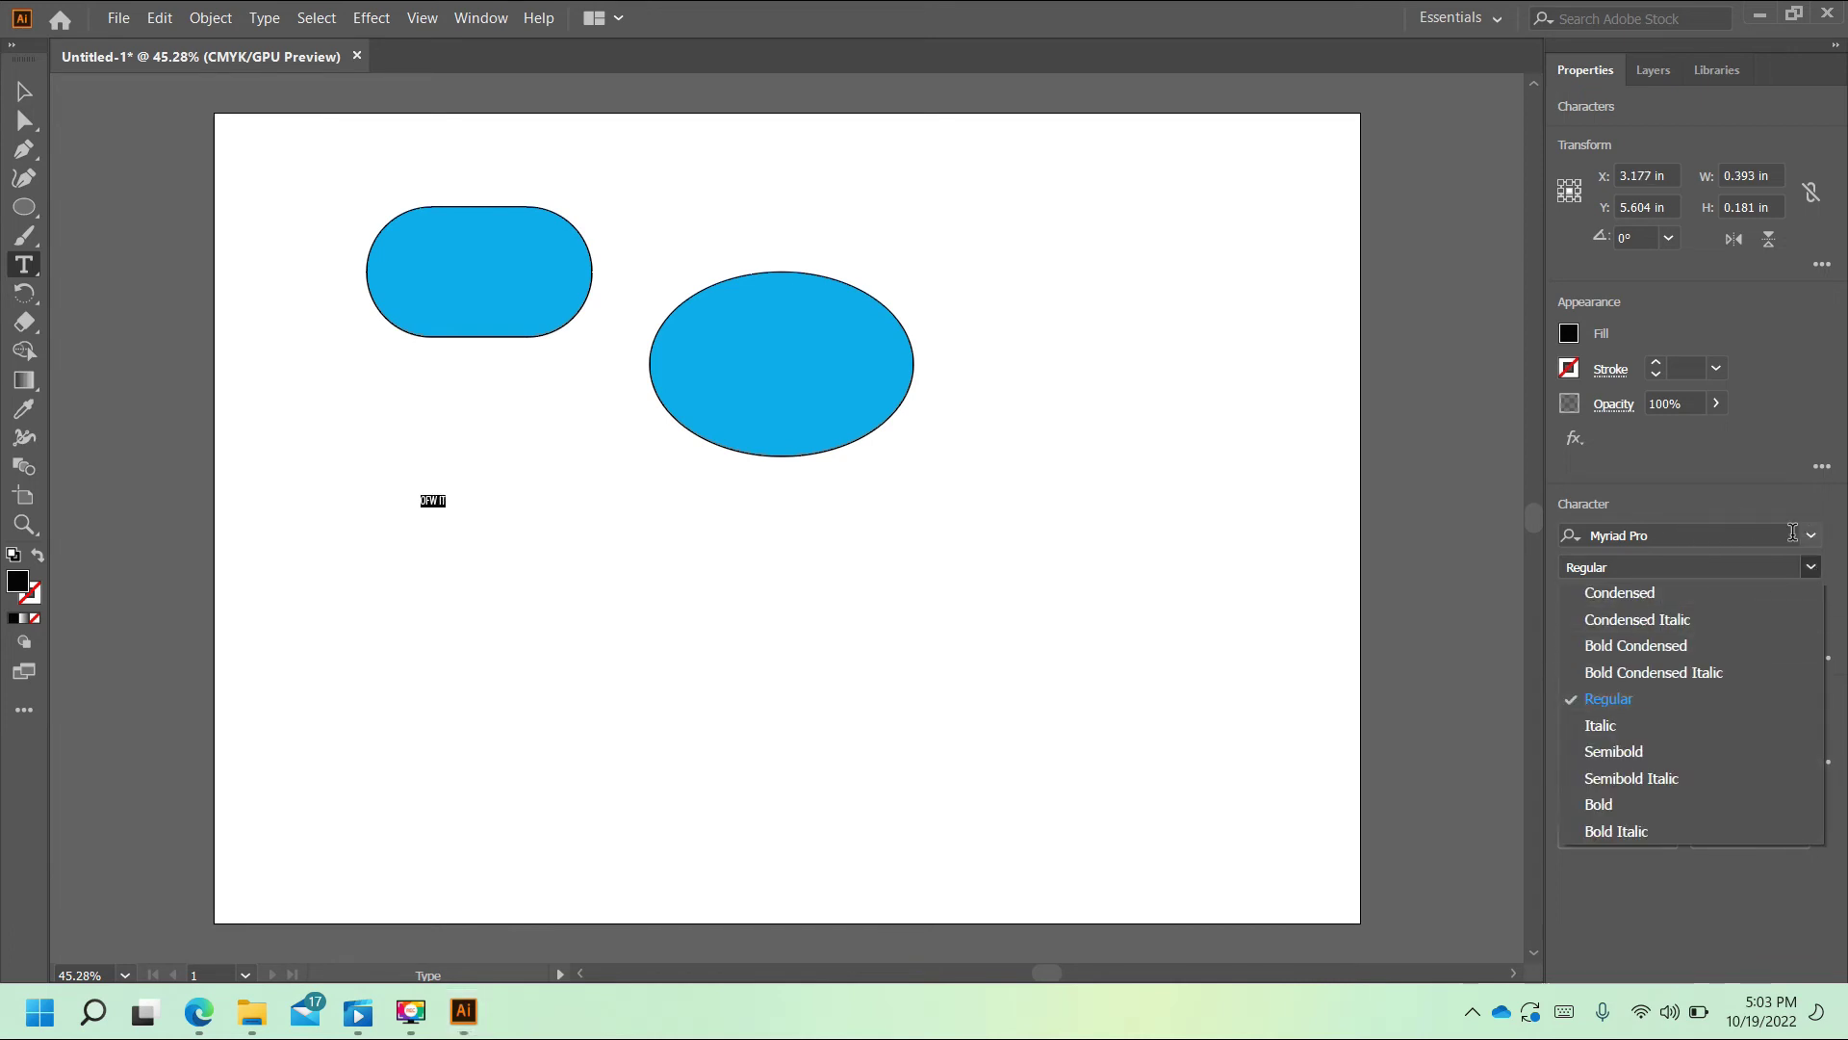
left_click(1811, 545)
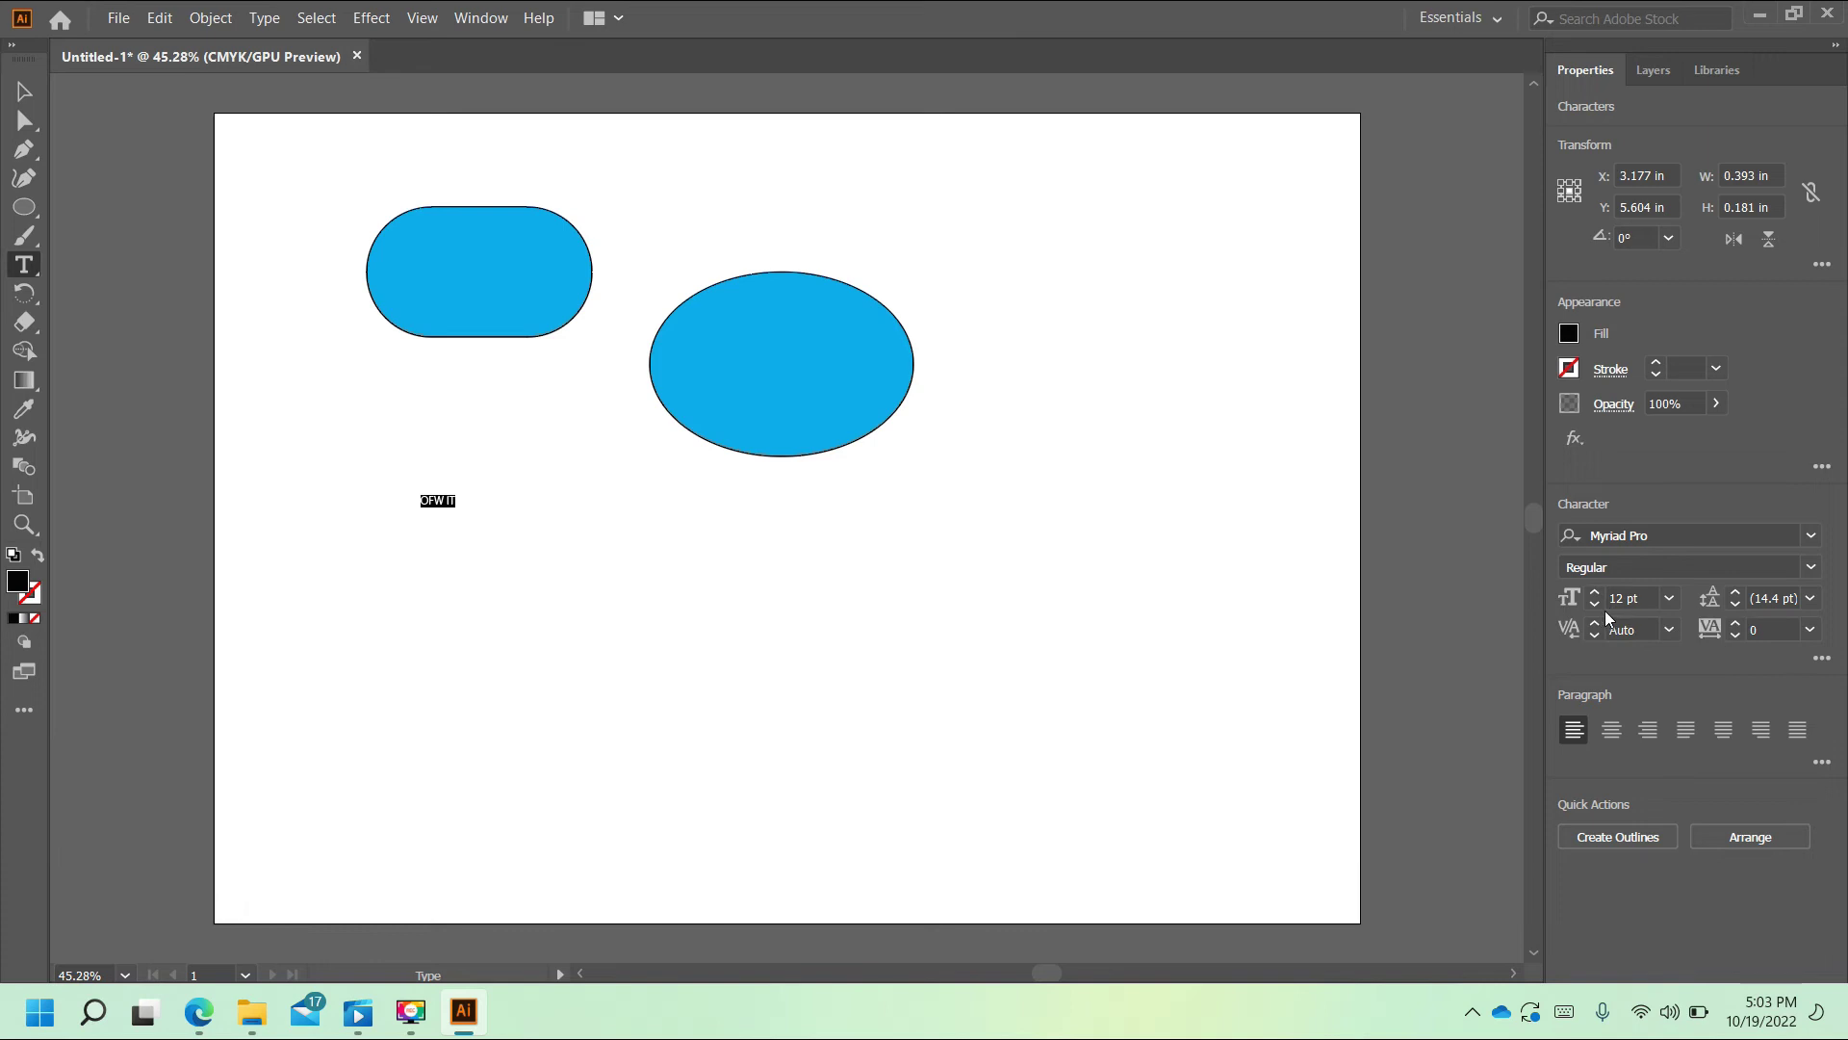
left_click(1669, 599)
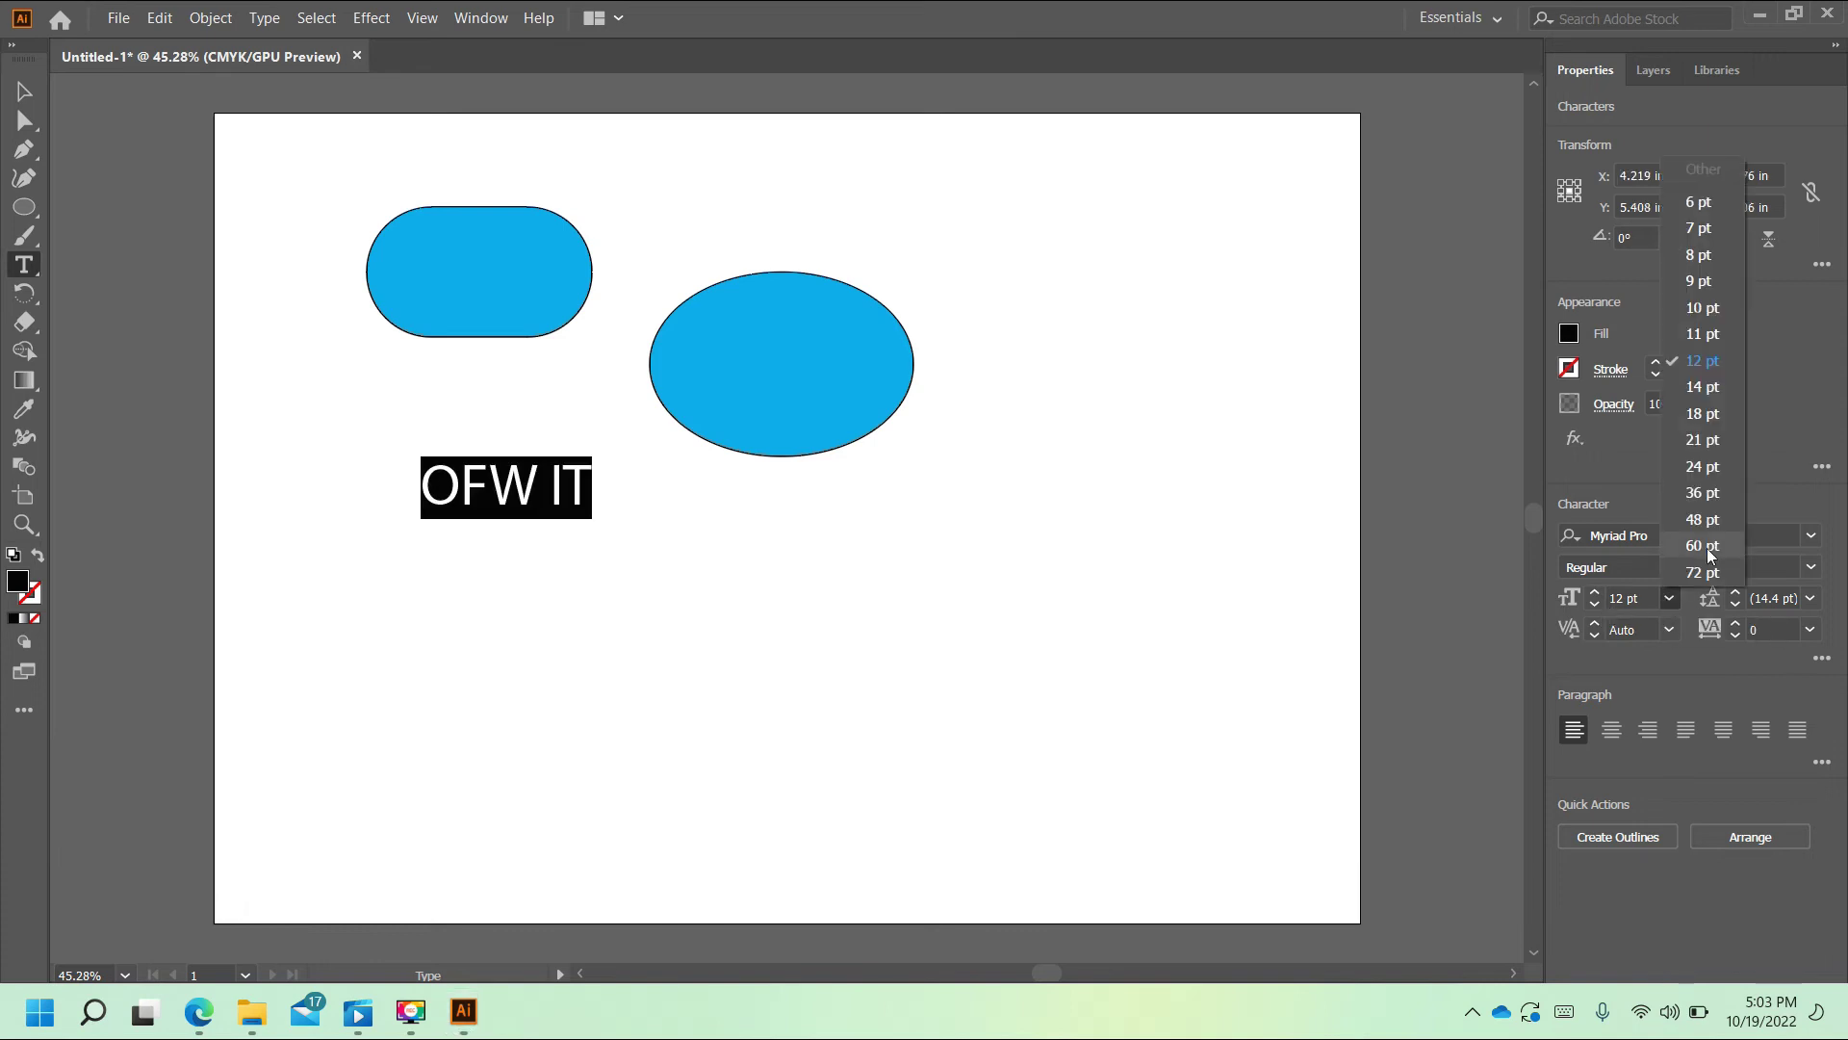
left_click(1808, 539)
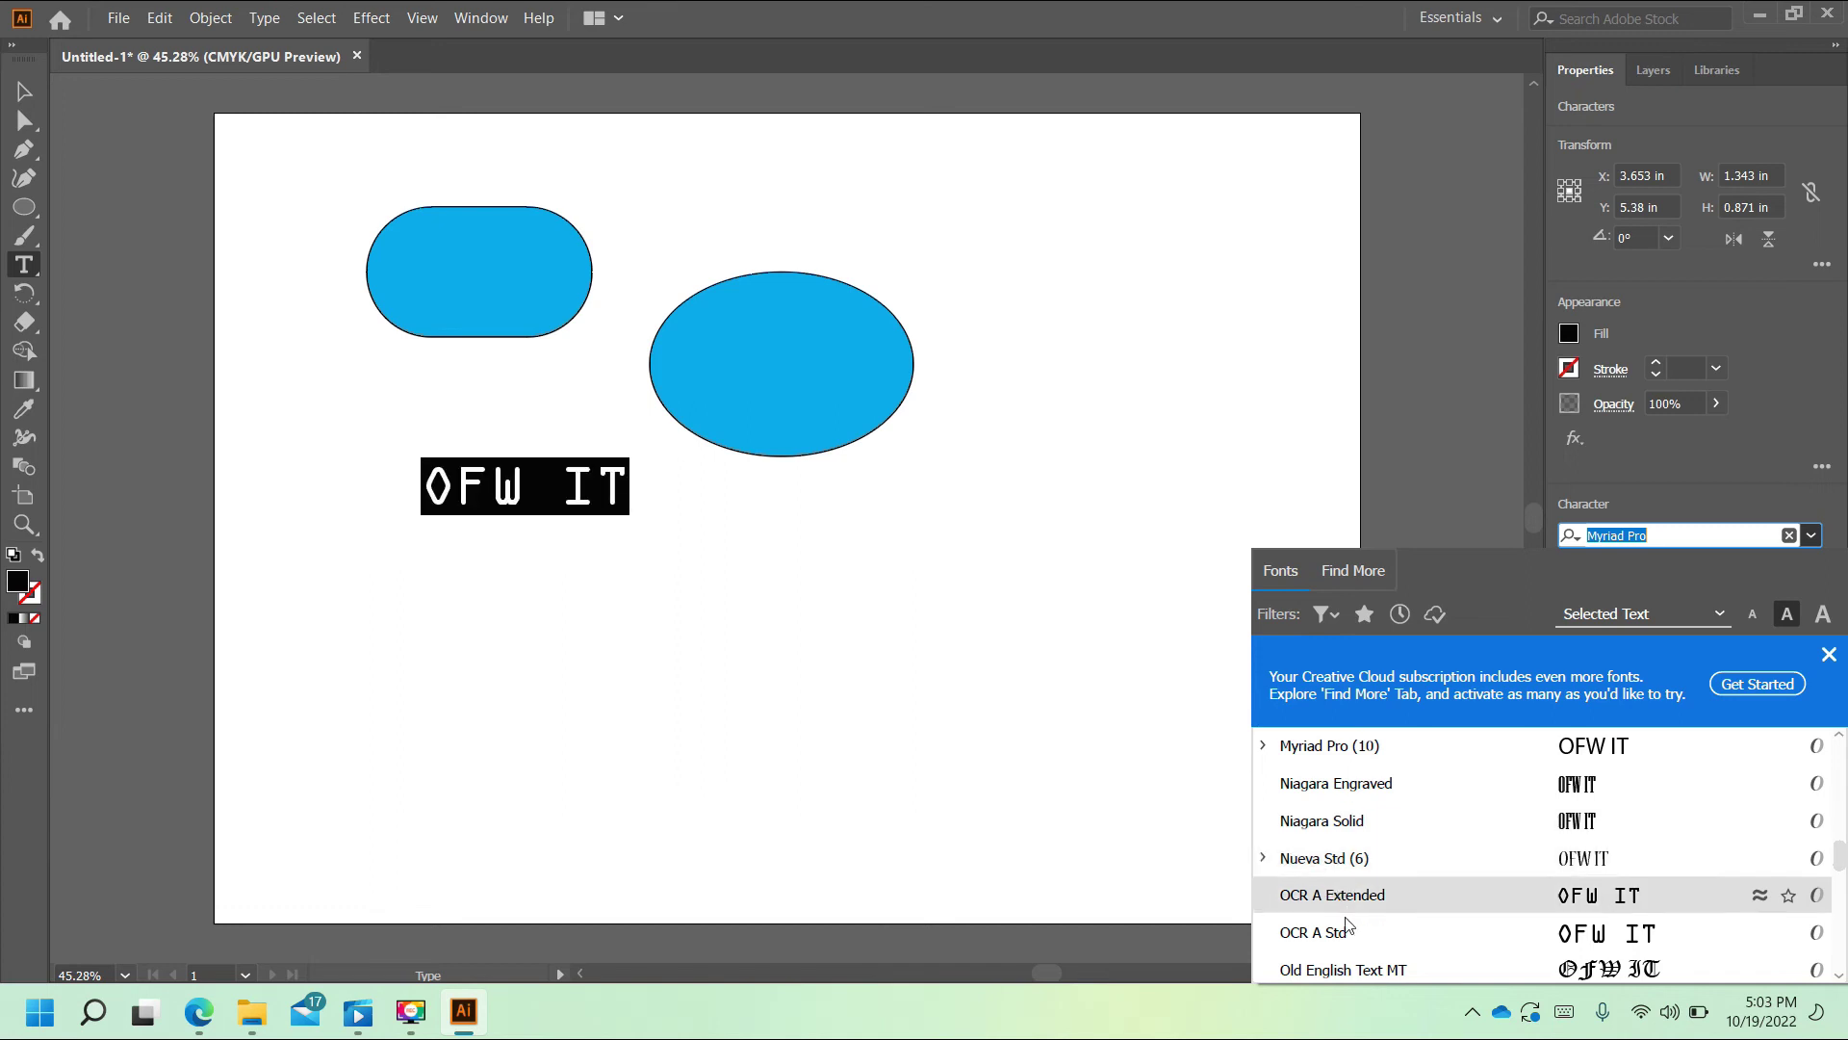
left_click(1295, 758)
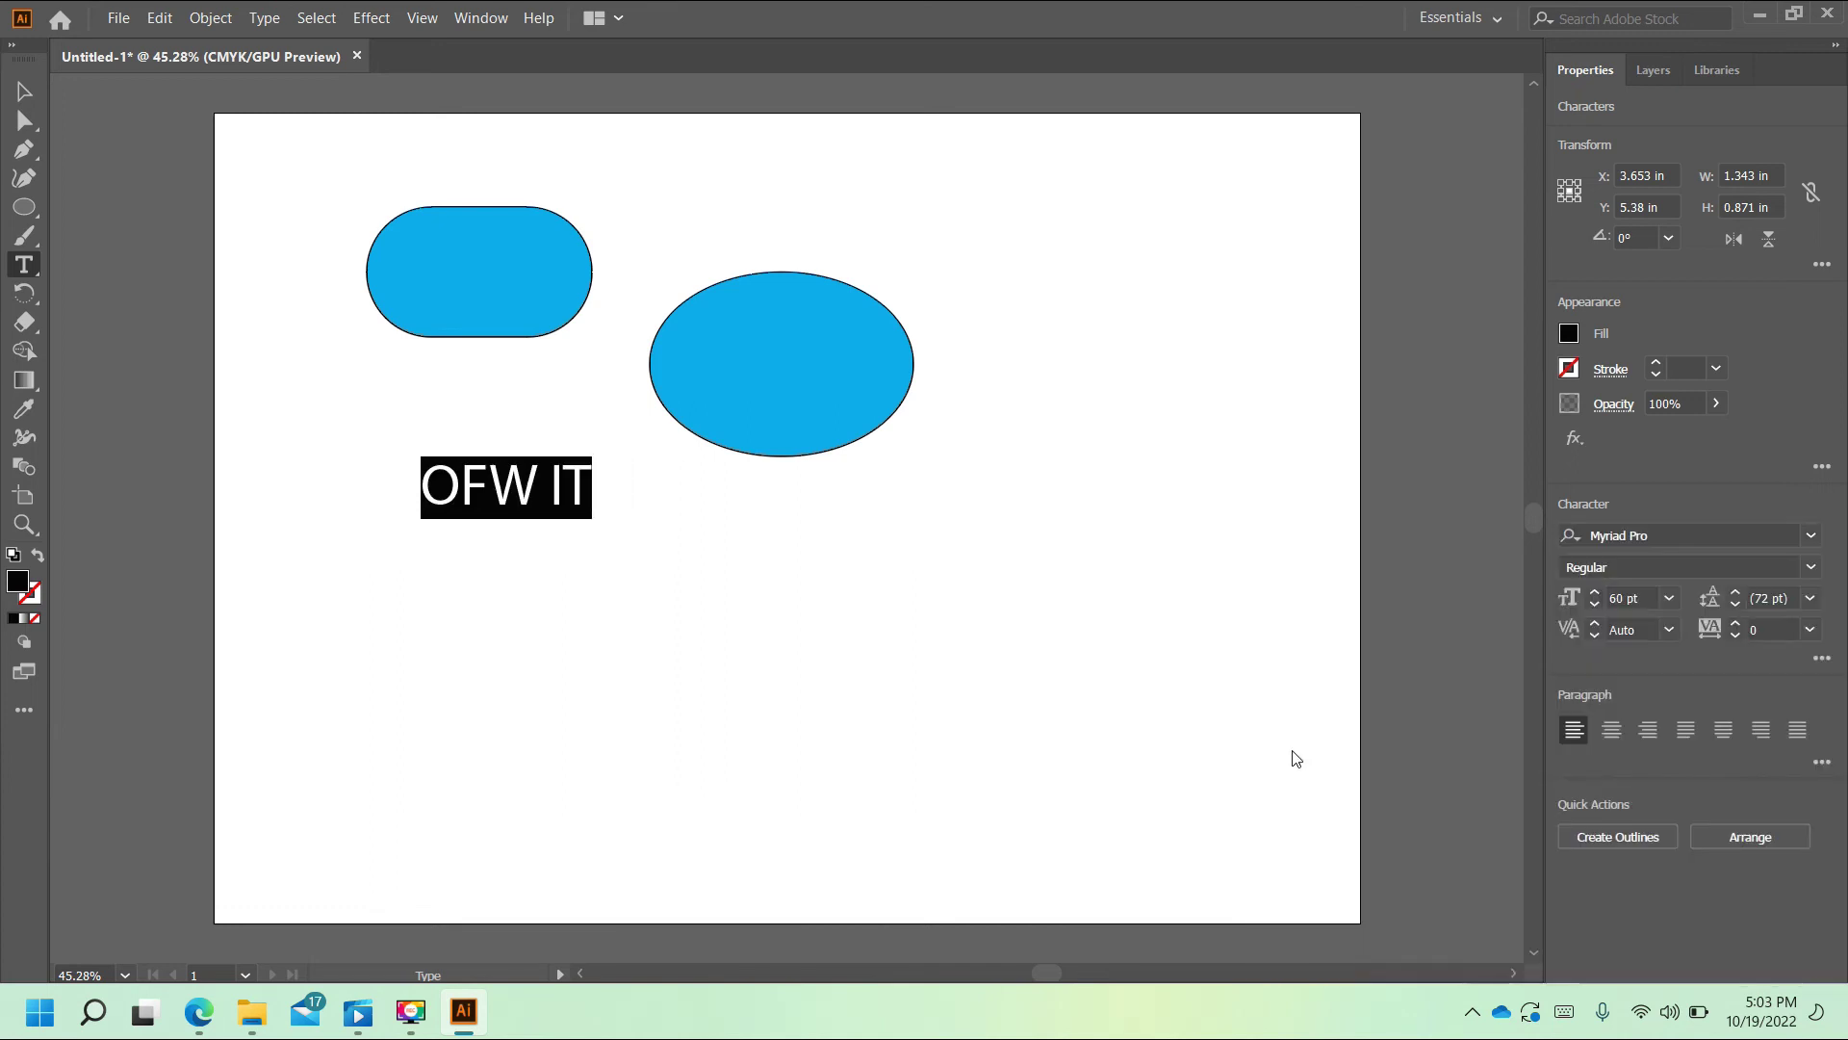
left_click(1810, 570)
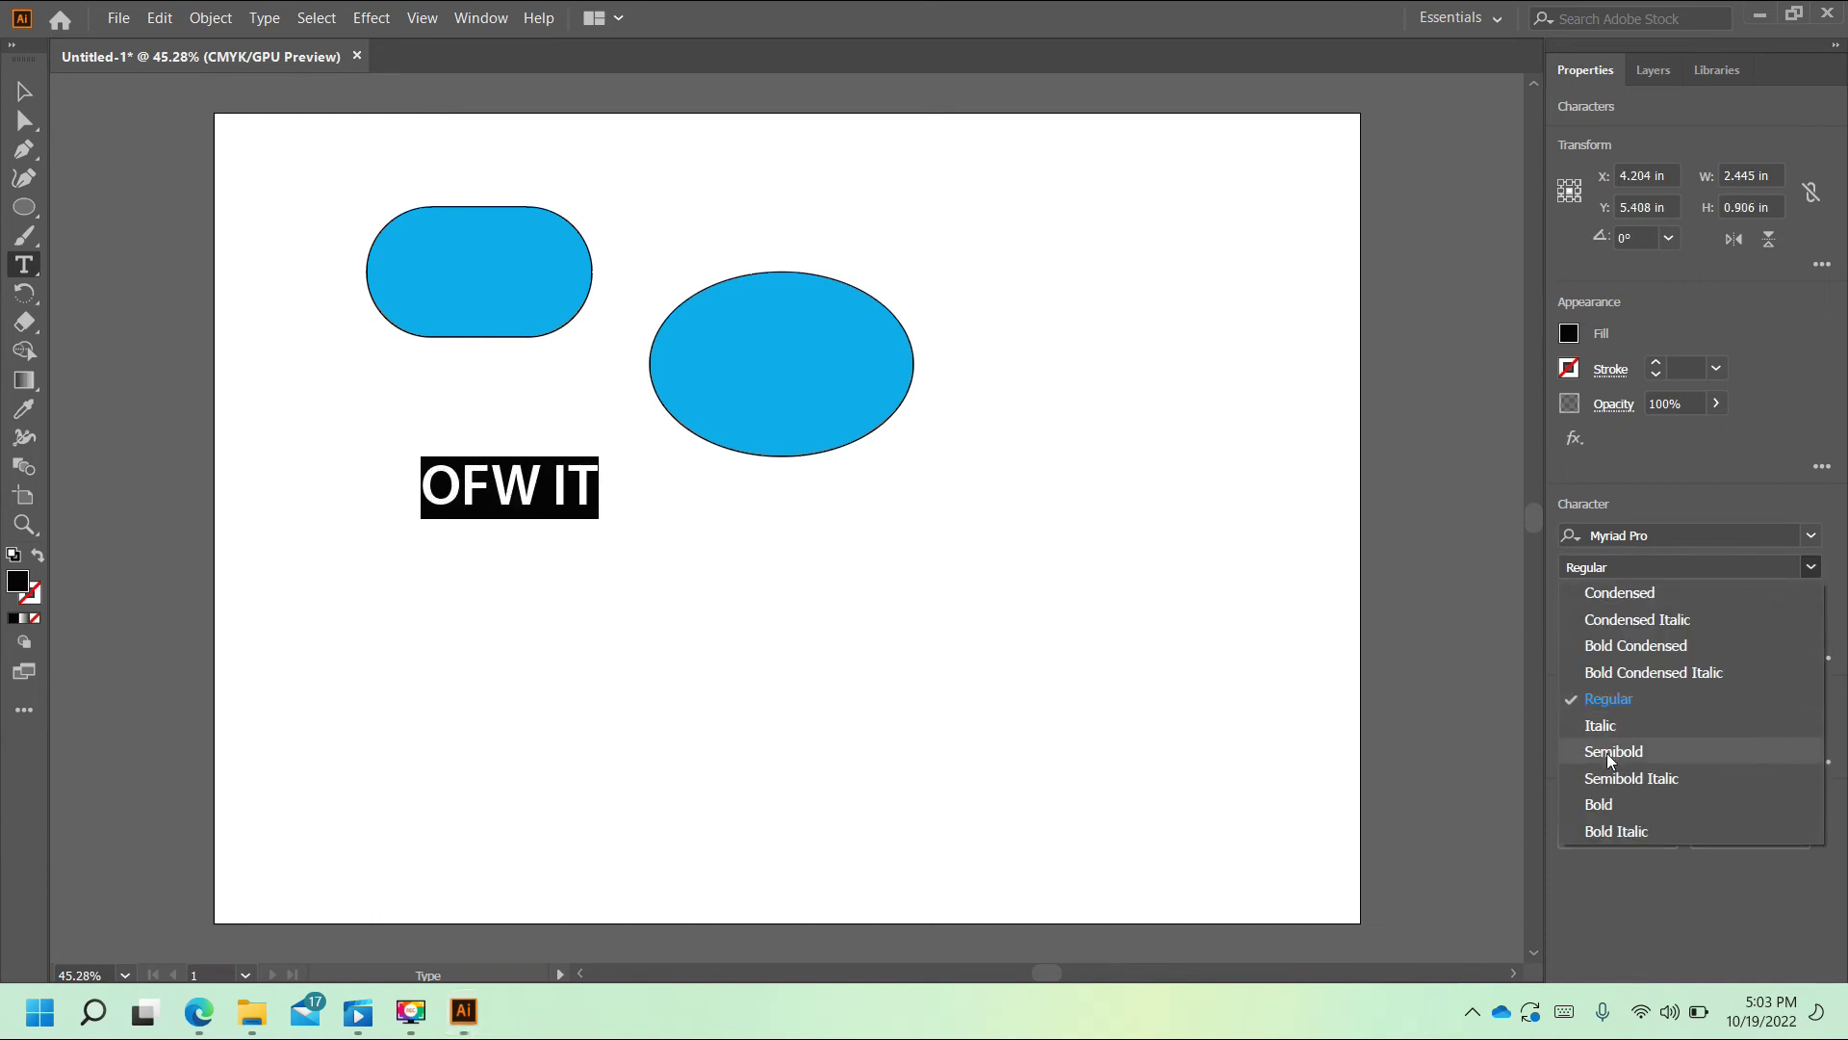
left_click(1609, 751)
left_click(24, 92)
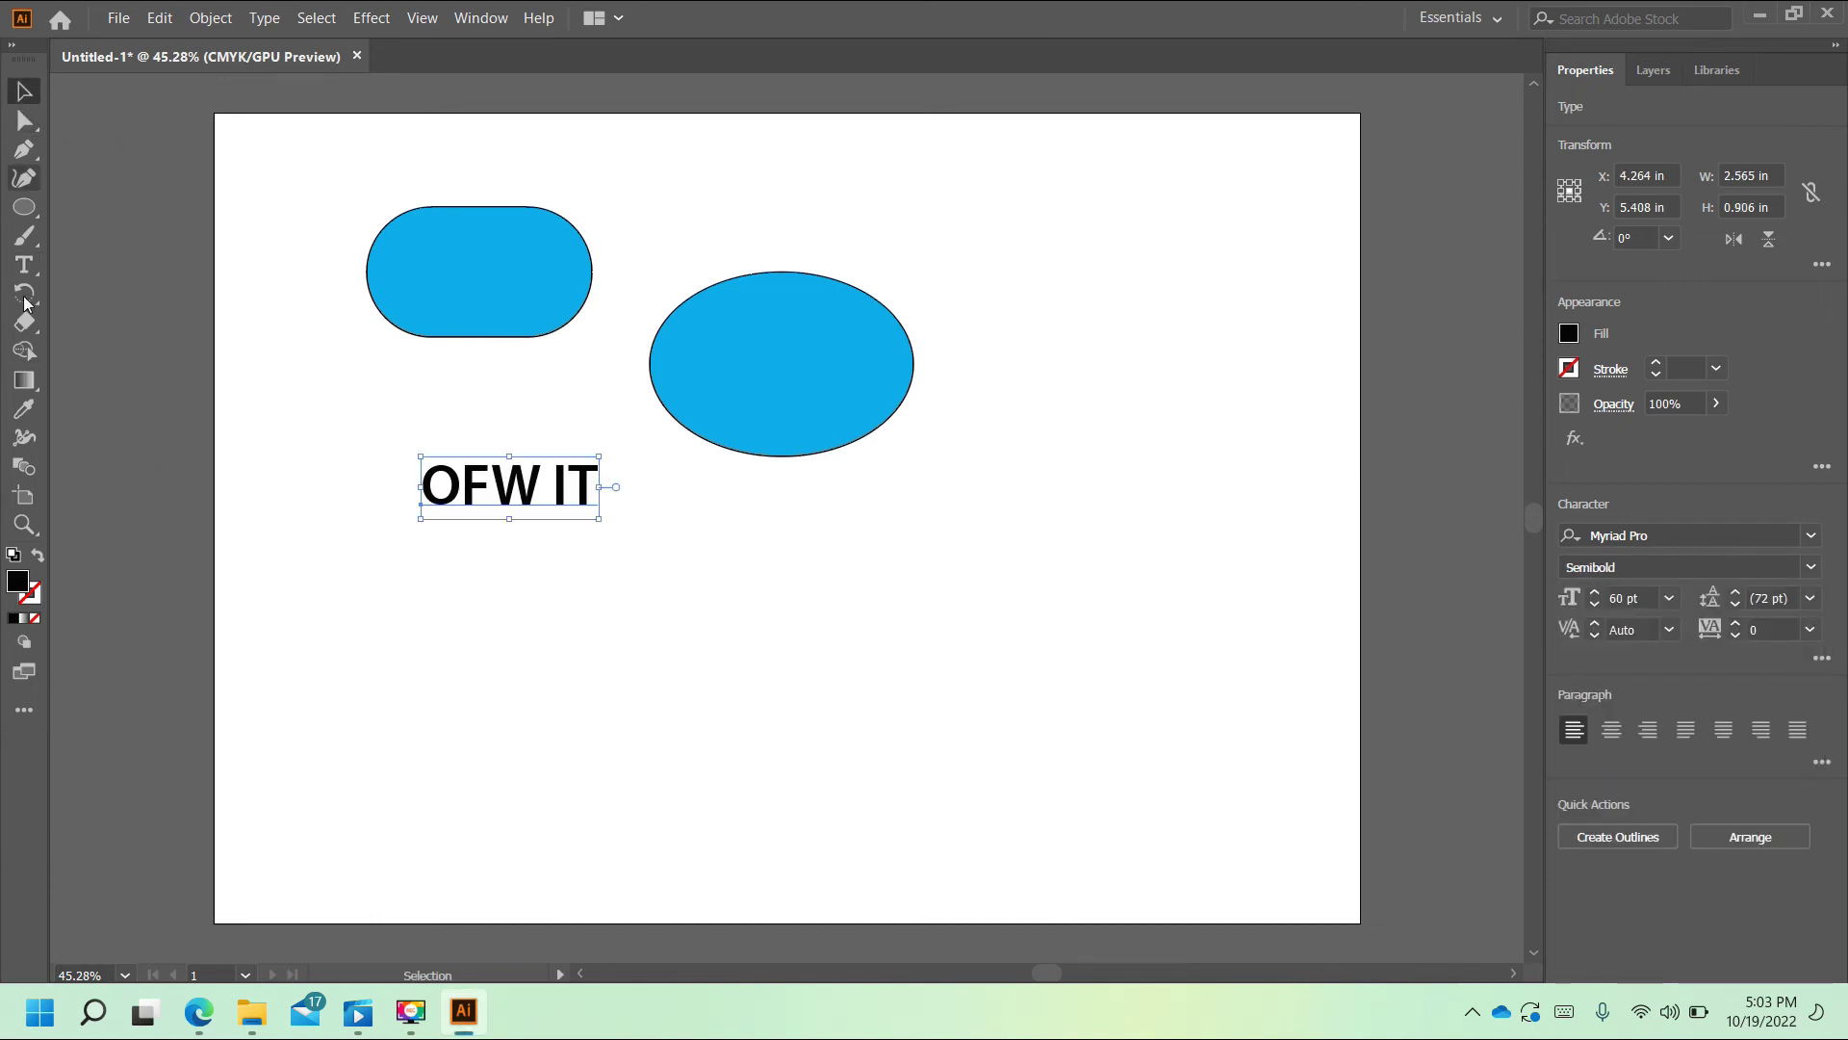
left_click(24, 380)
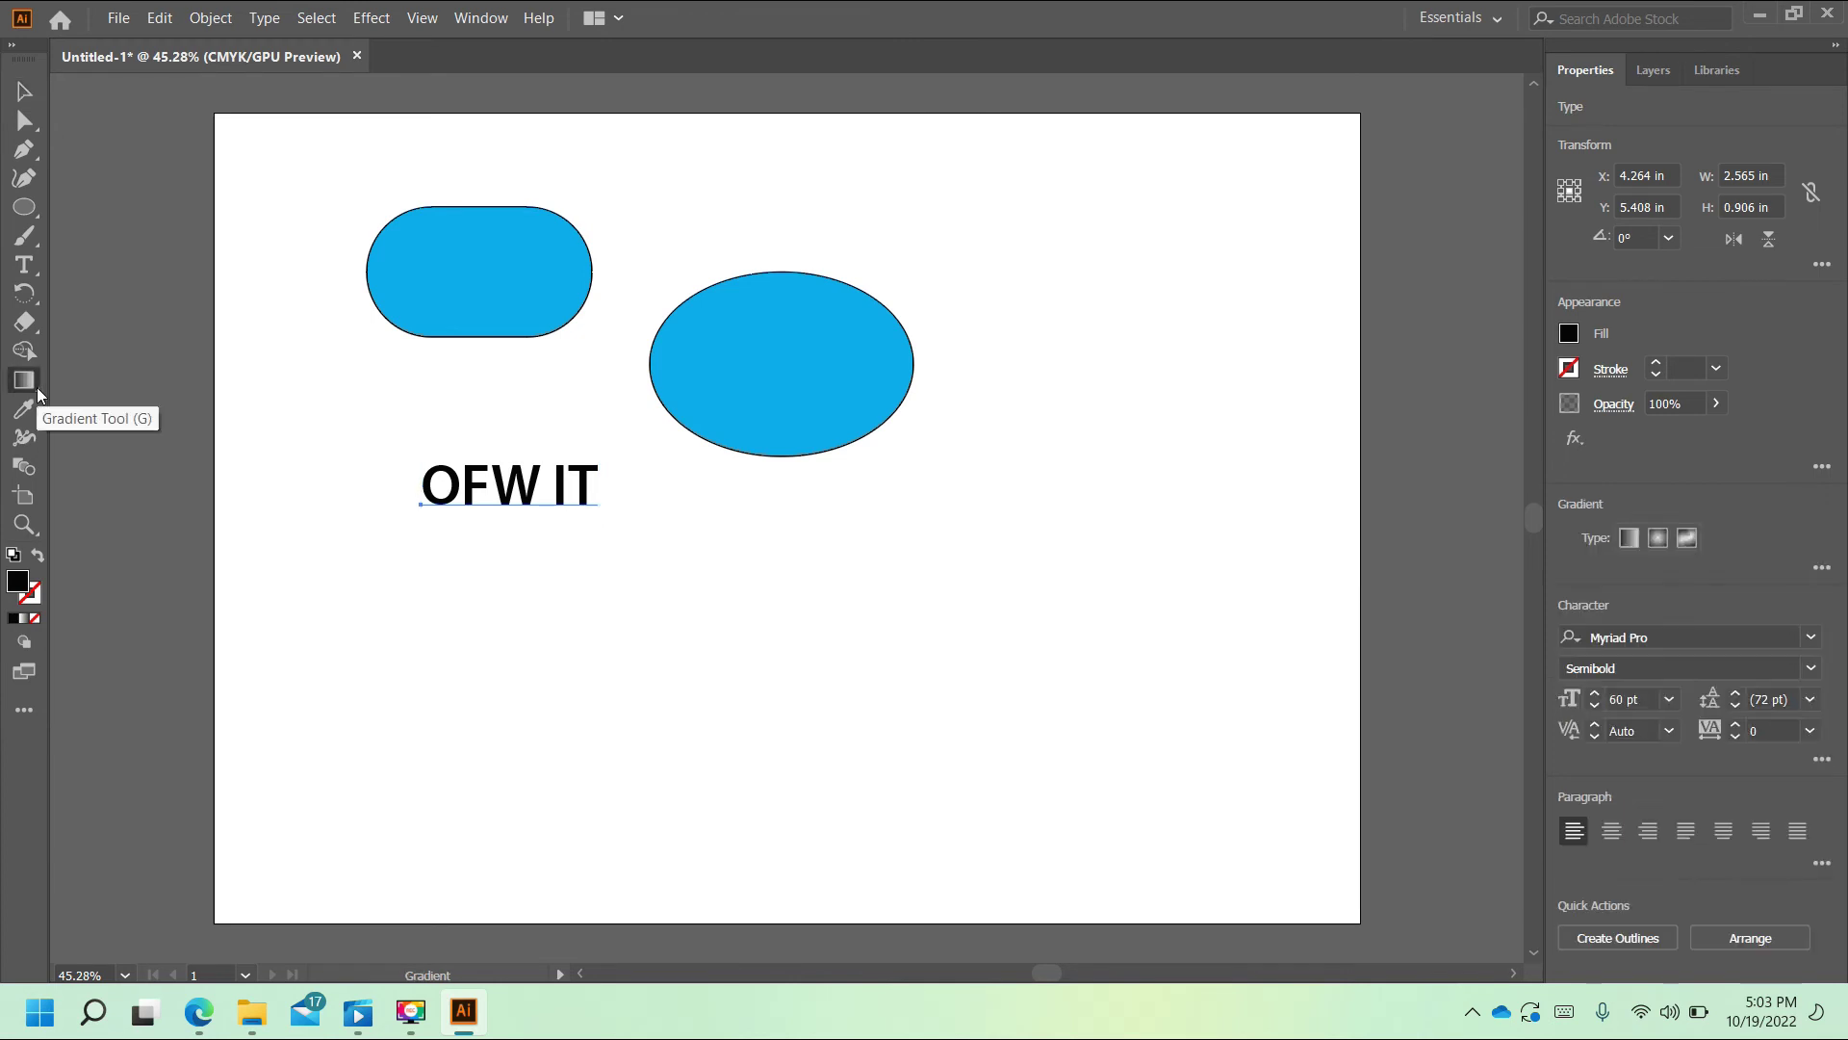
left_click(29, 92)
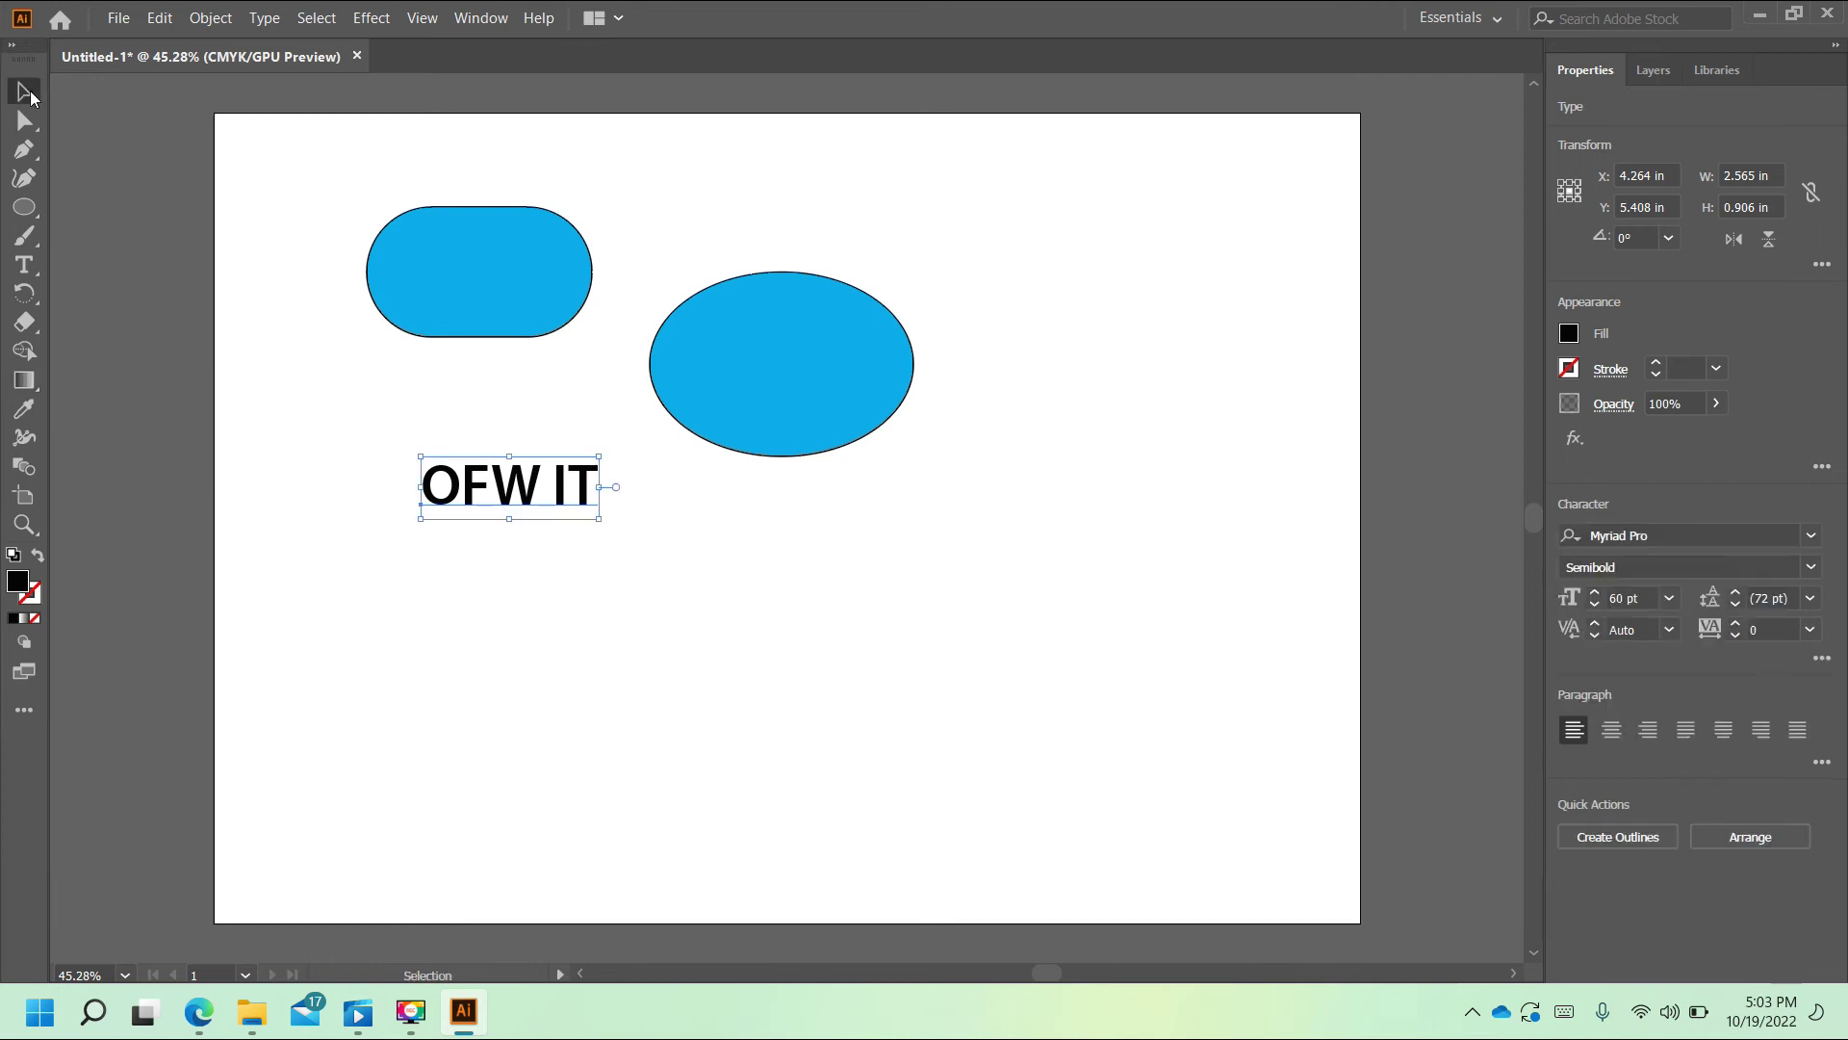
left_click(633, 605)
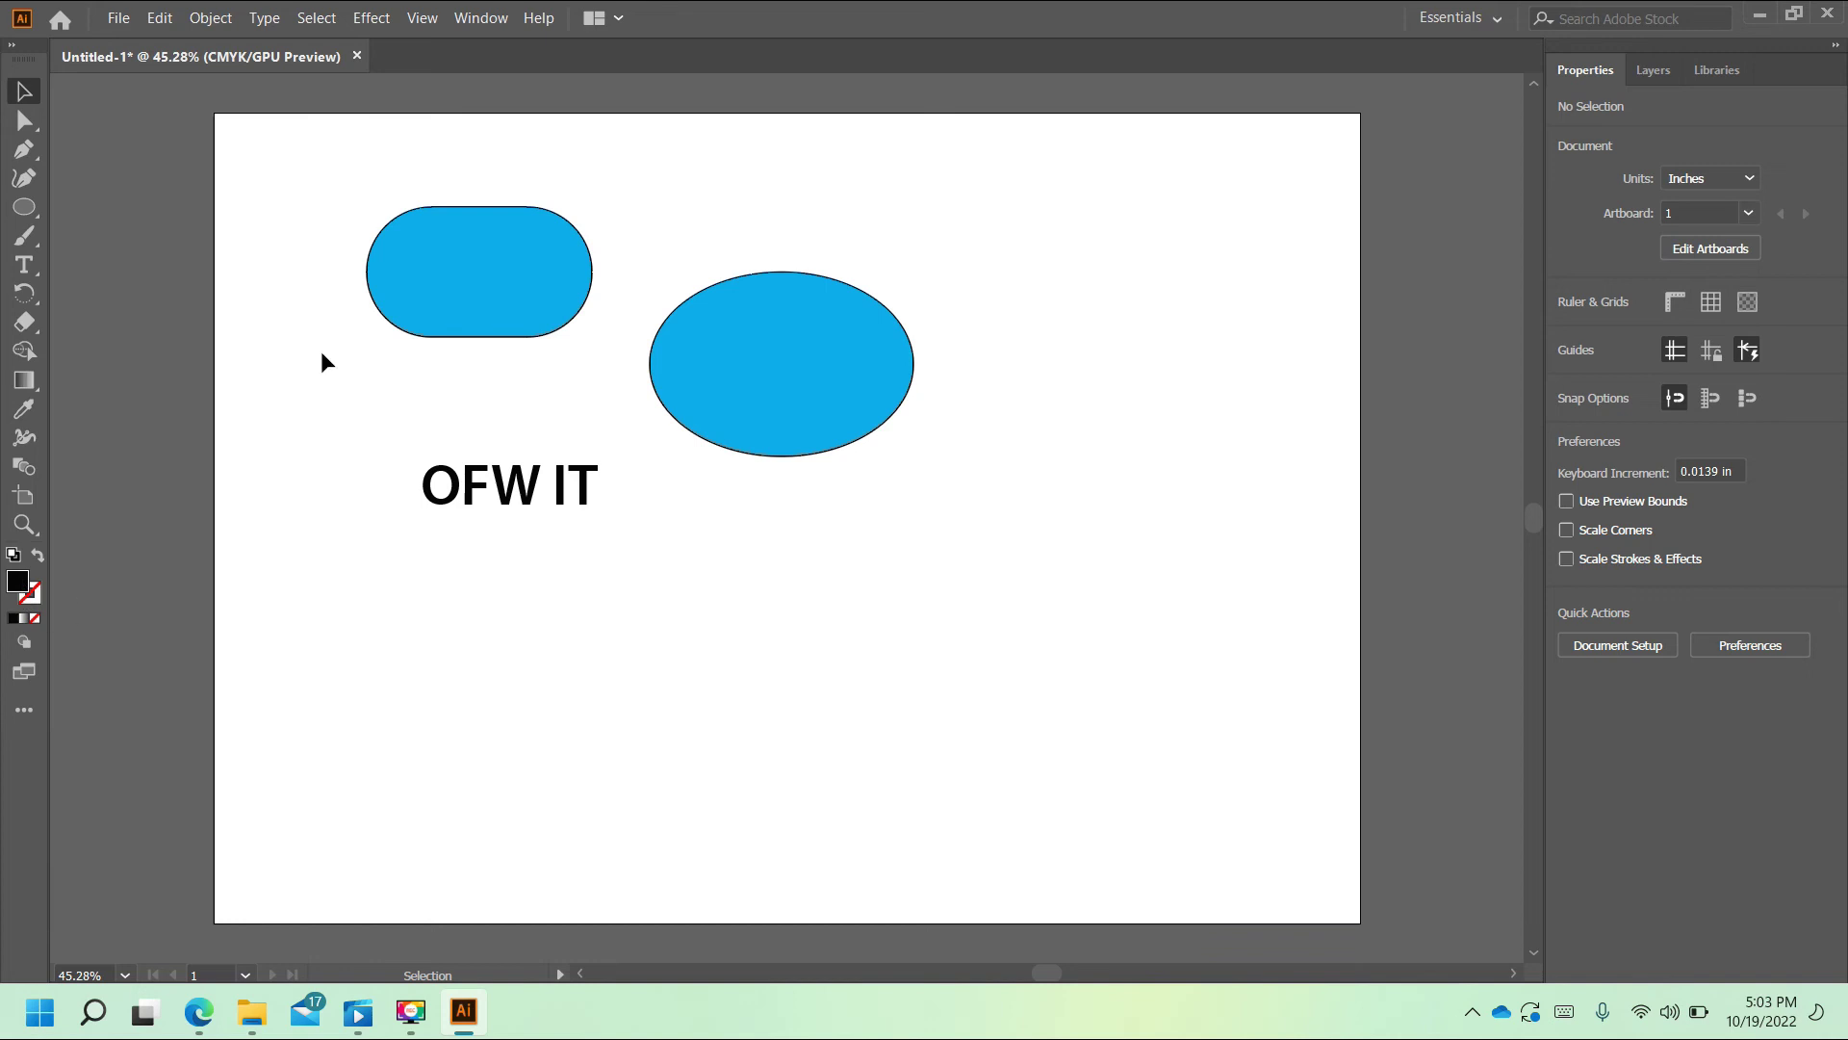
Step: Set the rounded rectangle's stroke to None
left_click(563, 307)
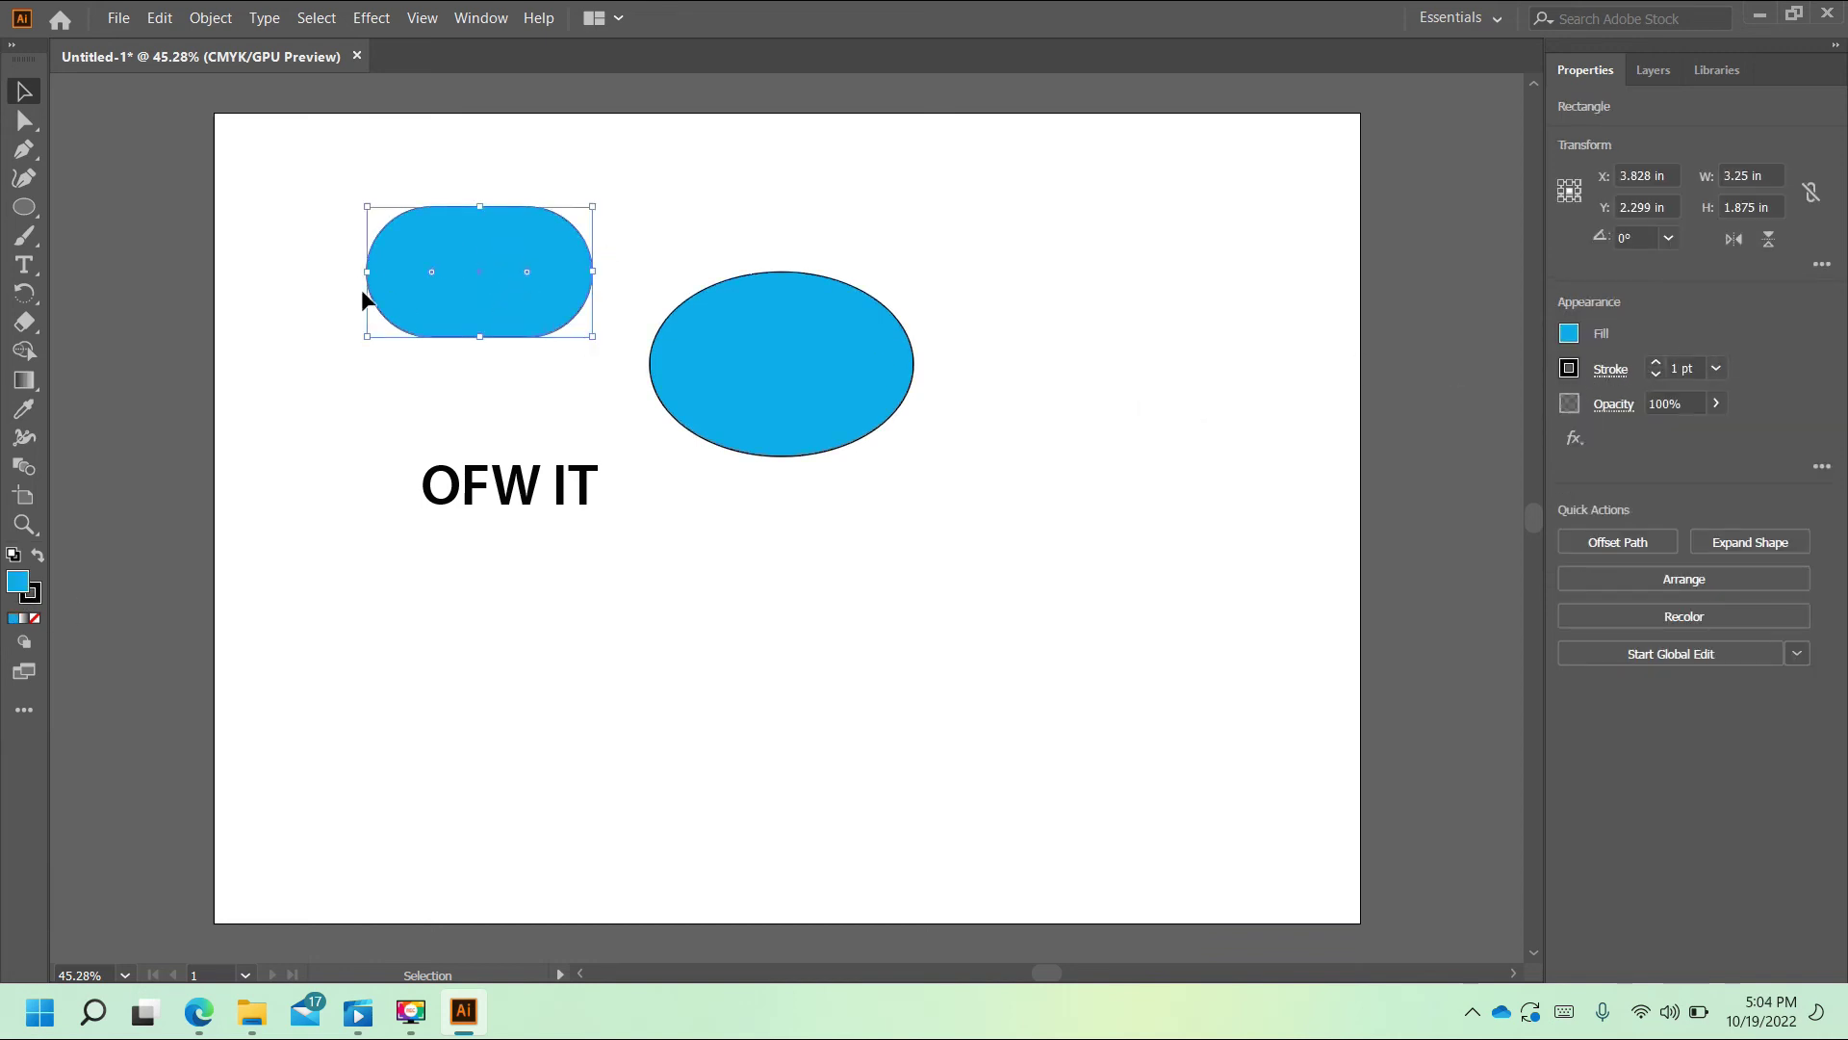
left_click(782, 236)
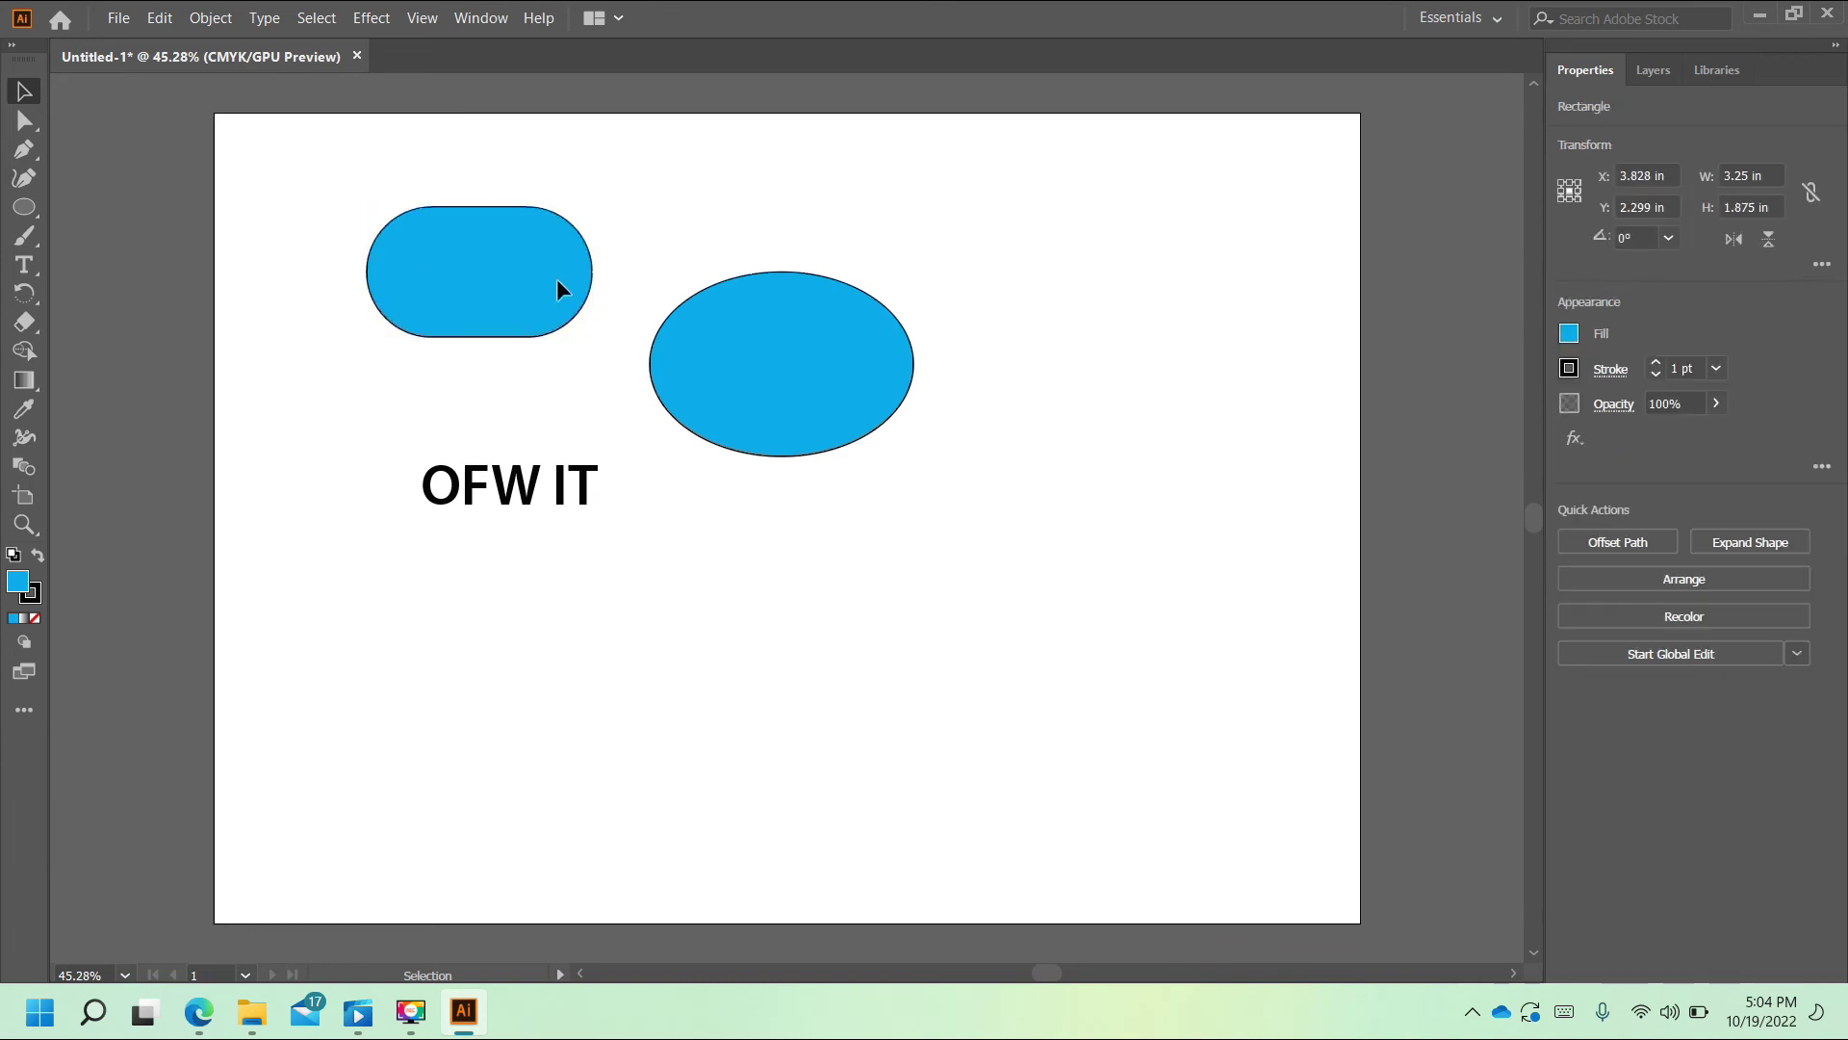
left_click(539, 284)
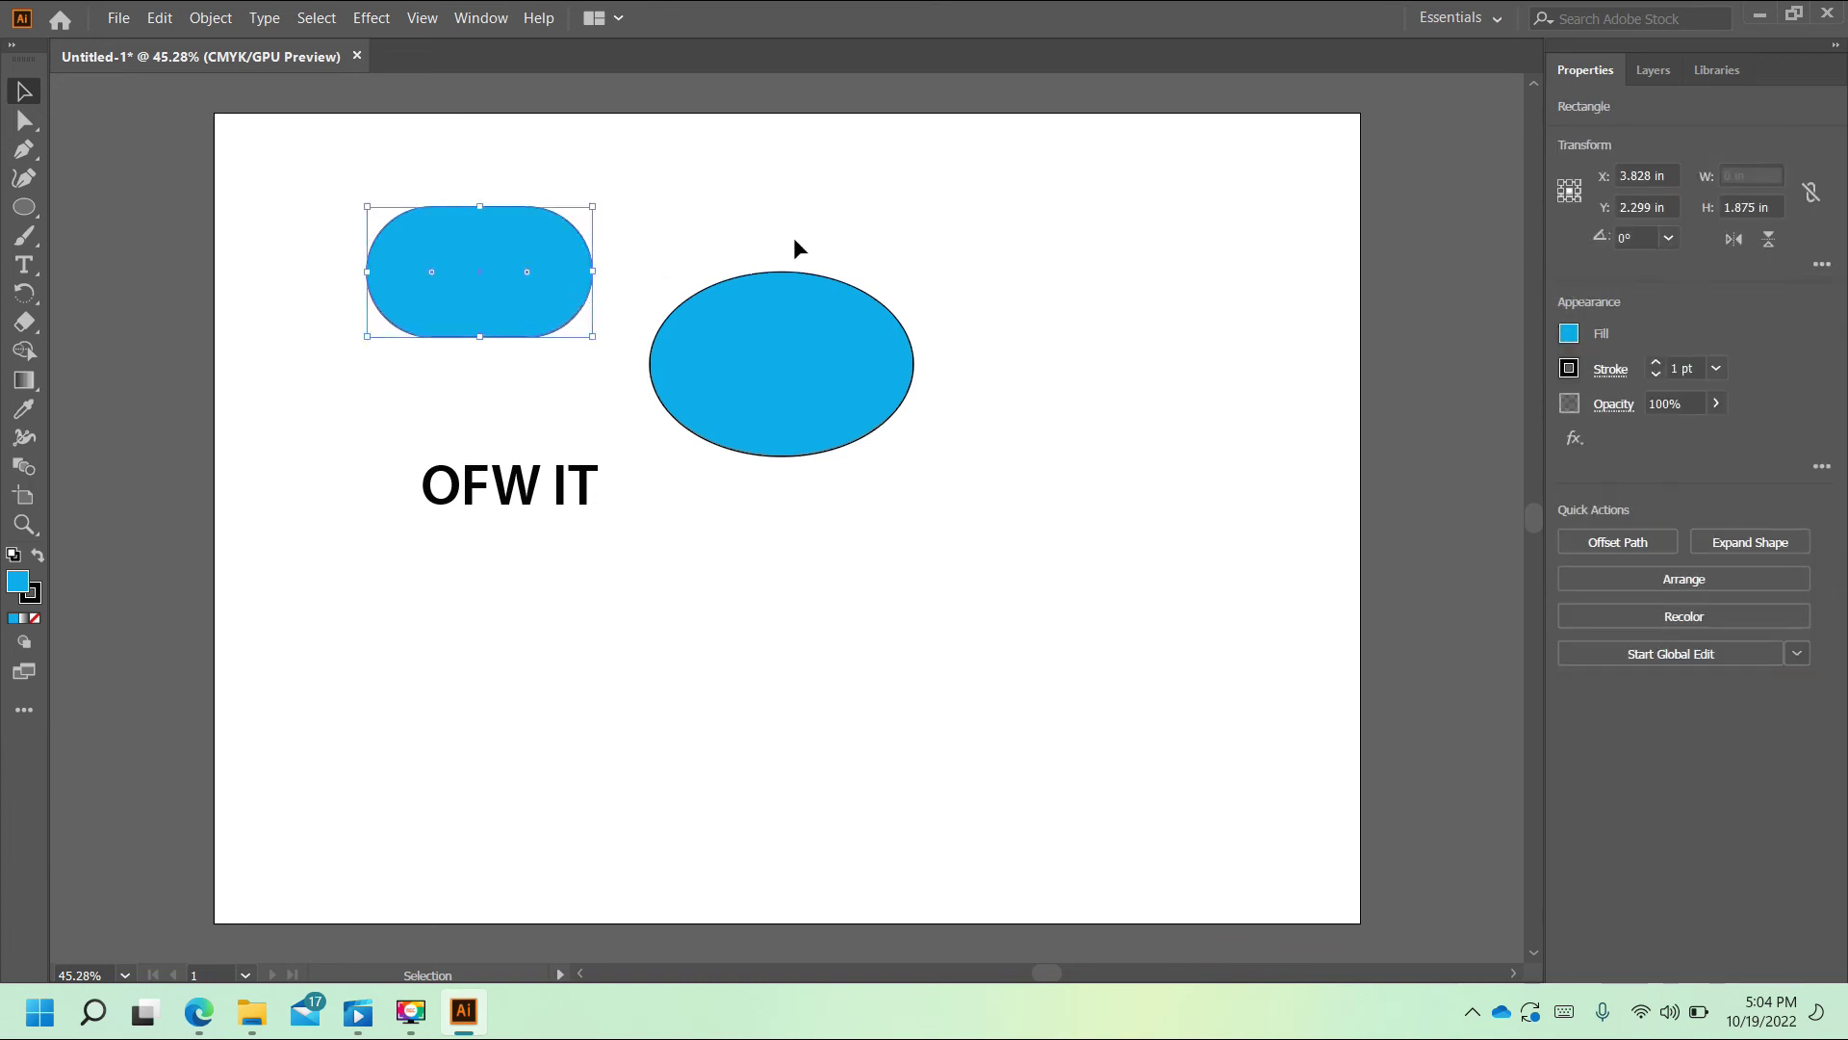
left_click(1716, 368)
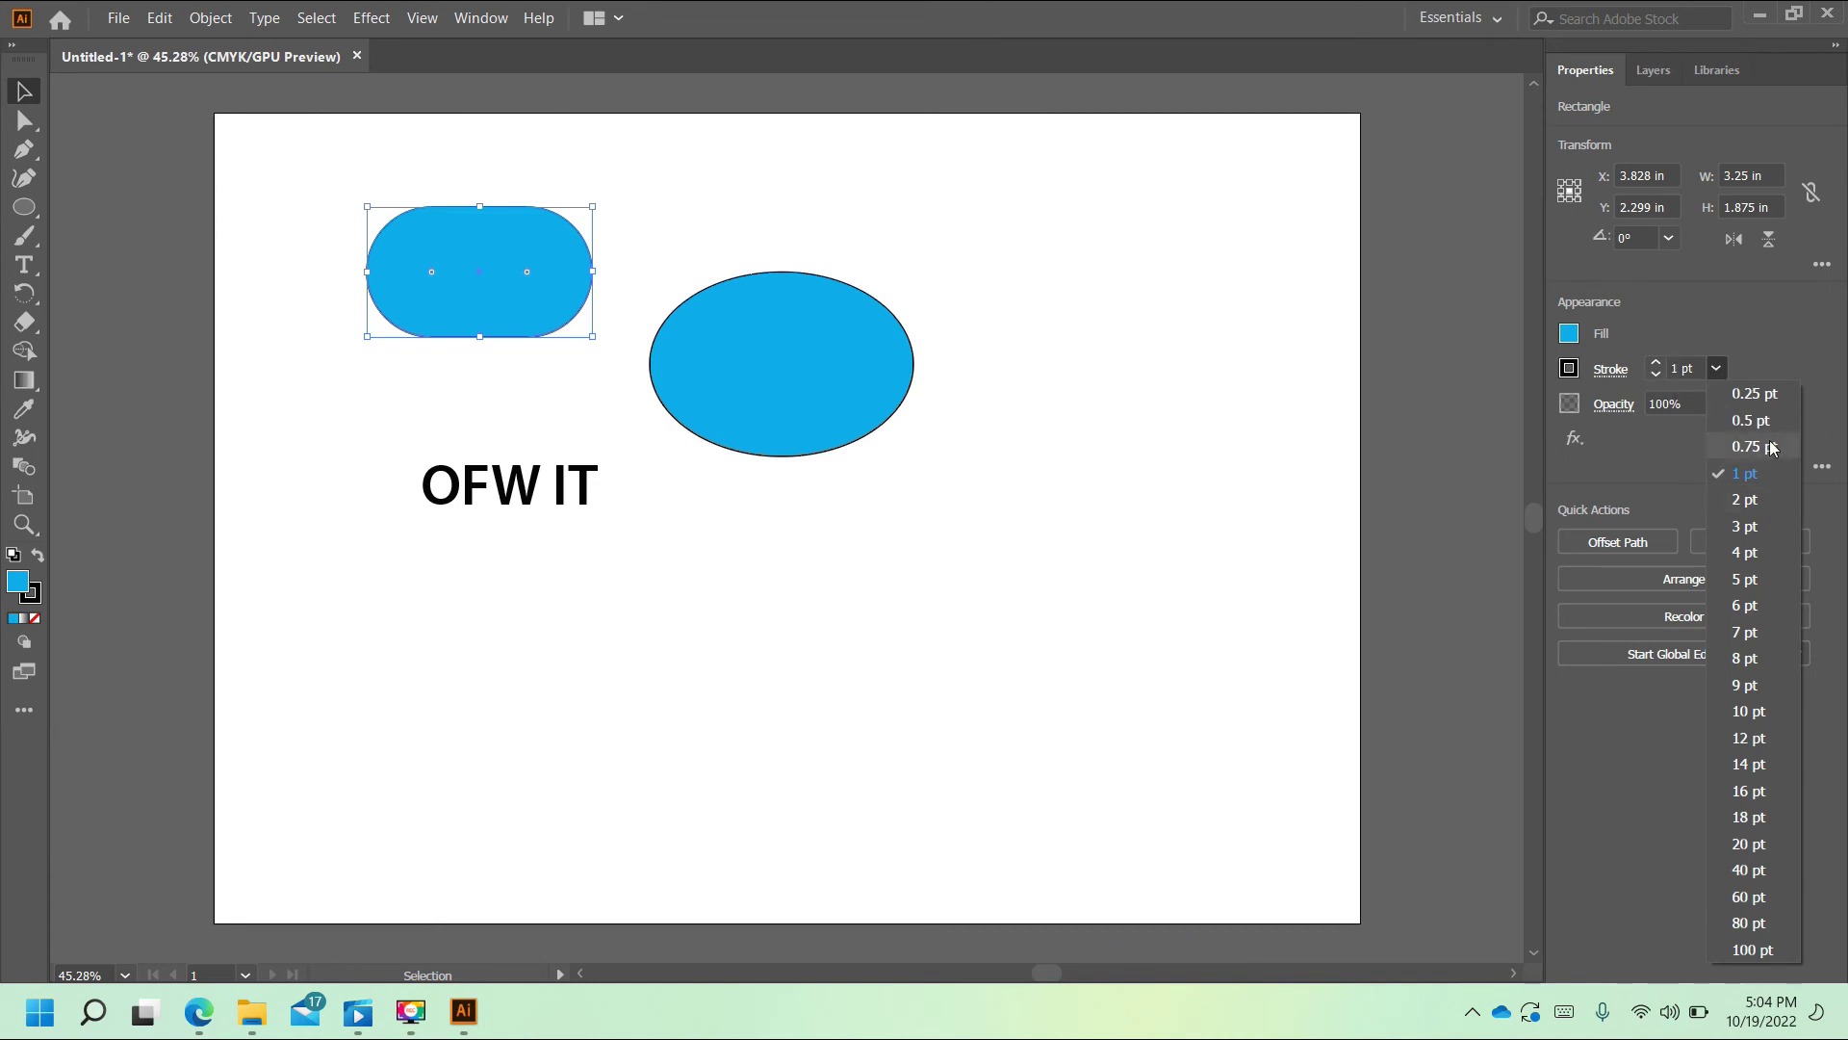
left_click(1575, 377)
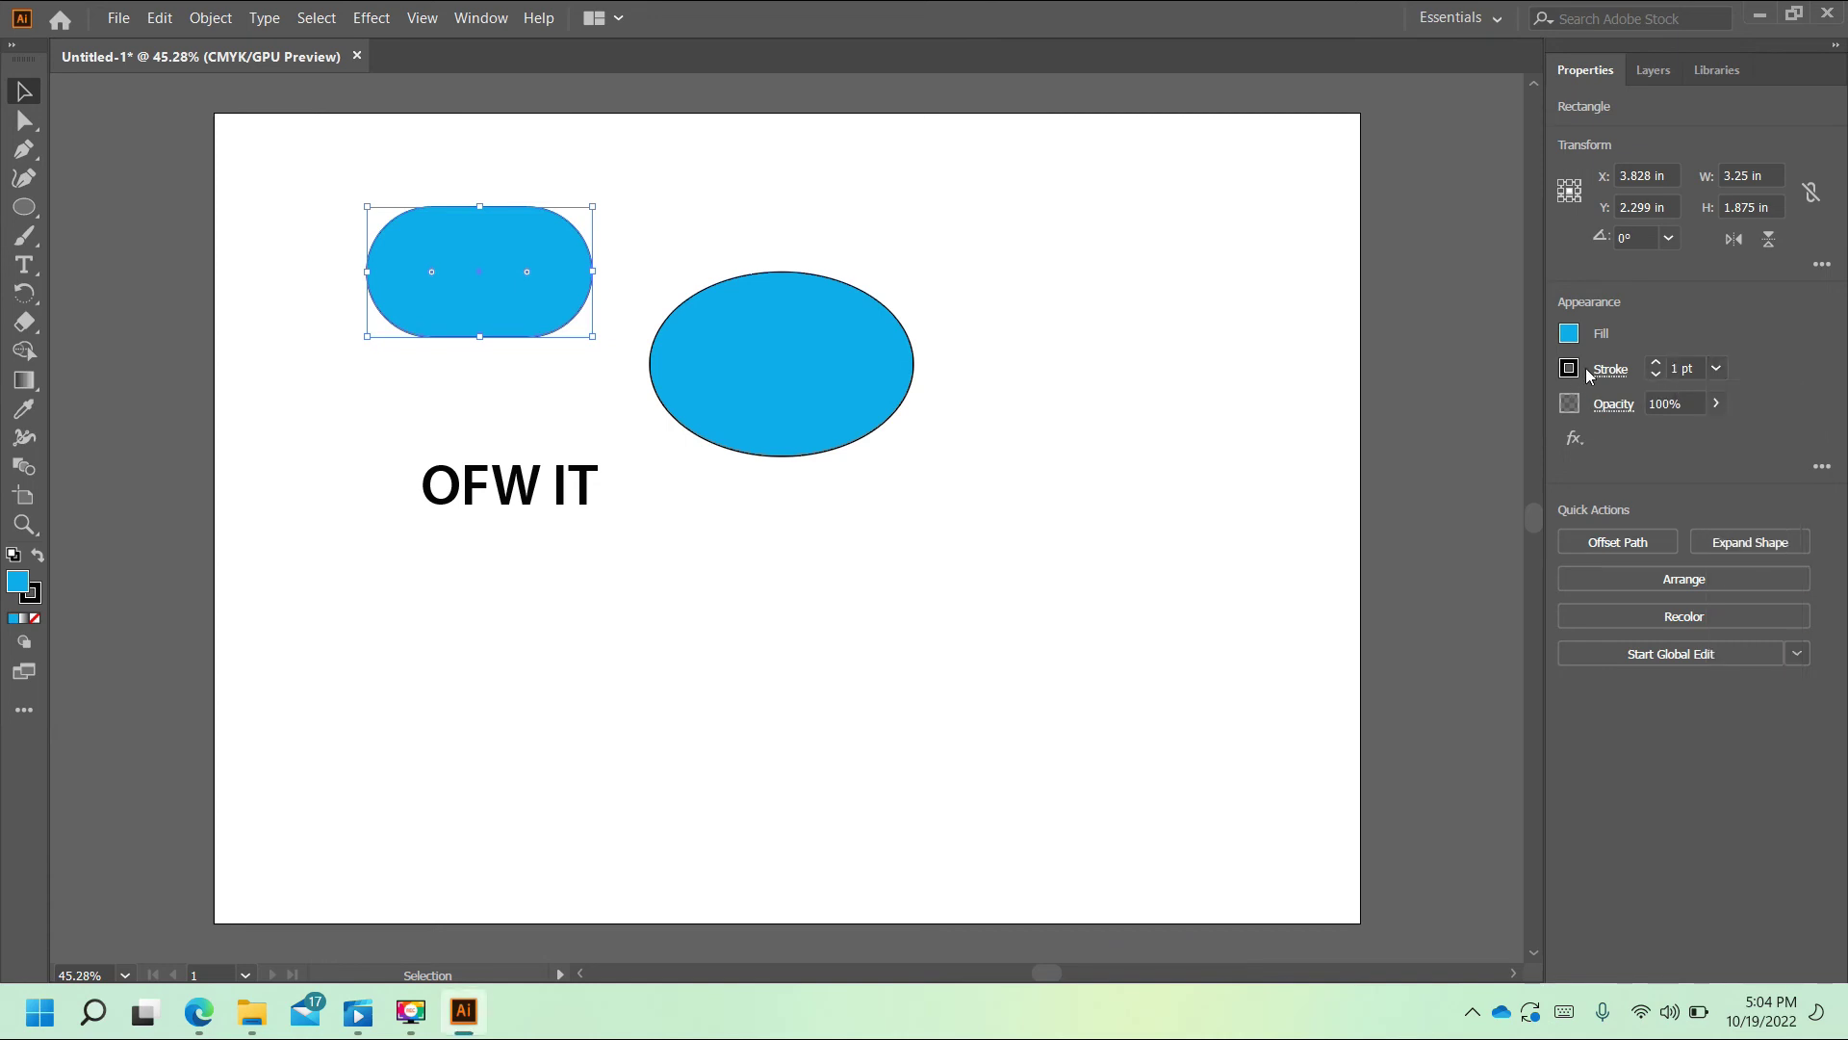
left_click(1573, 370)
left_click(1569, 369)
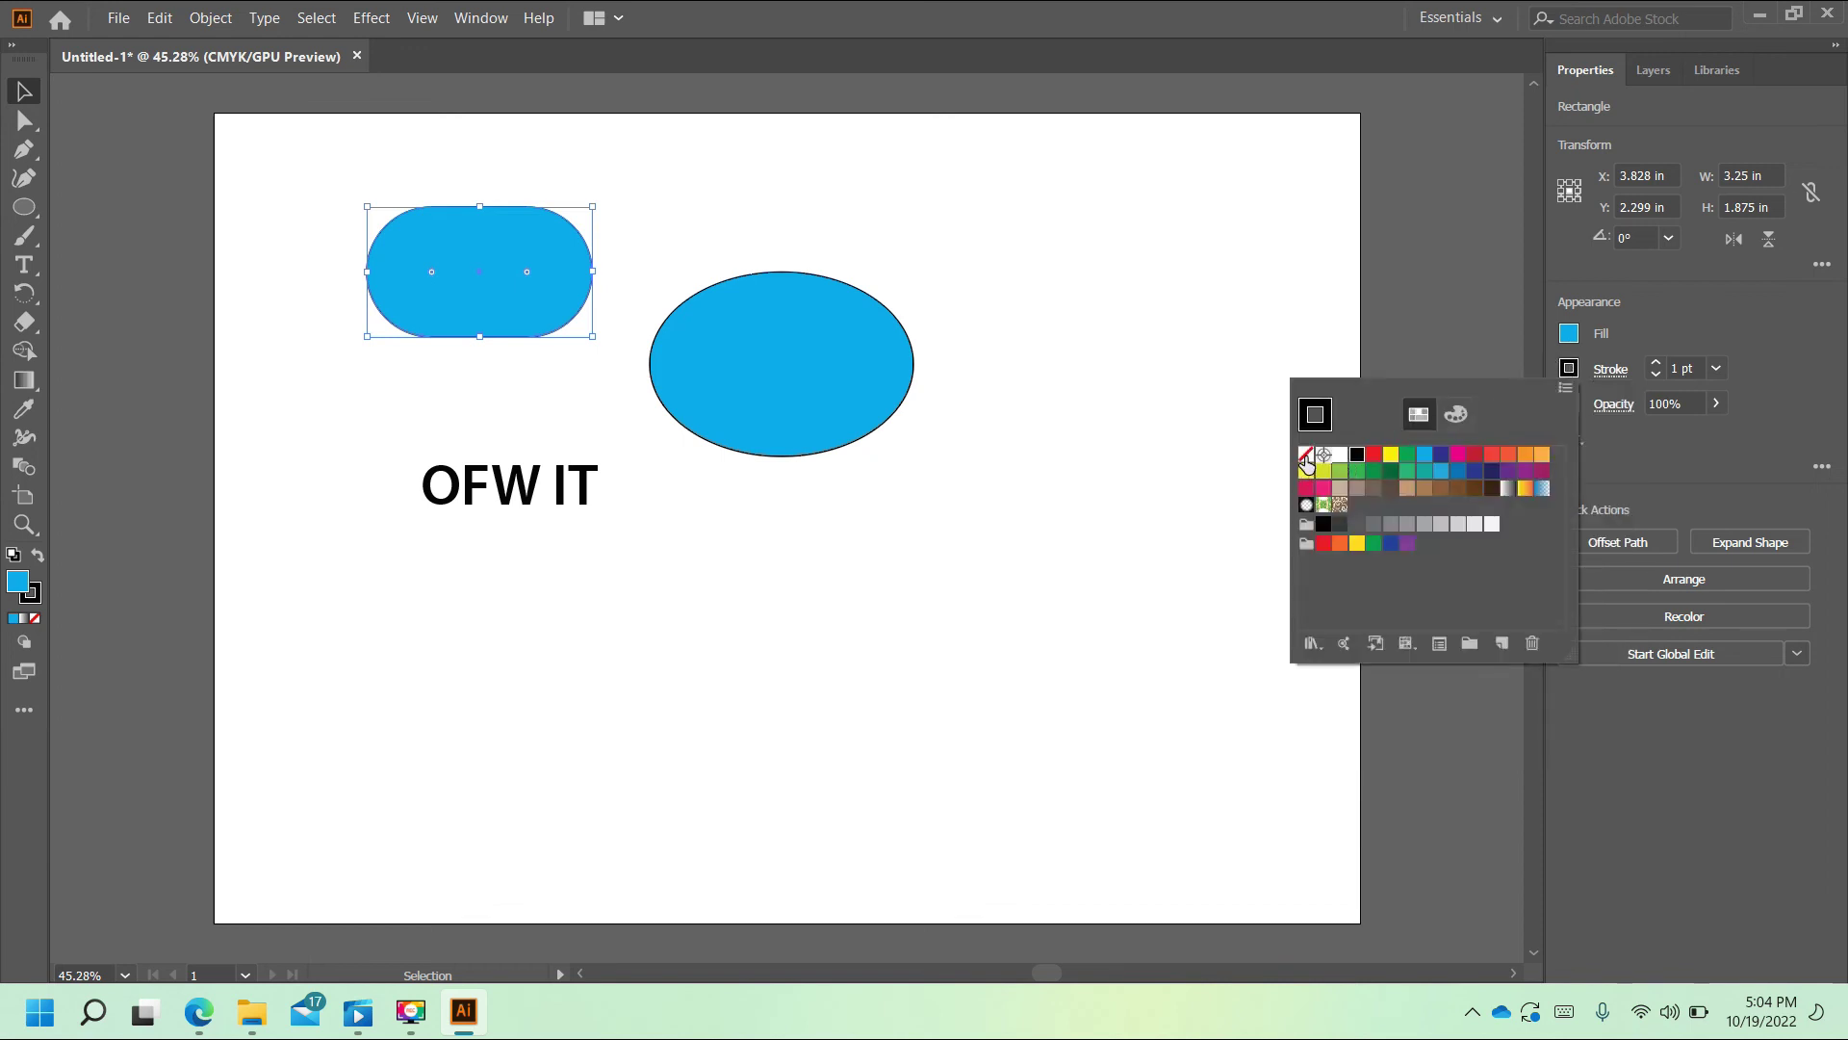
left_click(1306, 454)
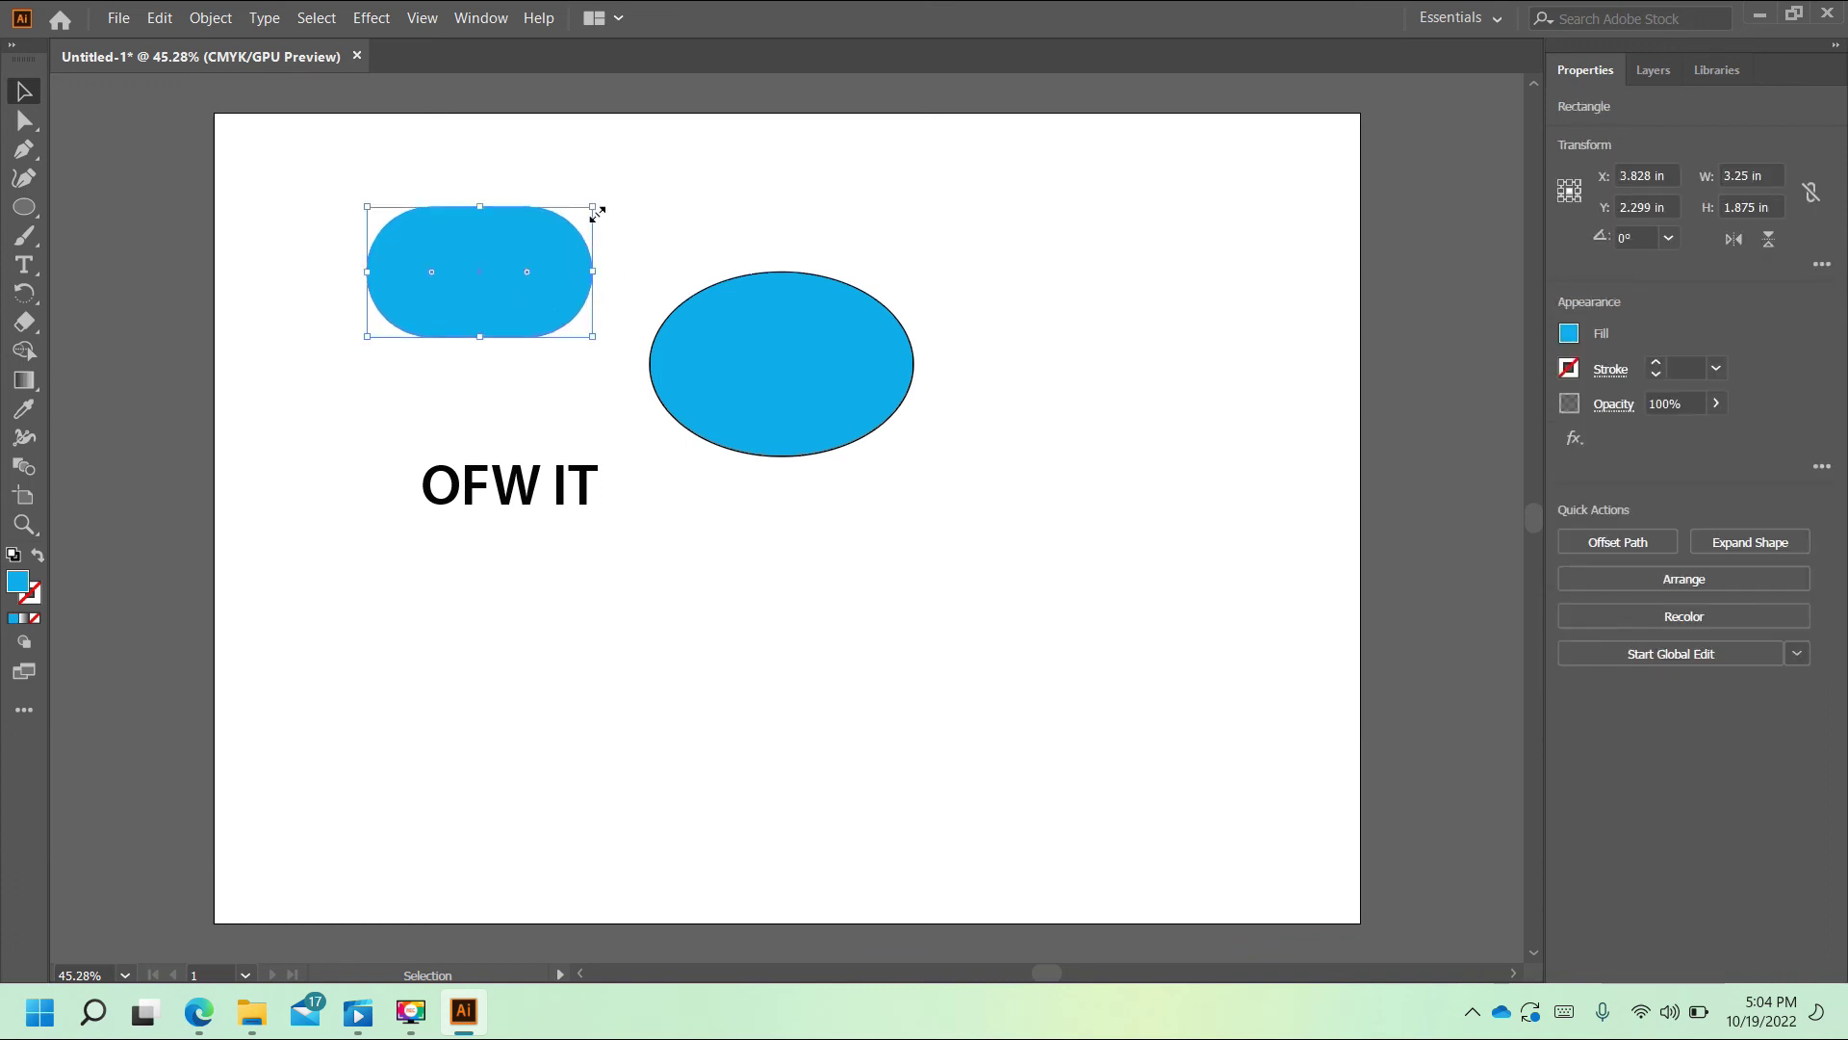
Step: Enlarge the pill up and right, and move the ellipse down beside the OFW IT text
left_click_drag(597, 213, 754, 152)
left_click(886, 202)
left_click_drag(814, 372, 871, 523)
left_click(578, 347)
left_click(958, 510)
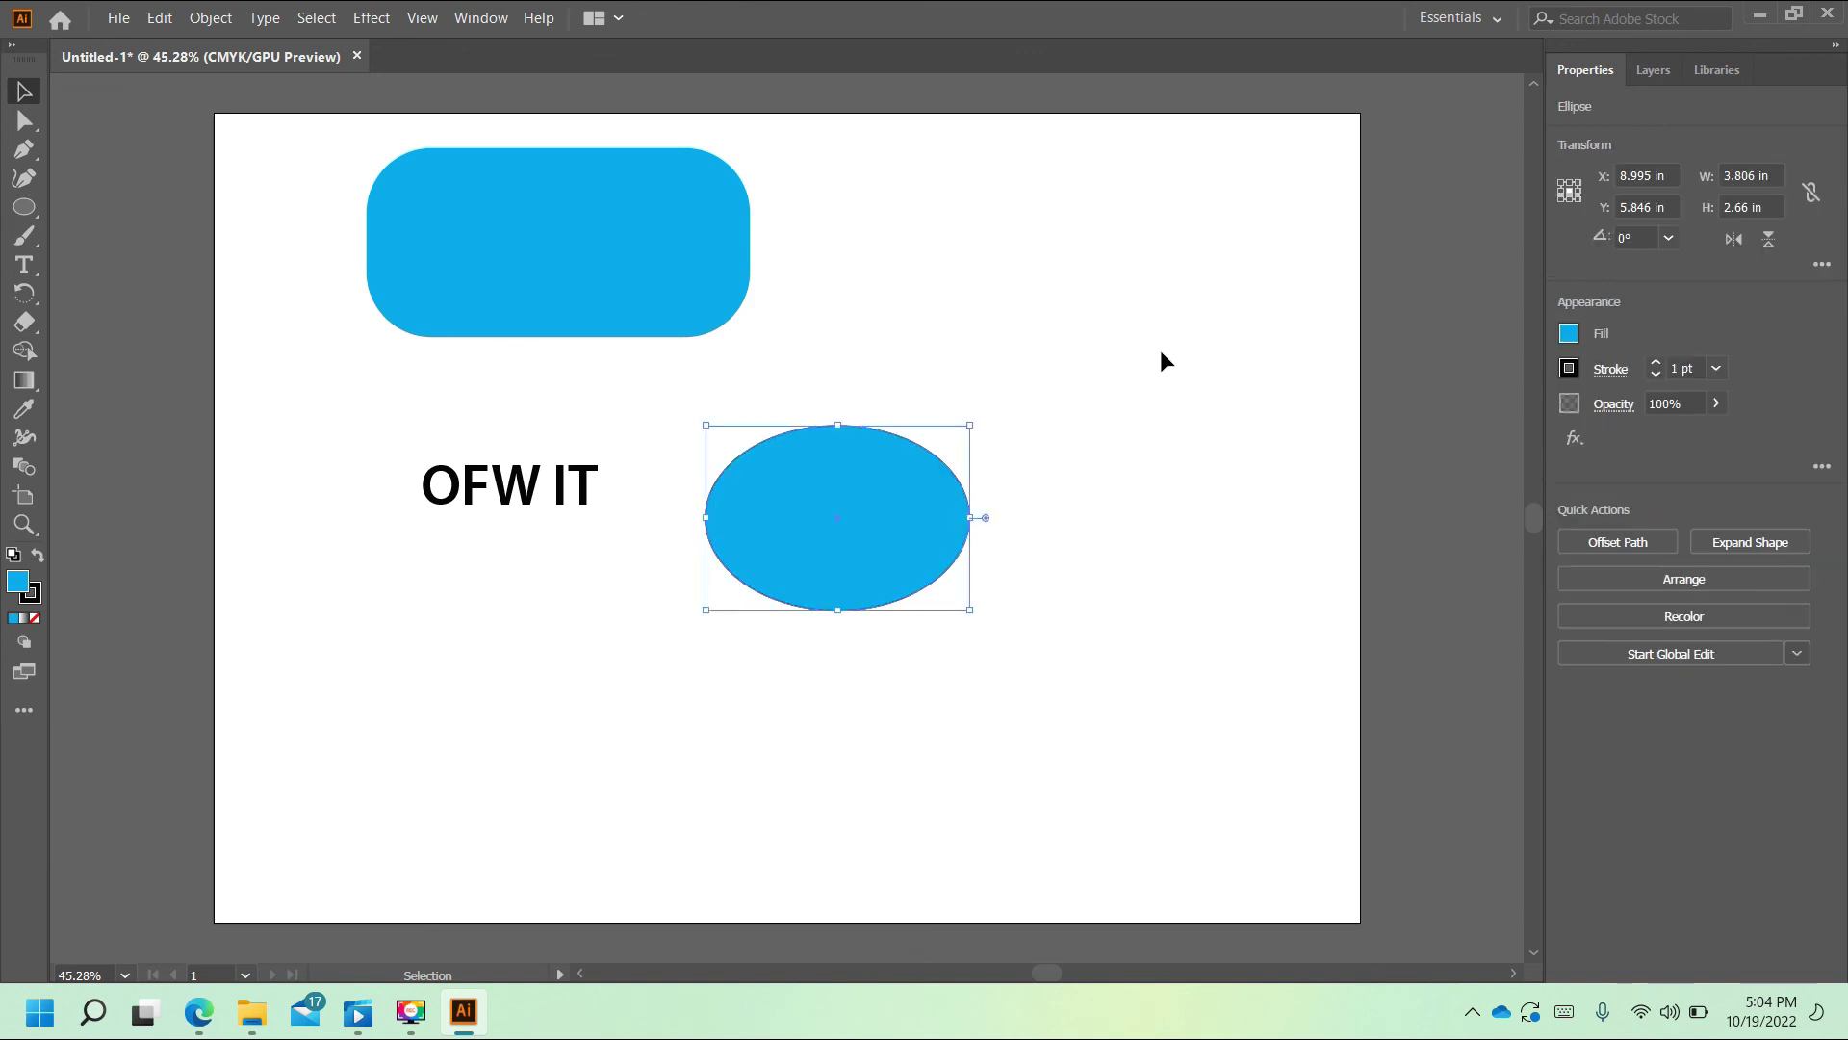
scroll(1107, 365, "up", 1)
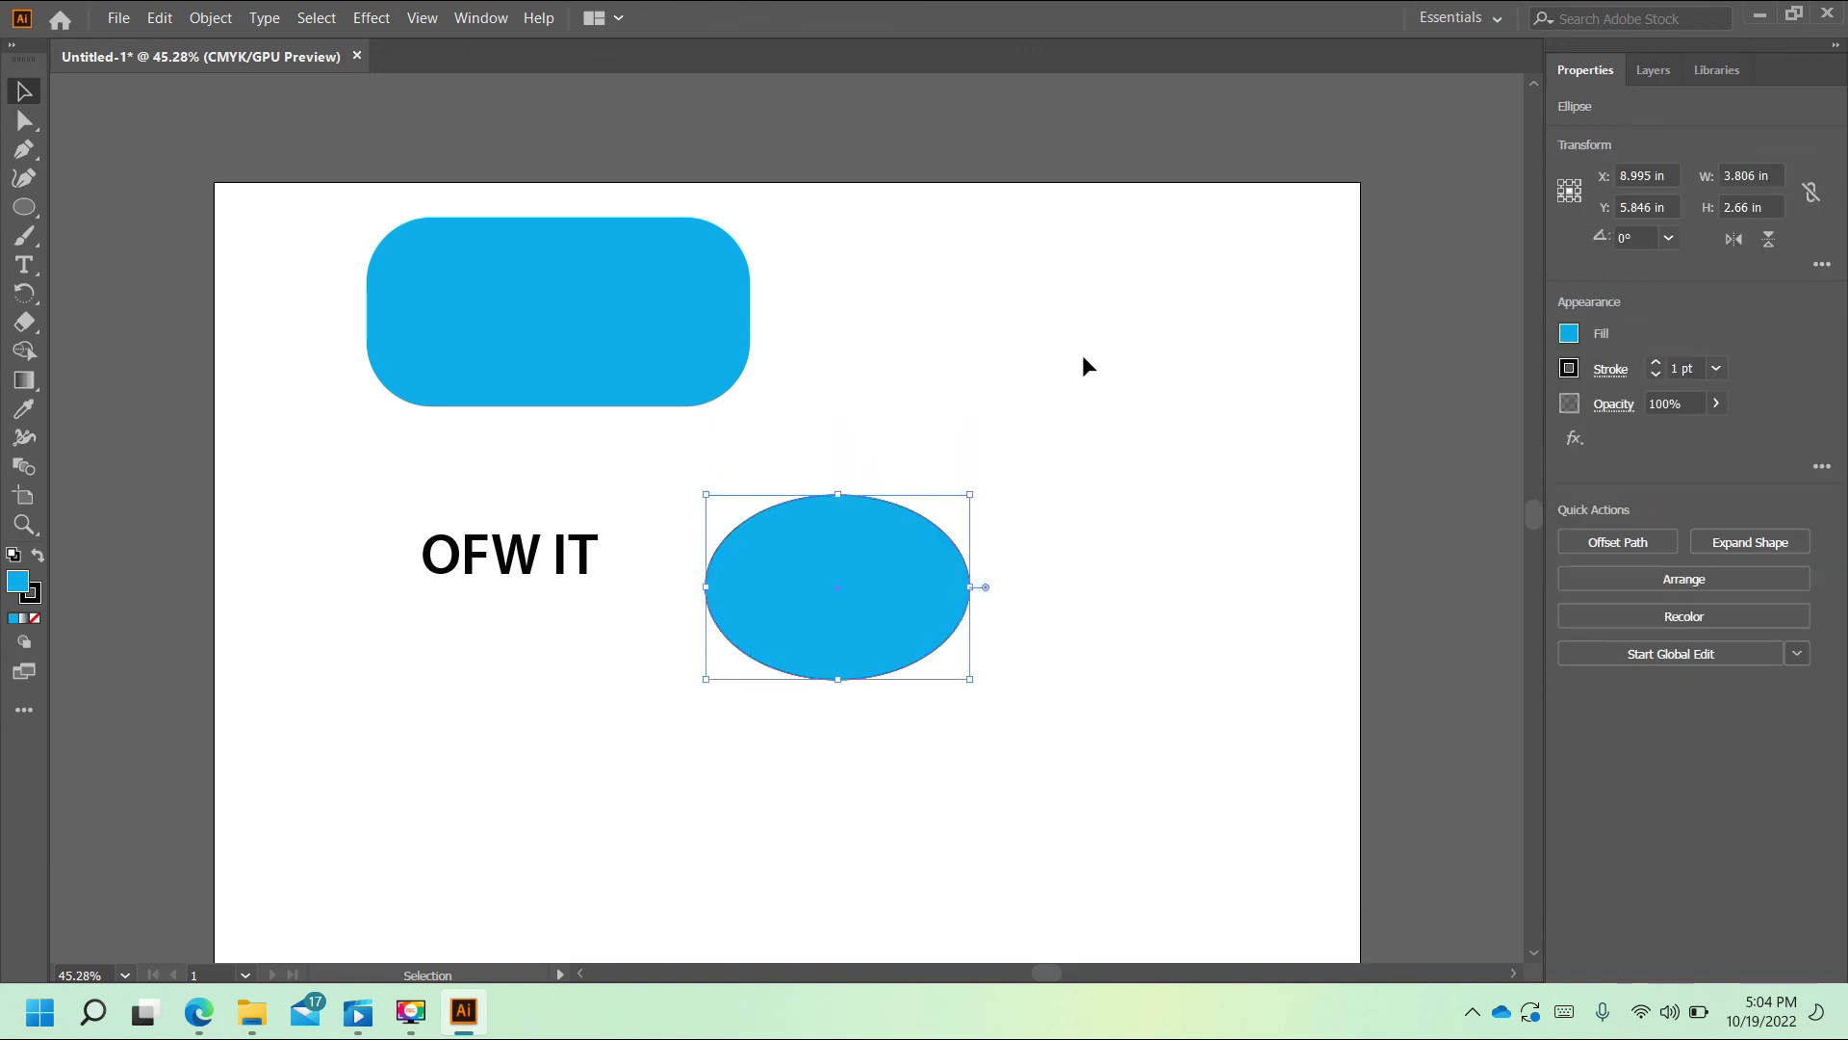
left_click(569, 319)
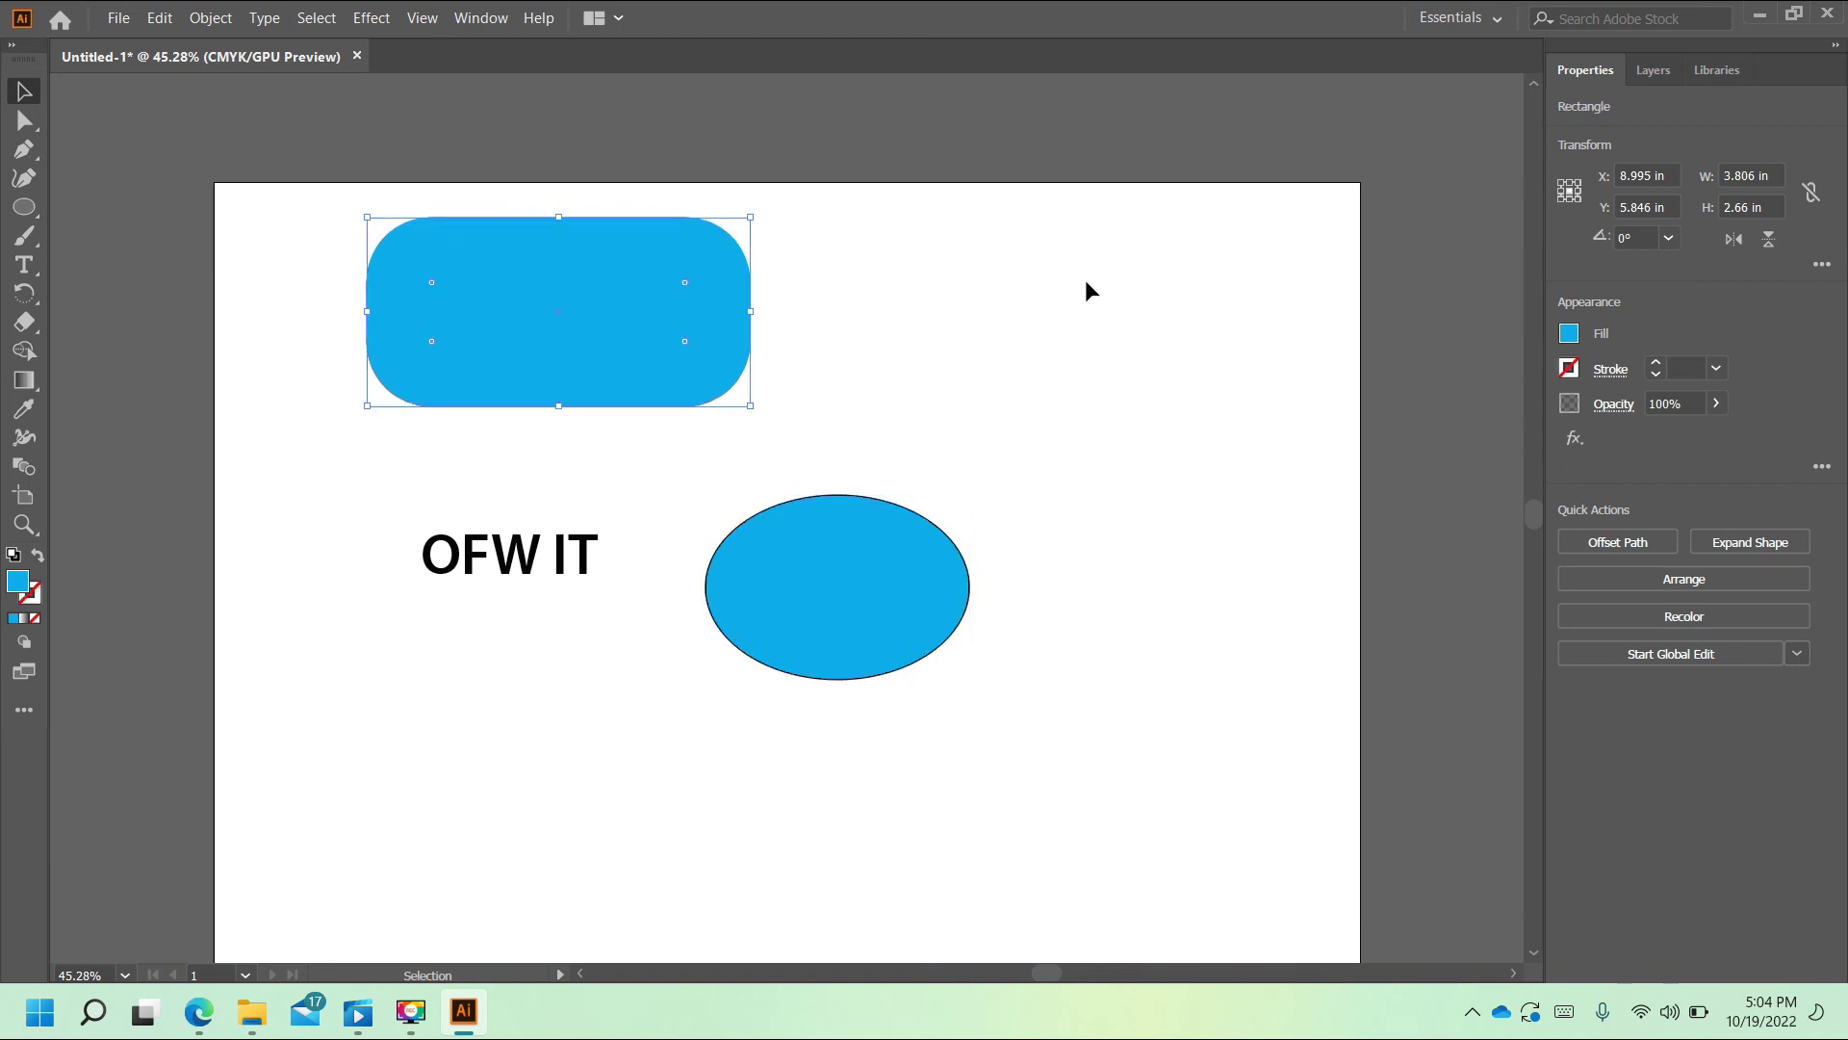
left_click(1671, 69)
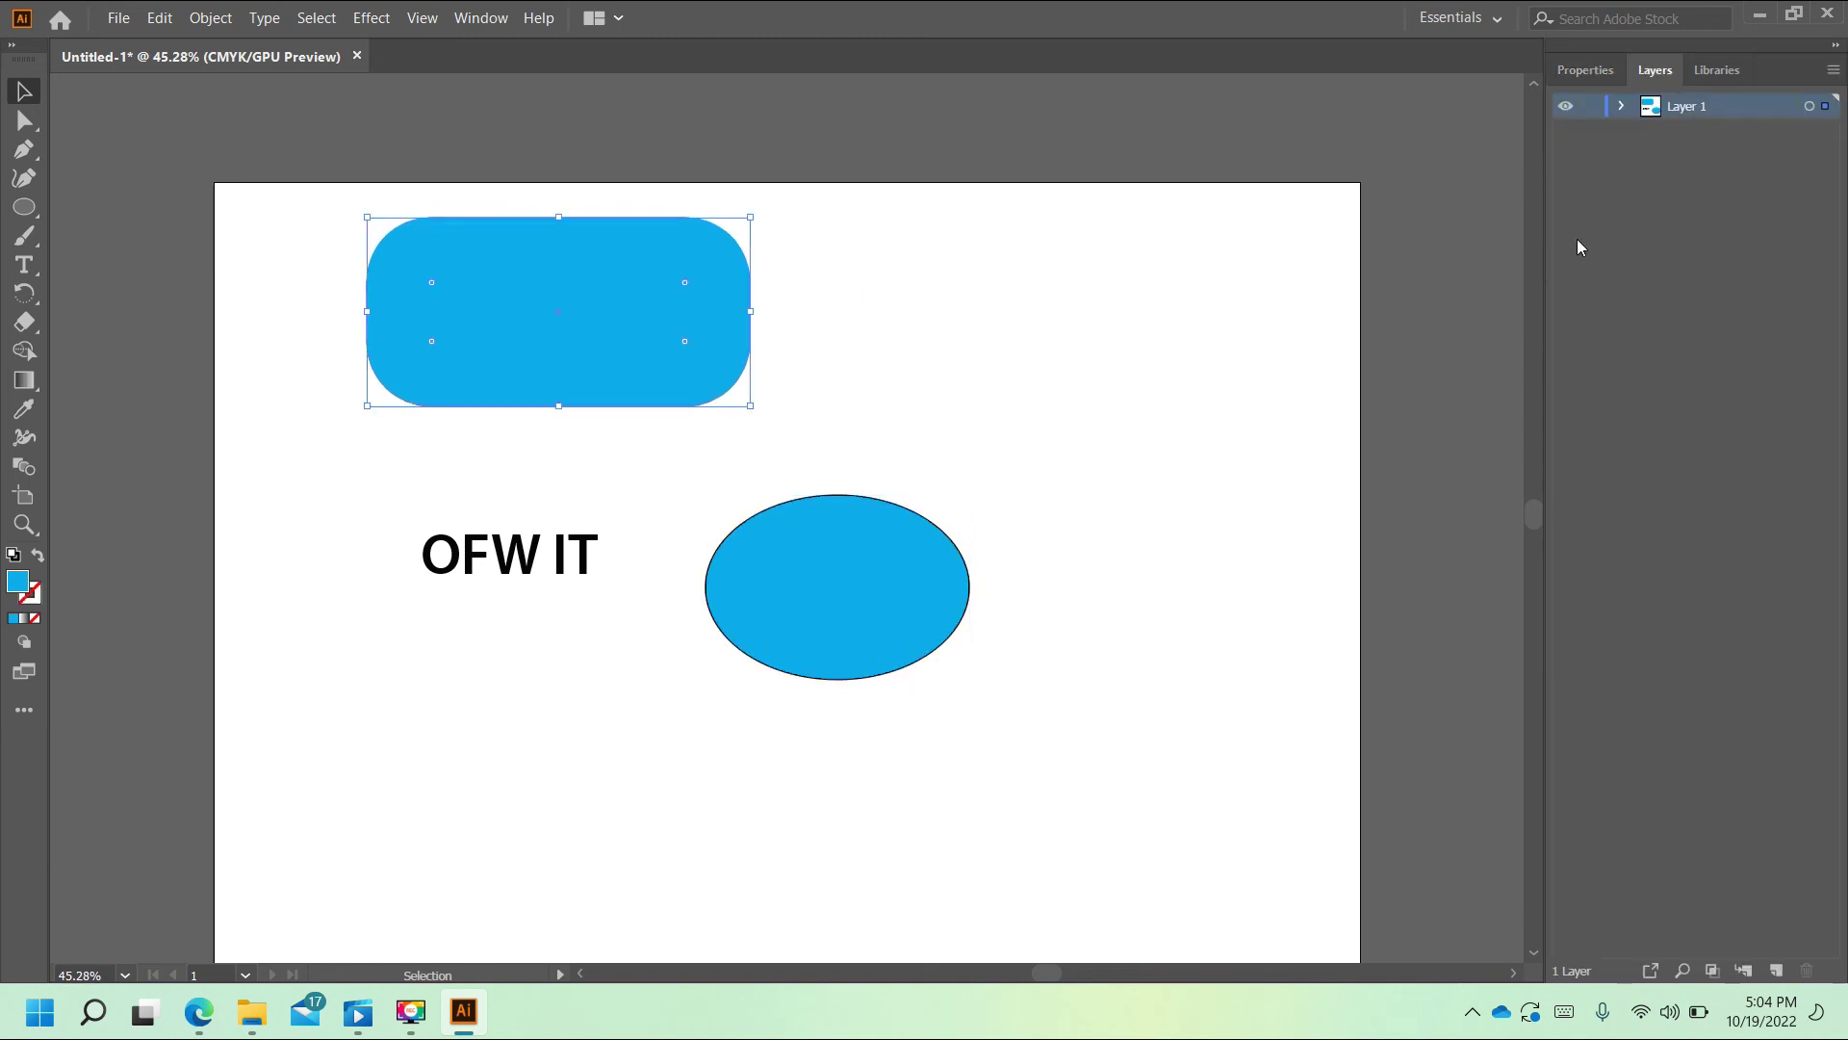
Step: Expand Layer 1, lock the ellipse, and shift the rounded rectangle slightly right
left_click(1622, 107)
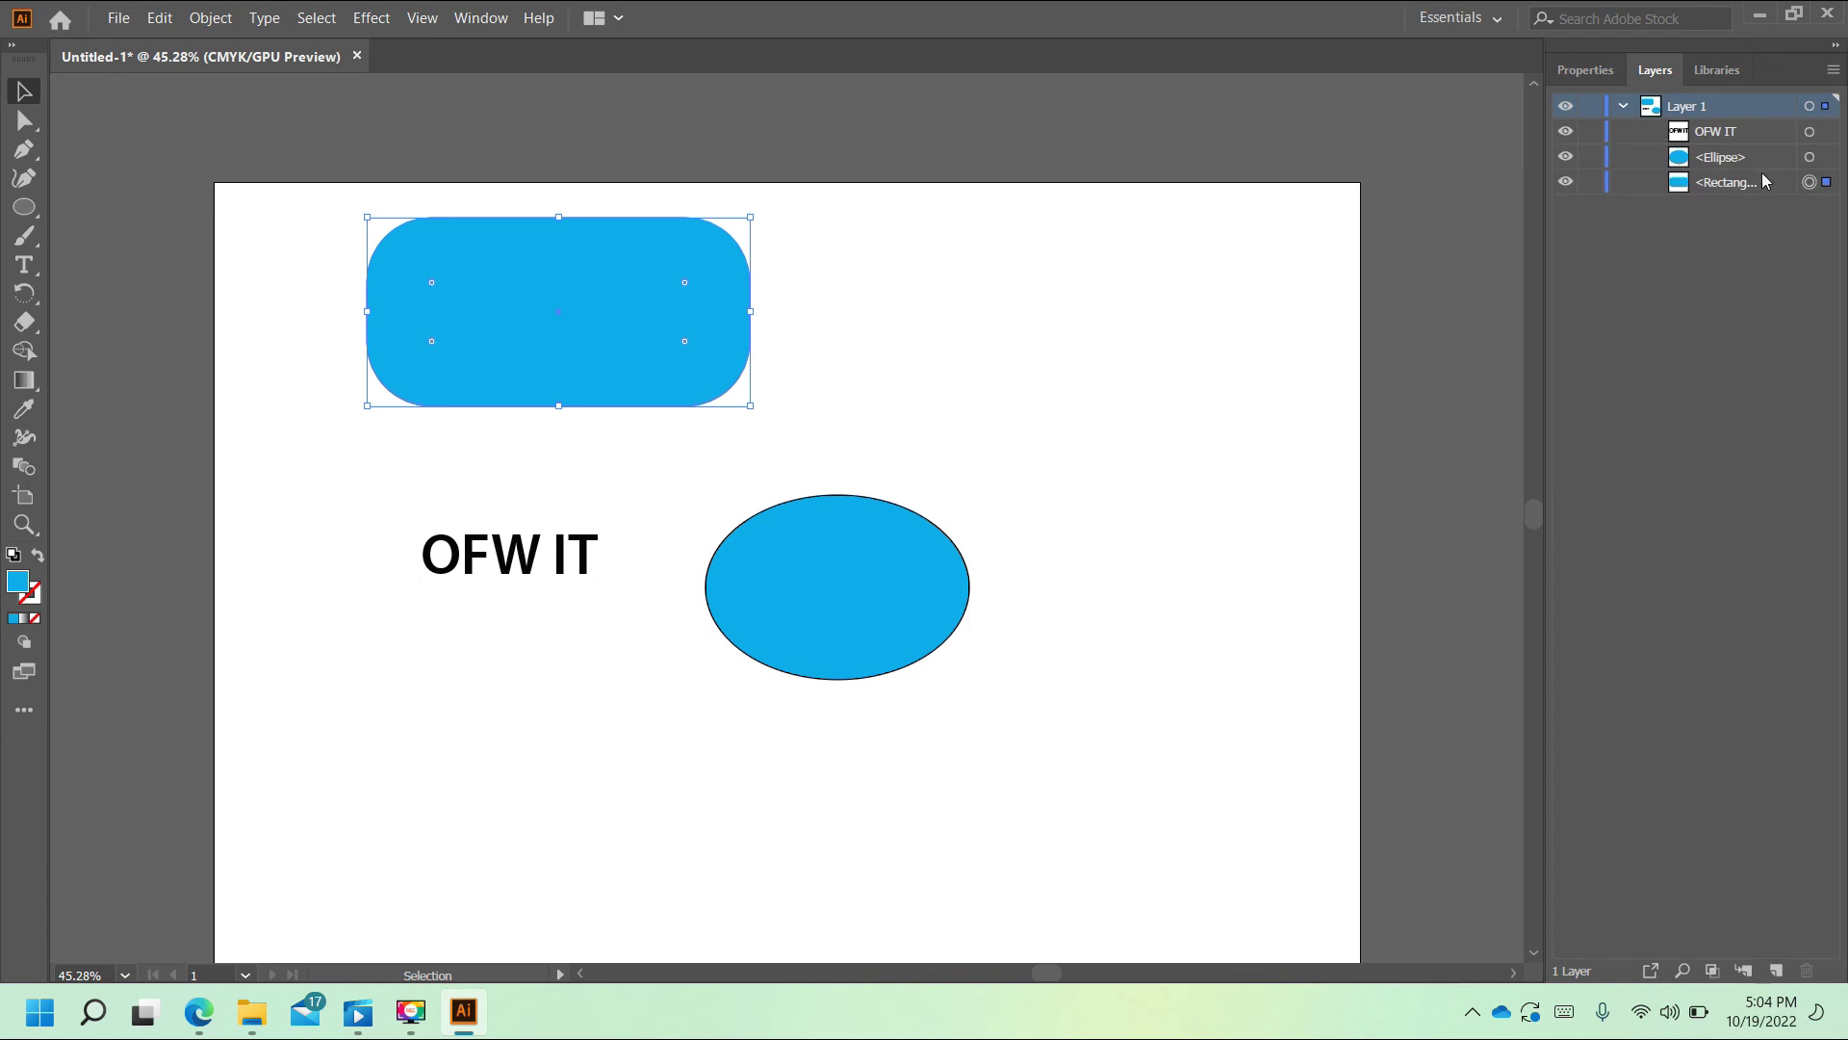
left_click(751, 626)
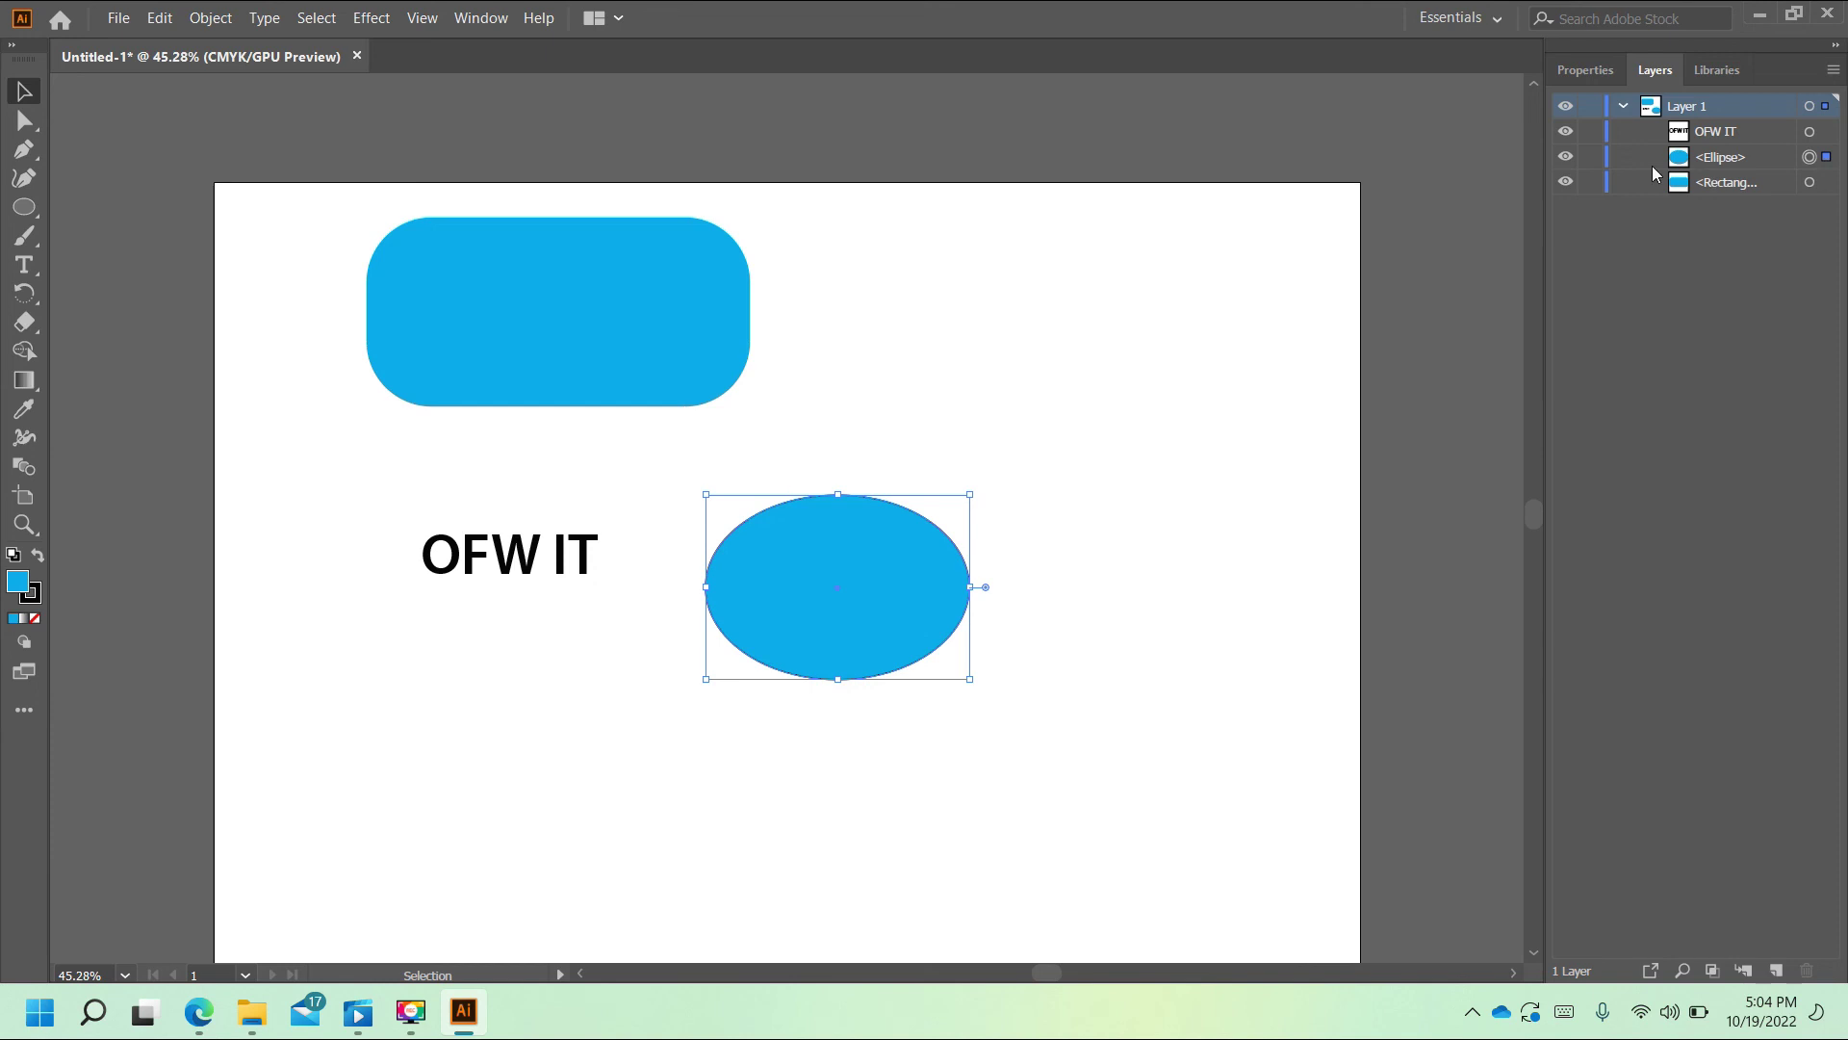
left_click(1590, 157)
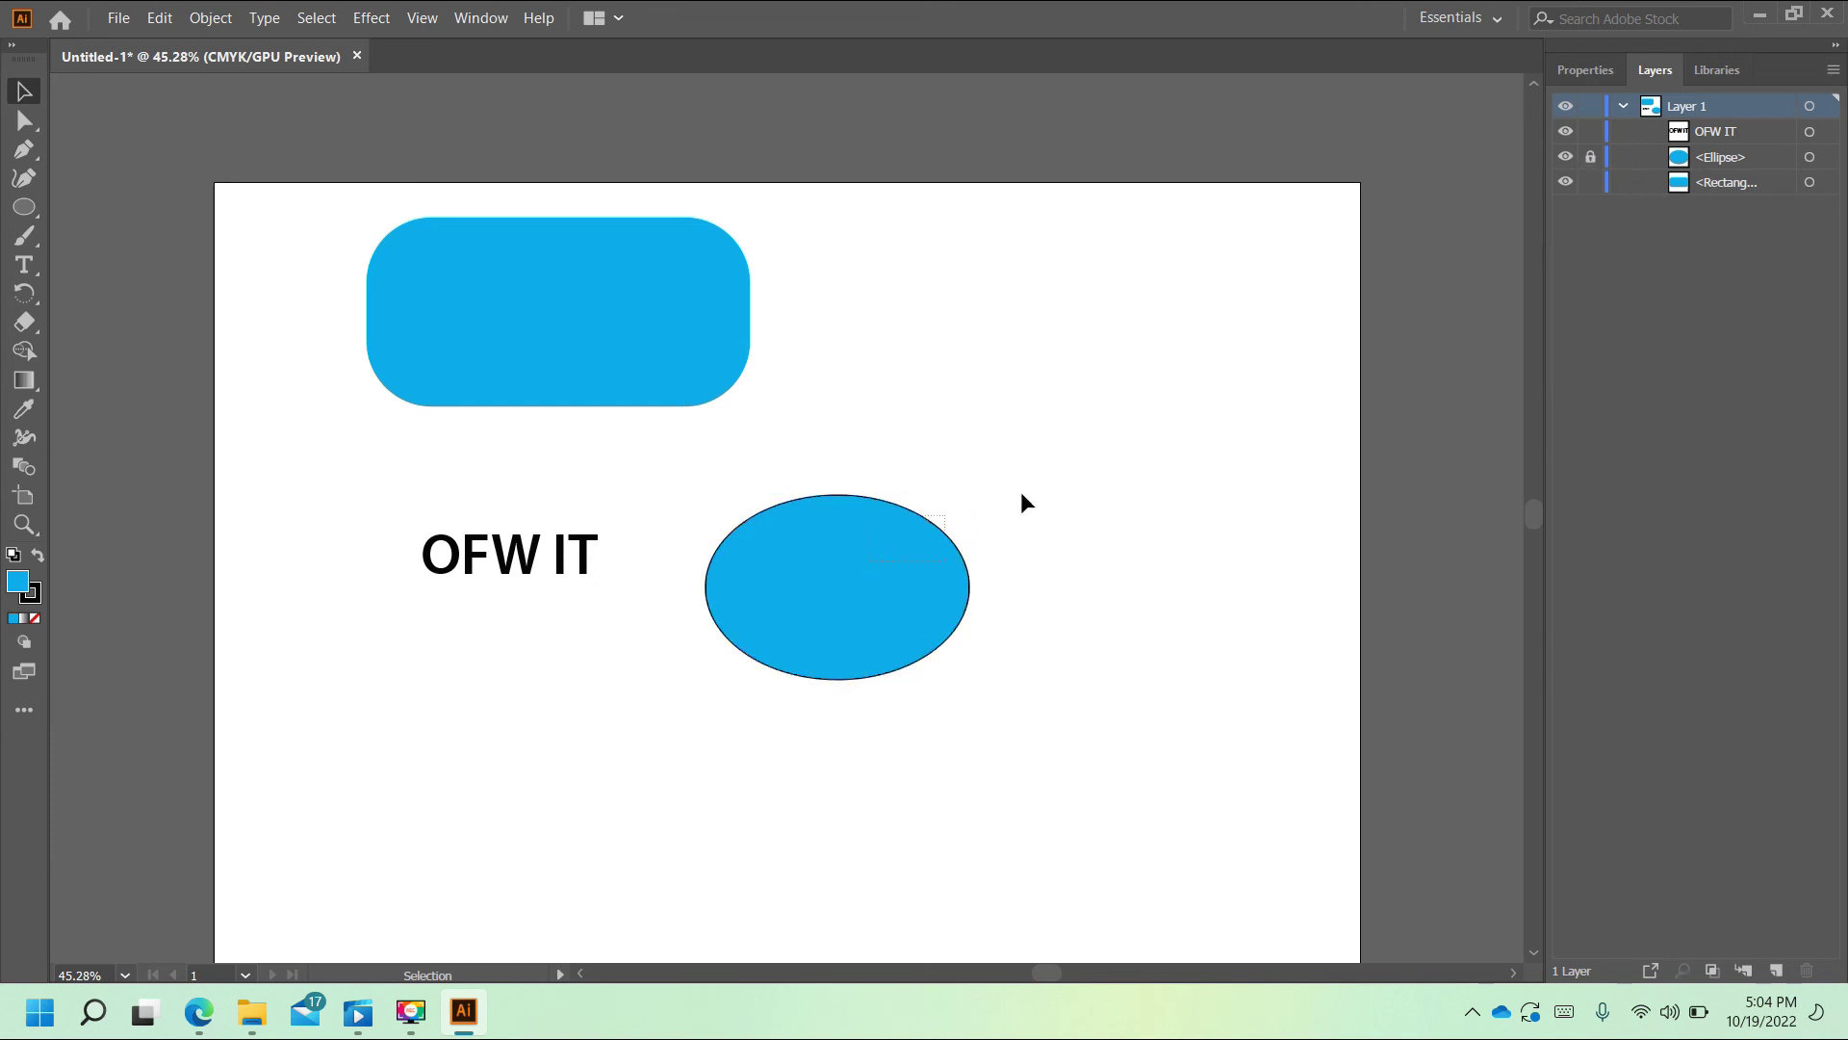
mouse_move(602, 359)
left_mouse_down()
mouse_move(968, 389)
mouse_move(640, 381)
left_mouse_up()
left_click(487, 495)
left_click(1194, 314)
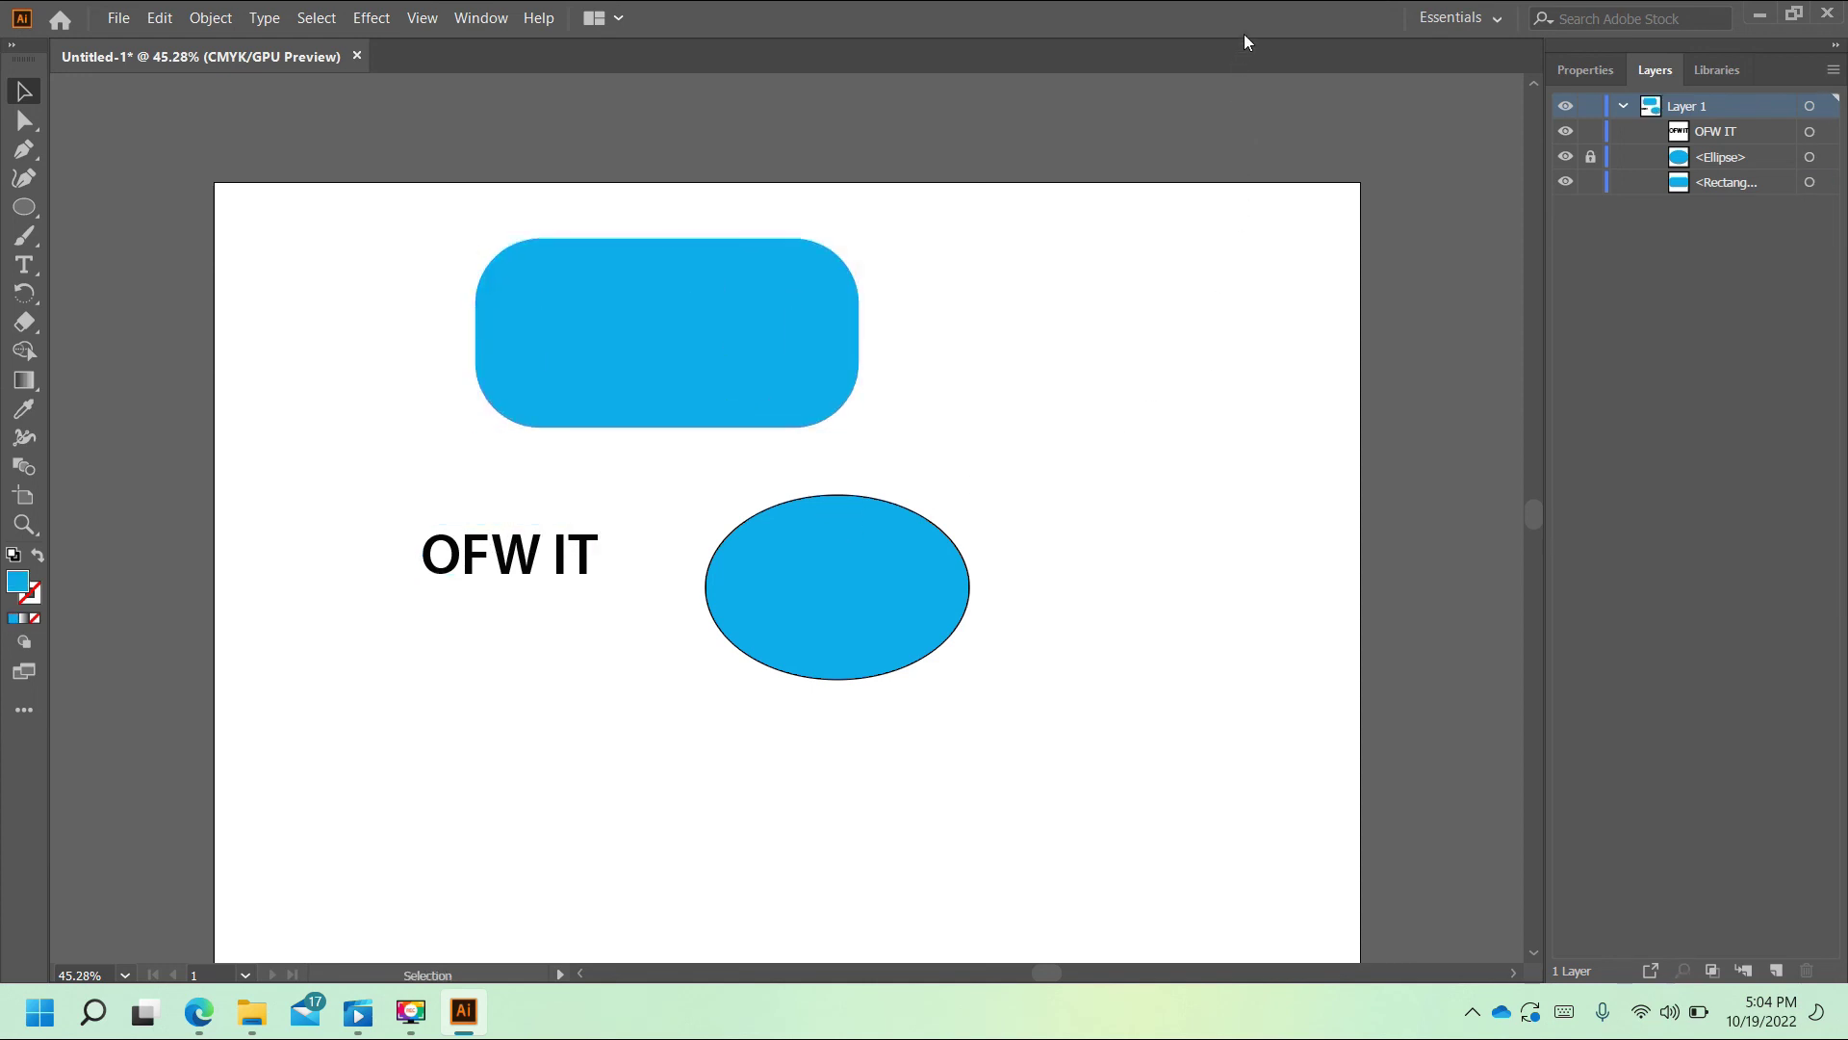
left_click_drag(958, 465, 768, 698)
Step: Toggle the ellipse's visibility, unlock it, and move it to the pill's upper right
left_click(1567, 159)
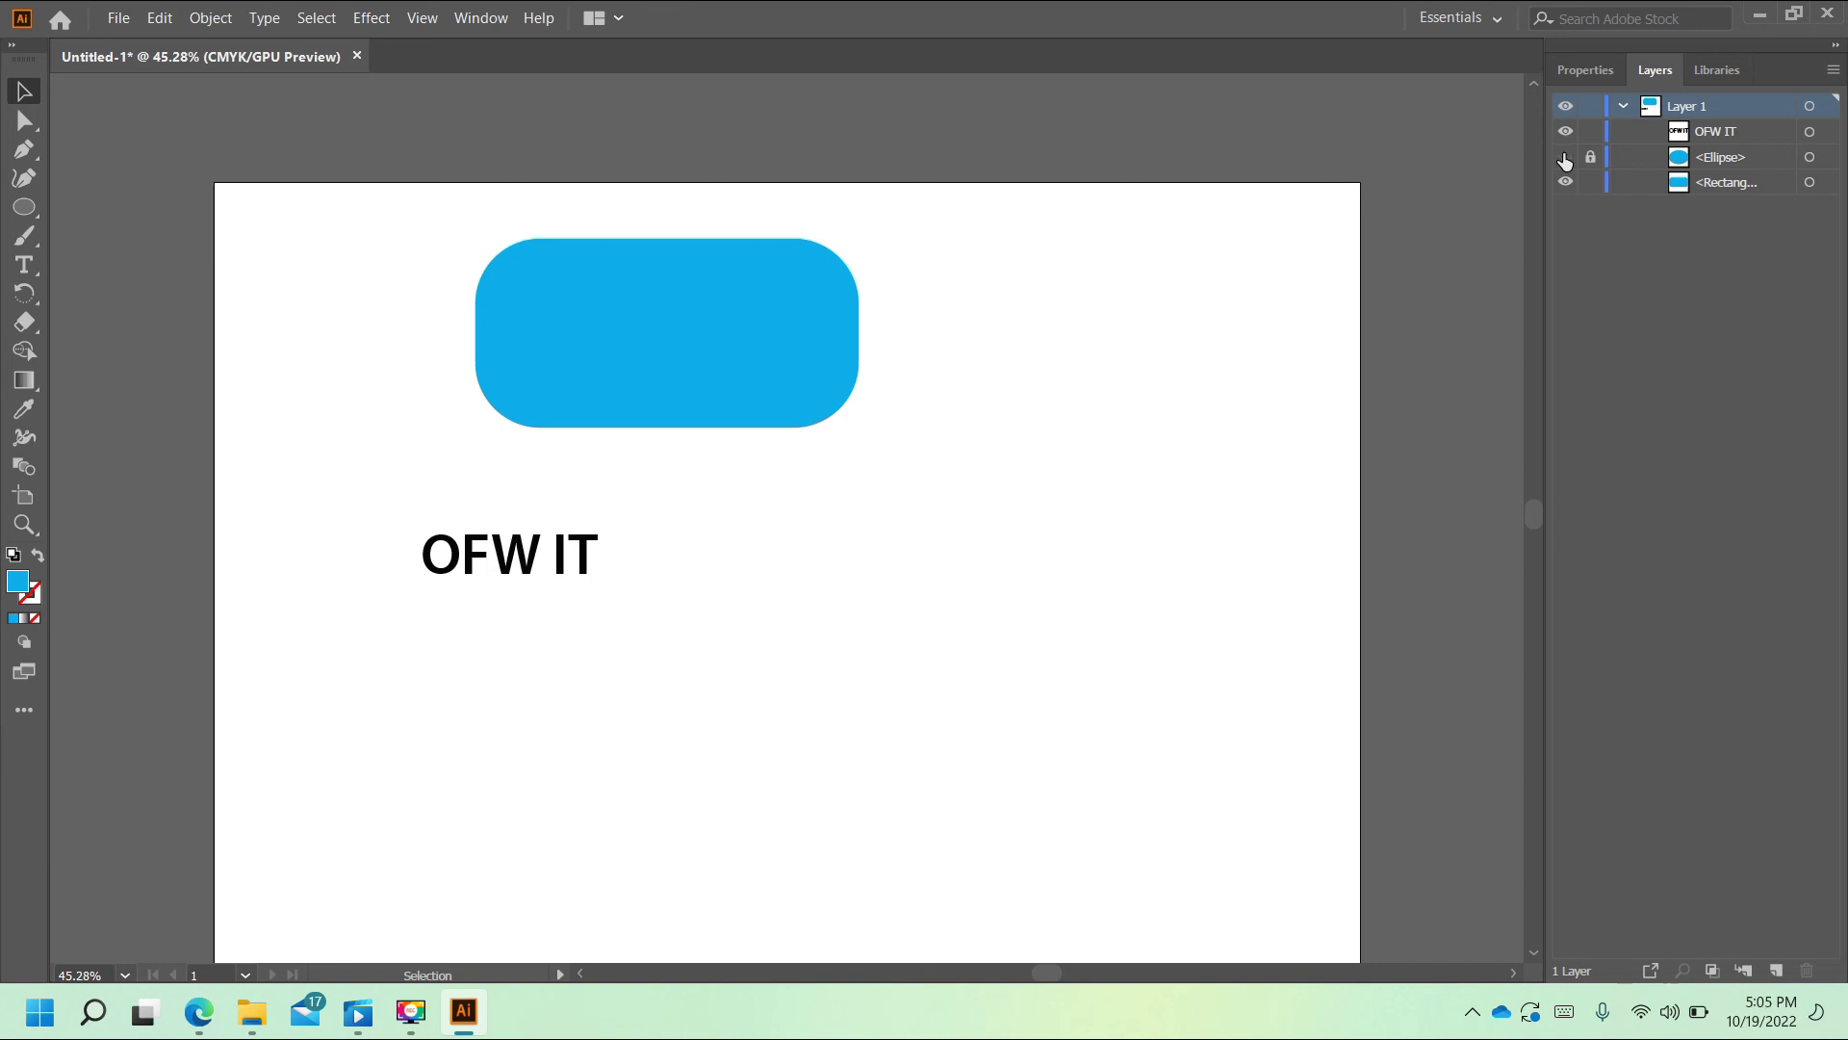
left_click(1566, 159)
left_click(1567, 158)
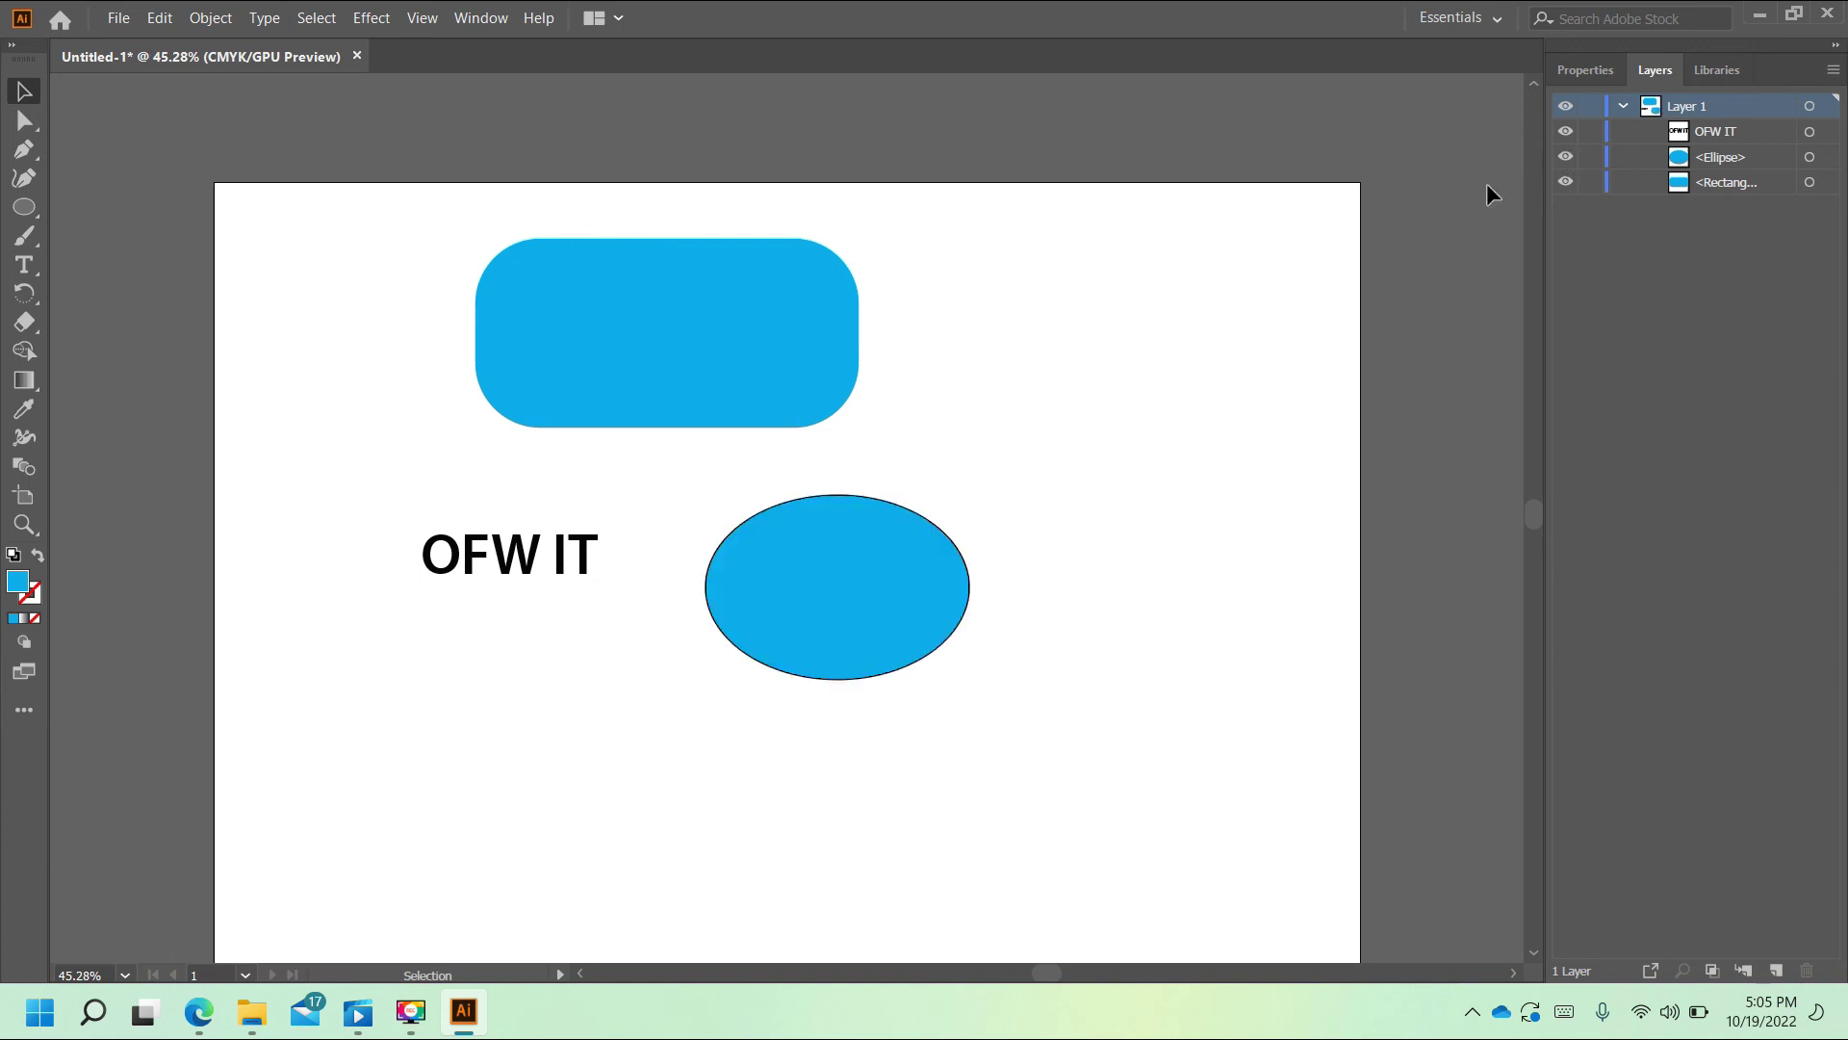
mouse_move(862, 583)
left_mouse_down()
mouse_move(1301, 331)
mouse_move(1113, 318)
left_mouse_up()
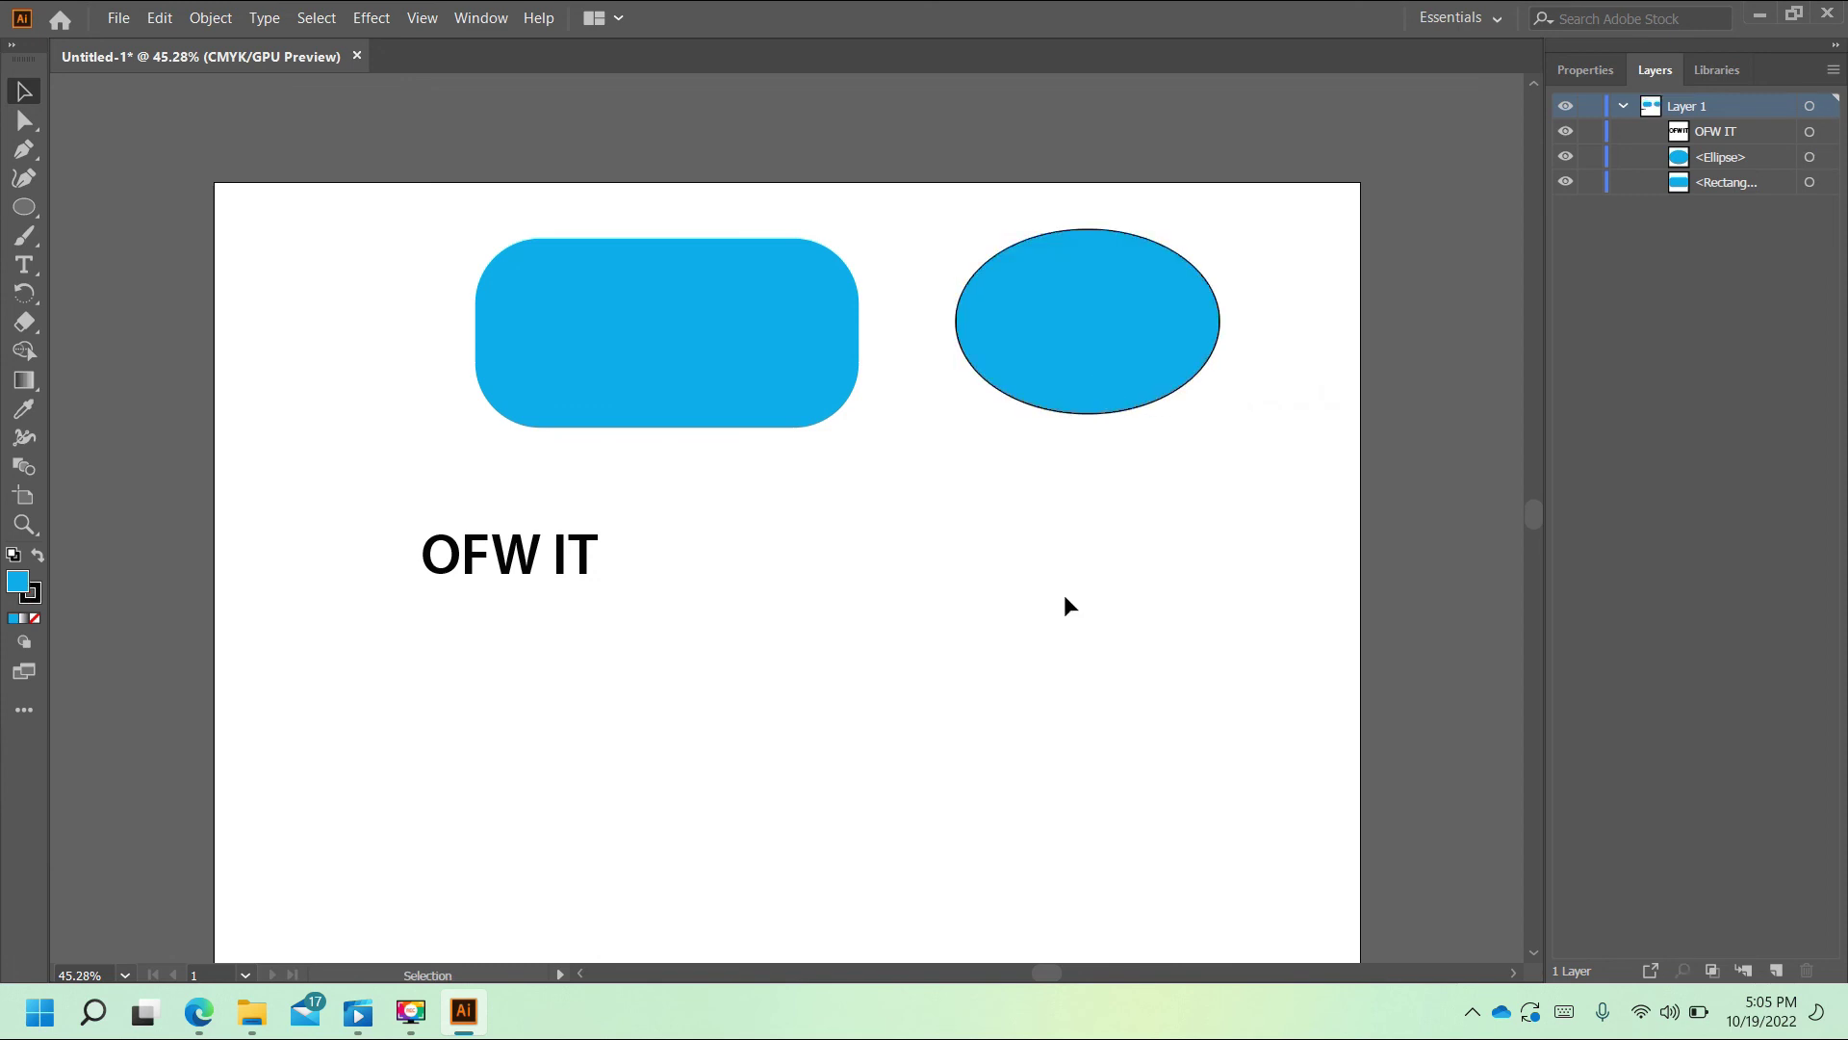